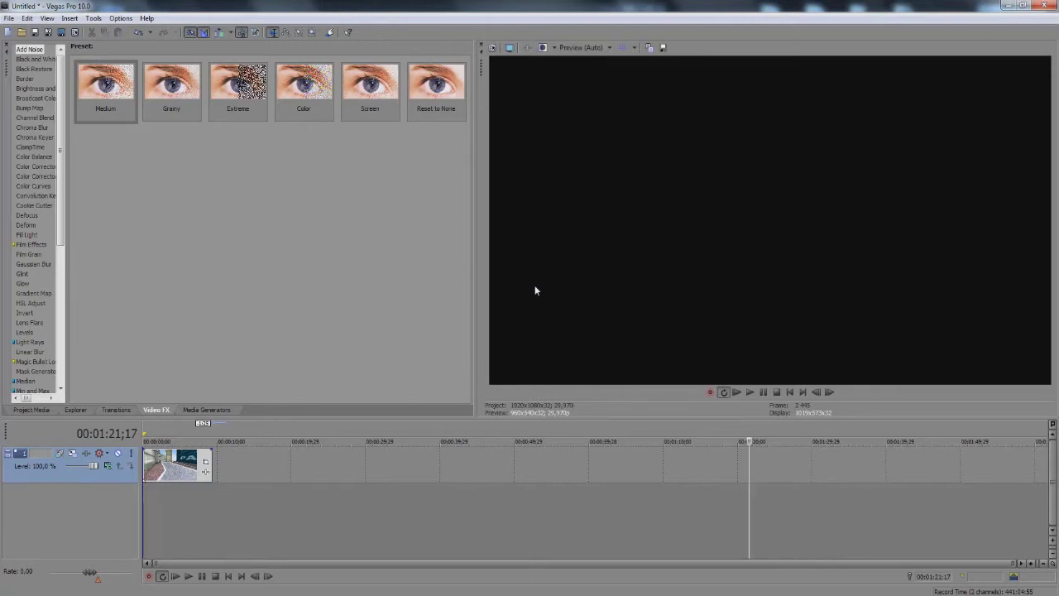
# Play the gameplay clip on the timeline from about 4 seconds and again from its start to review the camera movement.
pyautogui.click(173, 480)
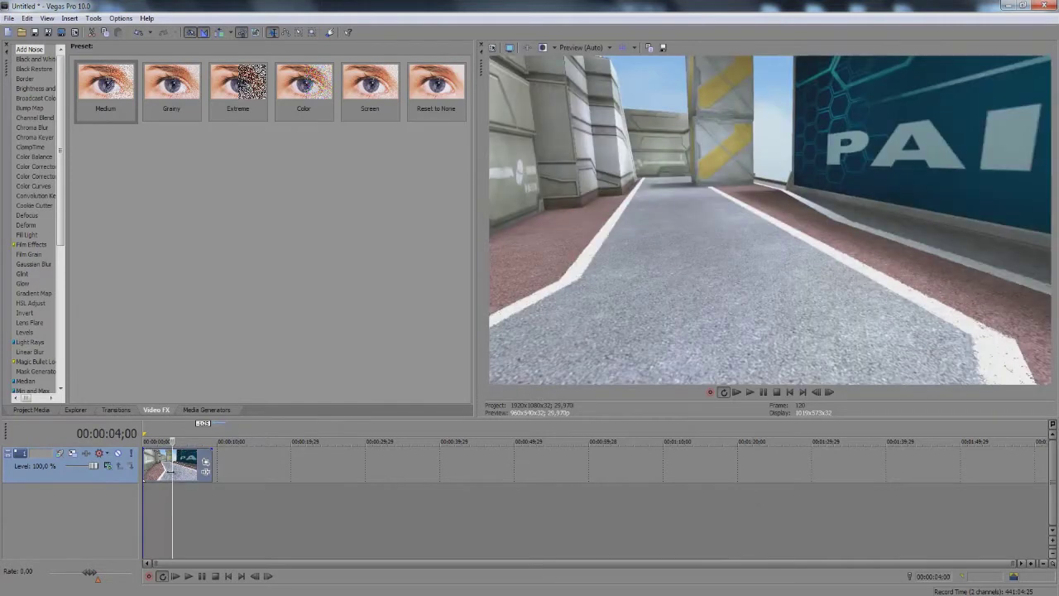
pyautogui.click(188, 577)
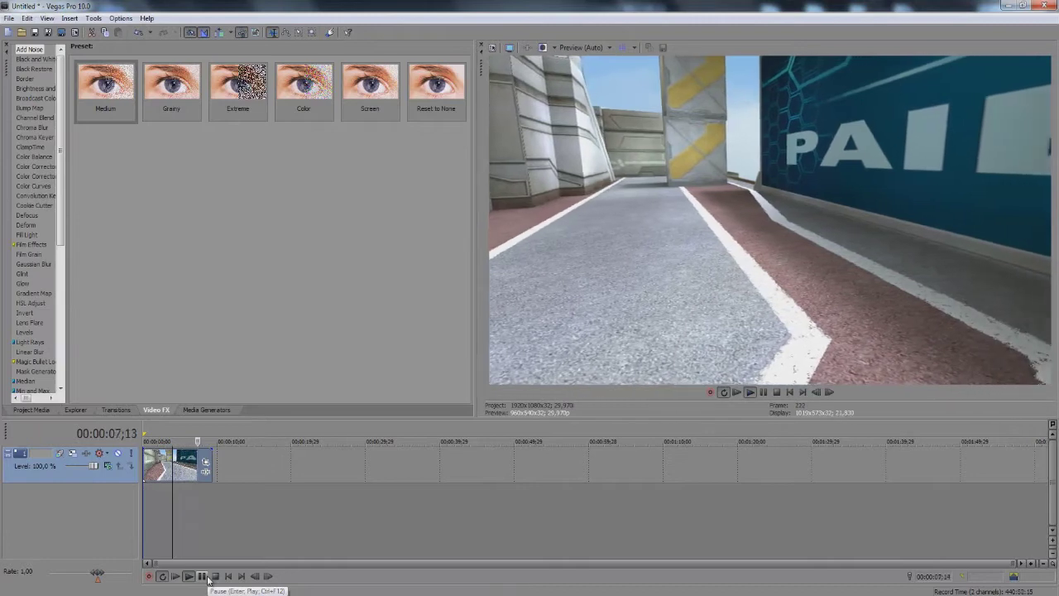
pyautogui.click(202, 577)
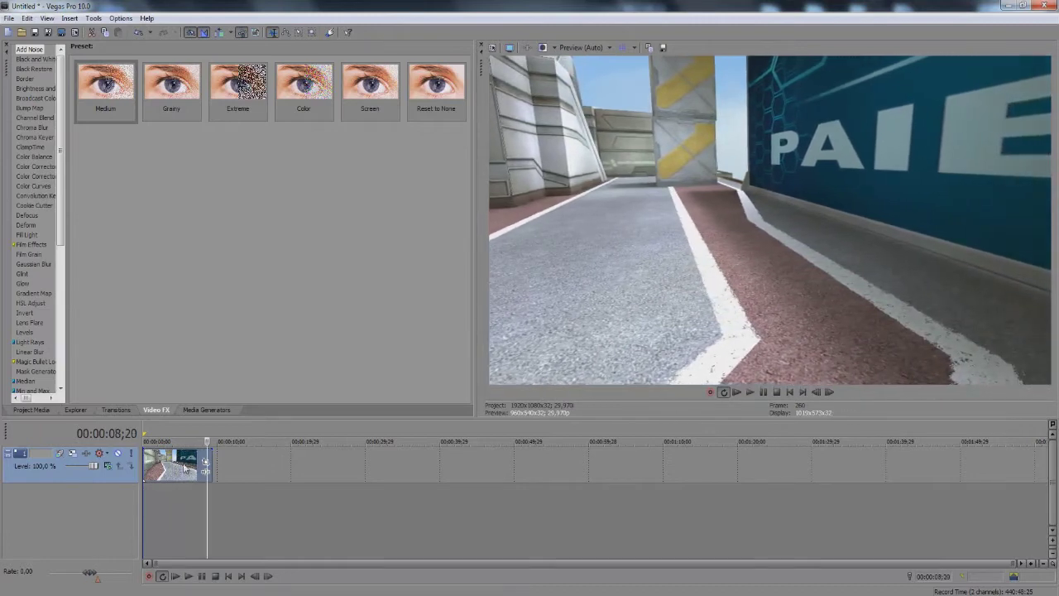
pyautogui.click(174, 467)
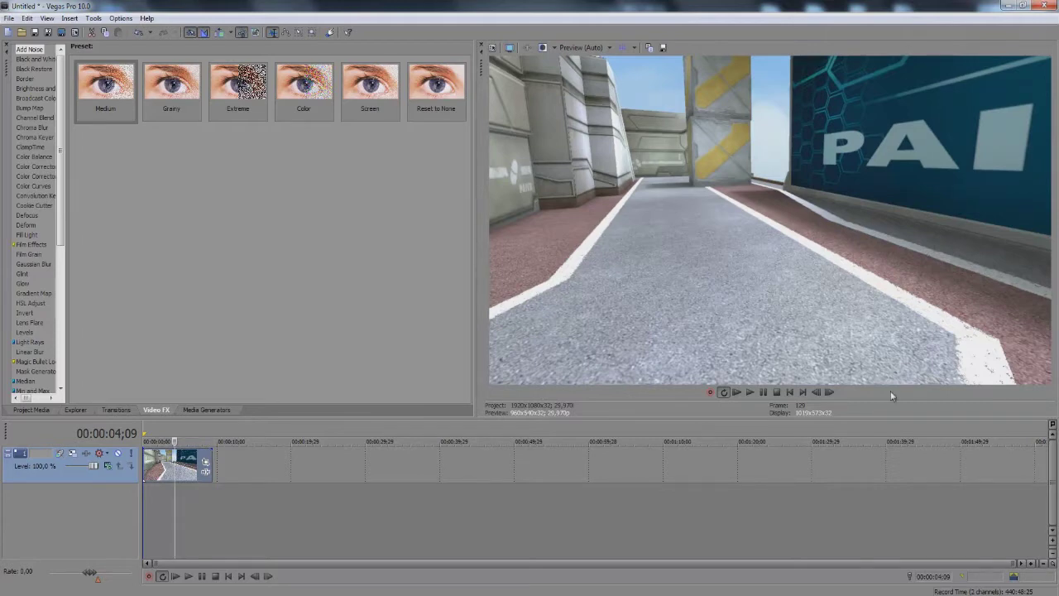
pyautogui.click(738, 391)
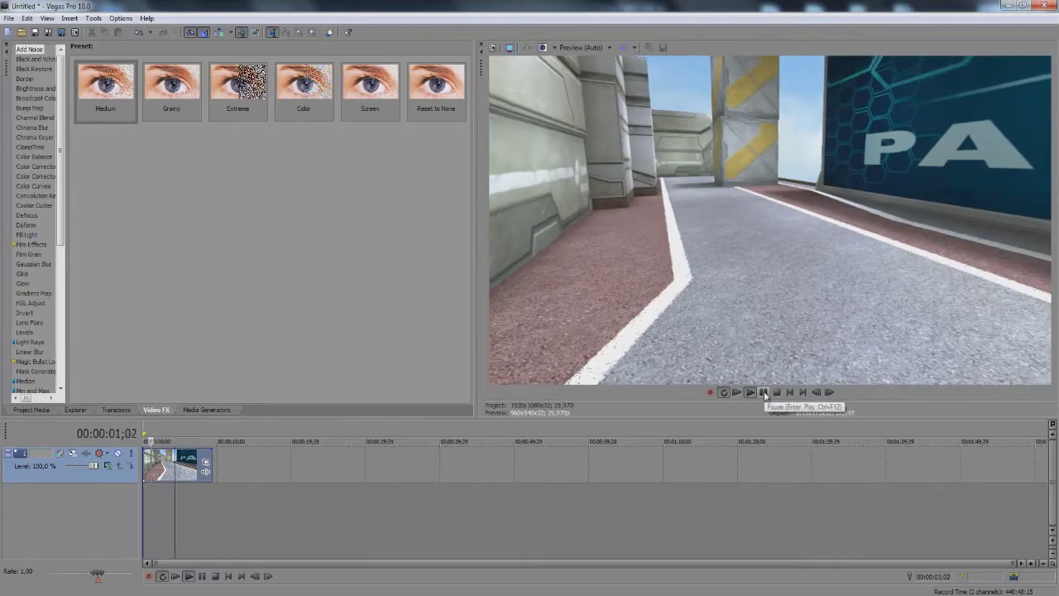
pyautogui.click(764, 391)
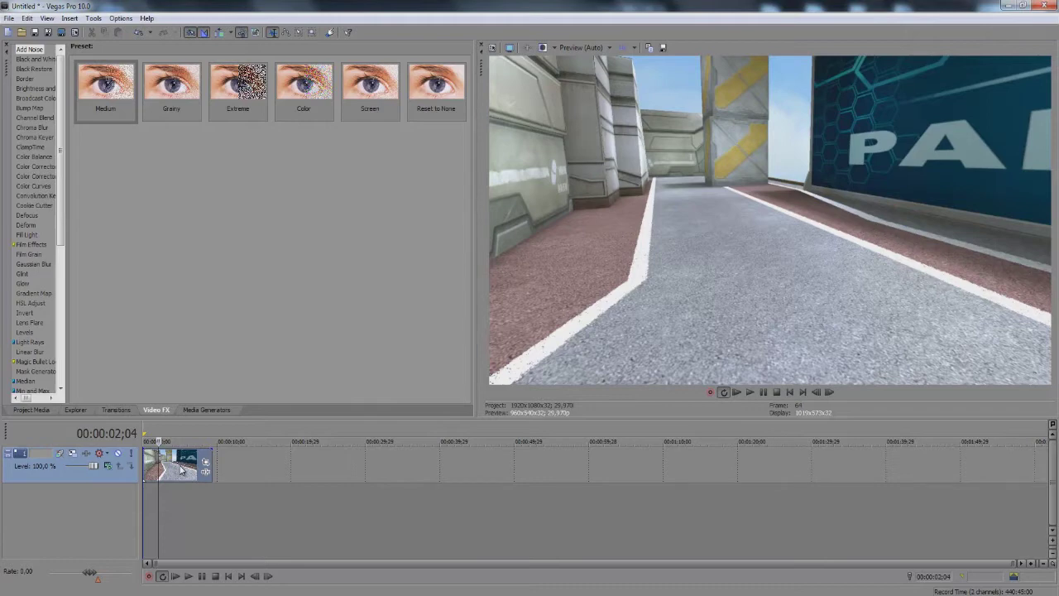
# In the clip's video event properties, disable resampling and turn off maintaining the aspect ratio.
pyautogui.rightClick(187, 468)
pyautogui.click(213, 449)
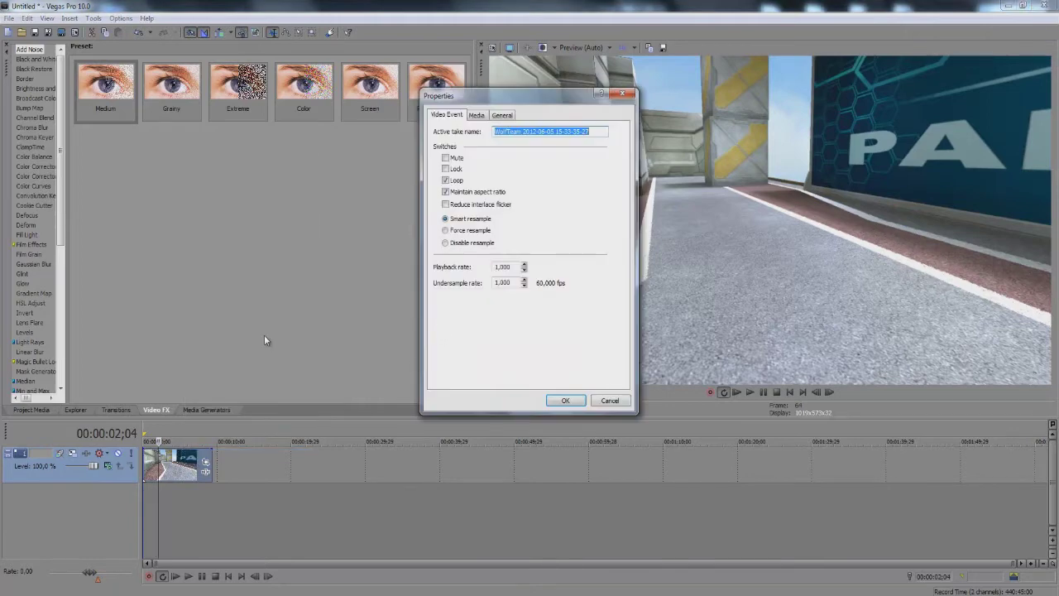
pyautogui.click(470, 243)
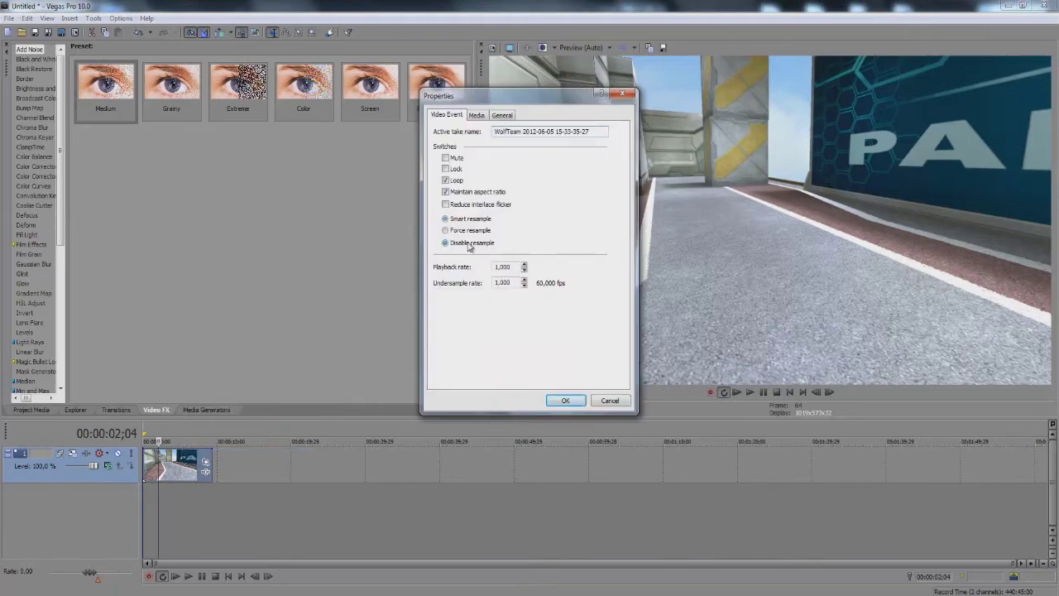
pyautogui.click(466, 193)
pyautogui.click(565, 401)
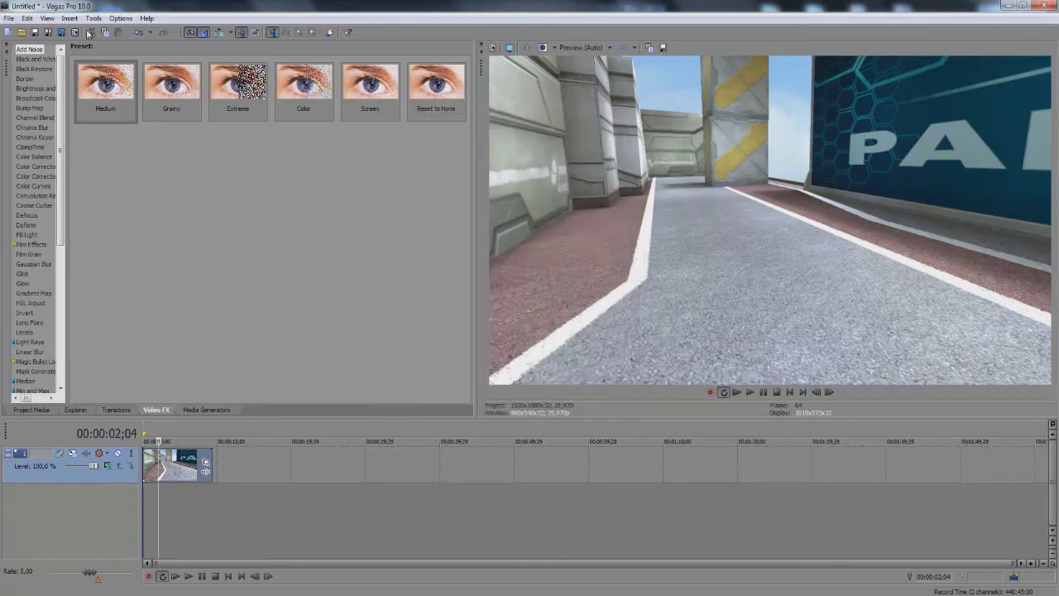
# Mark the whole clip as the loop region and render it as a JPEG image sequence named tut in the 3d motion track tutorial folder.
pyautogui.moveTo(213, 499); pyautogui.dragTo(142, 470)
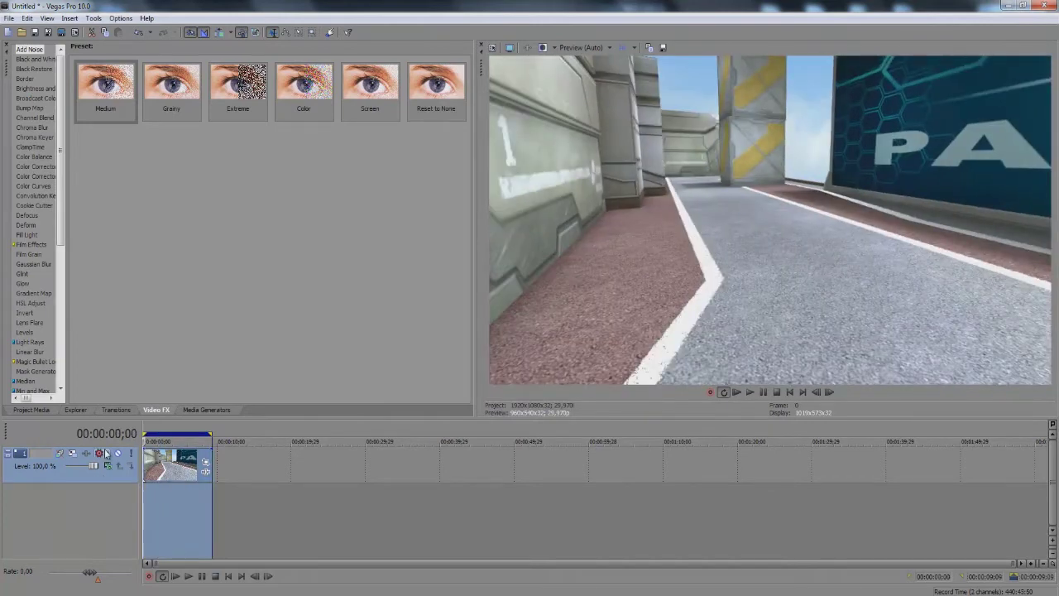
pyautogui.click(59, 33)
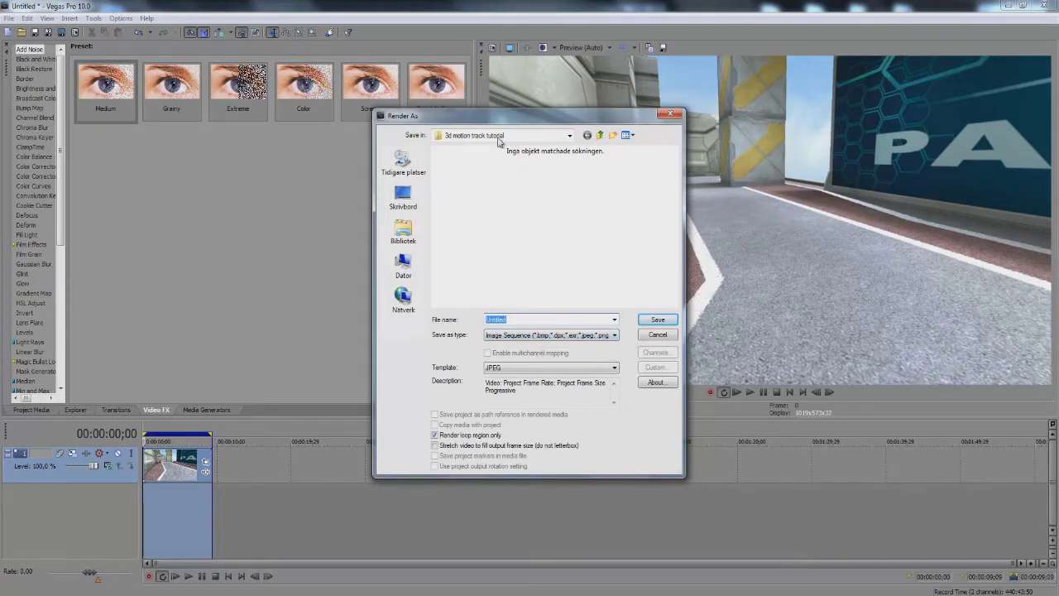
pyautogui.click(521, 319)
pyautogui.doubleClick(521, 319)
pyautogui.write('tut')
pyautogui.click(515, 336)
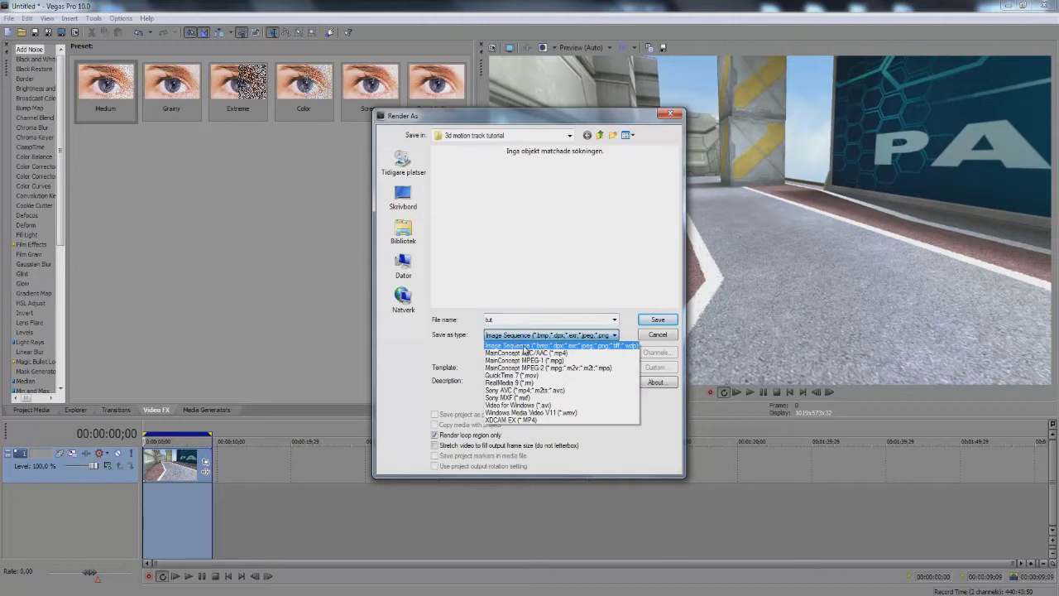
pyautogui.click(544, 345)
pyautogui.click(515, 368)
pyautogui.click(517, 369)
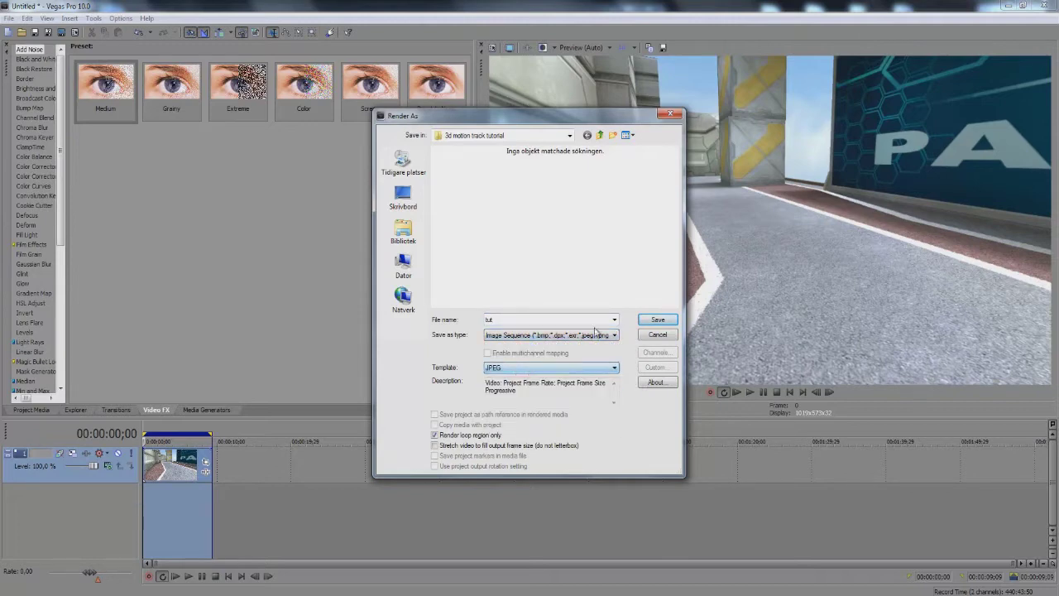
pyautogui.click(657, 320)
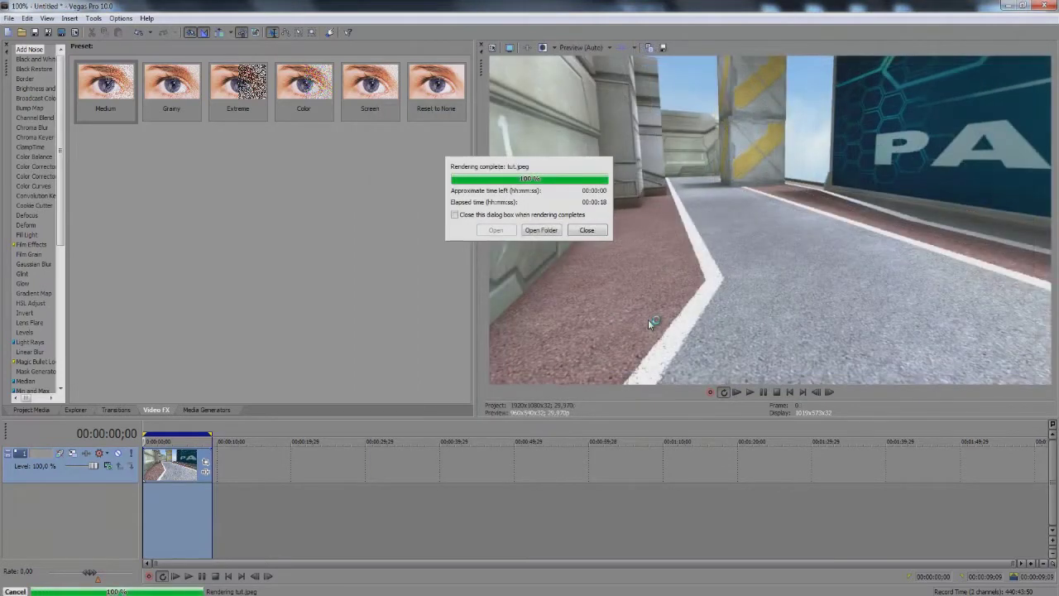
# Open the render output folder and page through the frames from tut_000000 in the image viewer.
pyautogui.click(536, 231)
pyautogui.click(133, 120)
pyautogui.doubleClick(135, 118)
pyautogui.press('Right')
pyautogui.press('Right')
pyautogui.press('Right')
pyautogui.press('Right')
pyautogui.press('Right')
pyautogui.press('Right')
pyautogui.press('Right')
pyautogui.press('Right')
pyautogui.press('Right')
pyautogui.press('Right')
pyautogui.press('Right')
pyautogui.press('Right')
pyautogui.press('Right')
pyautogui.press('Right')
pyautogui.press('Right')
pyautogui.press('Right')
pyautogui.press('Right')
pyautogui.press('Right')
pyautogui.press('Right')
pyautogui.press('Right')
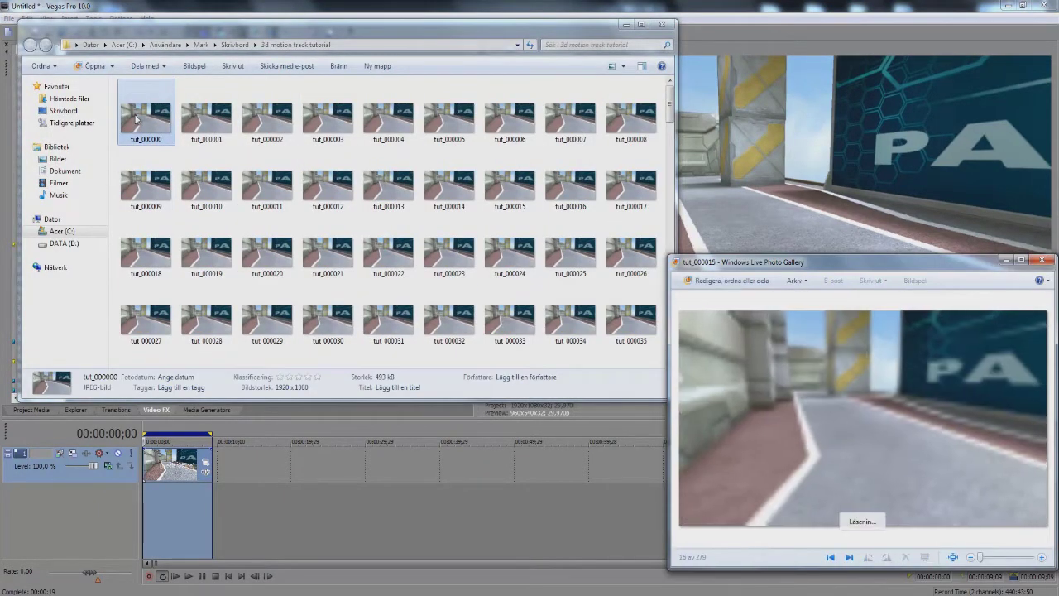
pyautogui.press('Right')
pyautogui.press('Right')
pyautogui.press('Right')
pyautogui.press('Right')
pyautogui.press('Right')
pyautogui.press('Right')
pyautogui.press('Right')
pyautogui.press('Right')
pyautogui.press('Right')
pyautogui.press('Right')
pyautogui.press('Right')
pyautogui.press('Right')
pyautogui.press('Right')
pyautogui.press('Right')
pyautogui.press('Right')
pyautogui.press('Right')
pyautogui.press('Right')
pyautogui.press('Right')
pyautogui.press('Right')
pyautogui.press('Right')
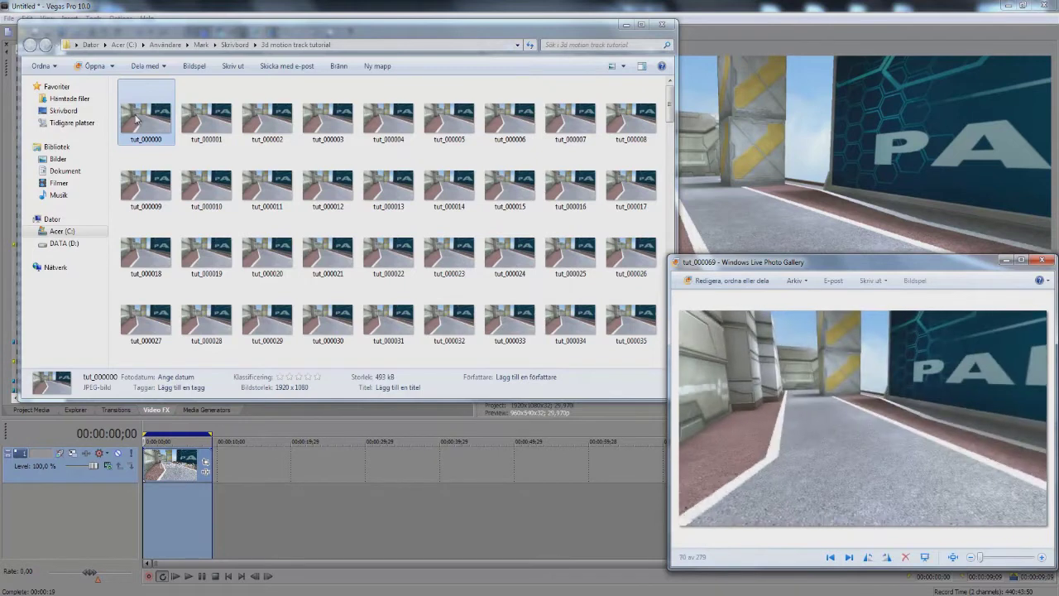
pyautogui.click(1042, 261)
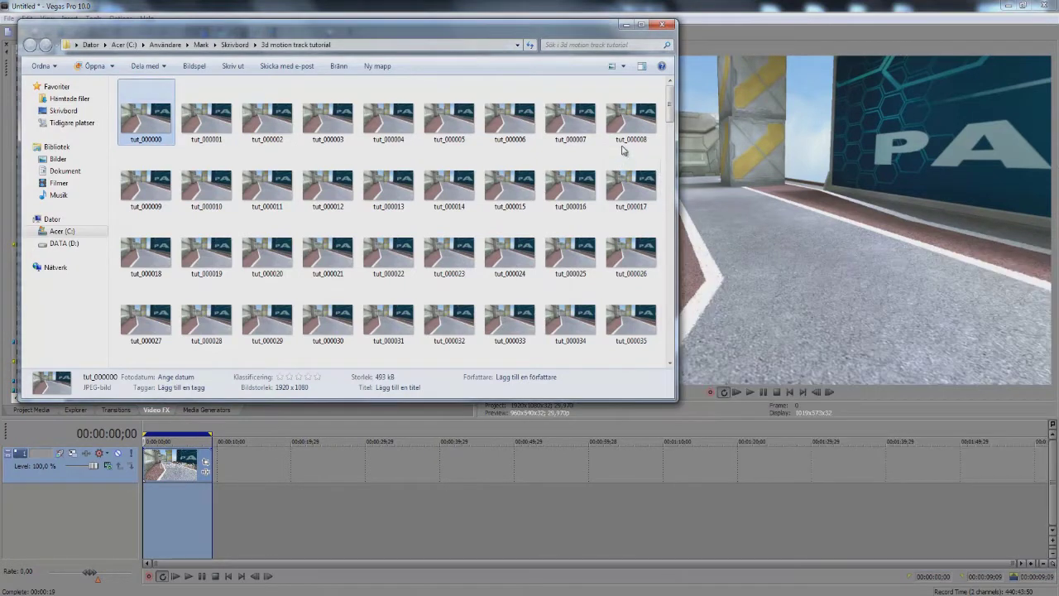
# Look through the folder up to the last rendered frame, tut_000278, and return to the first frames.
pyautogui.scroll(-15, 613, 149)
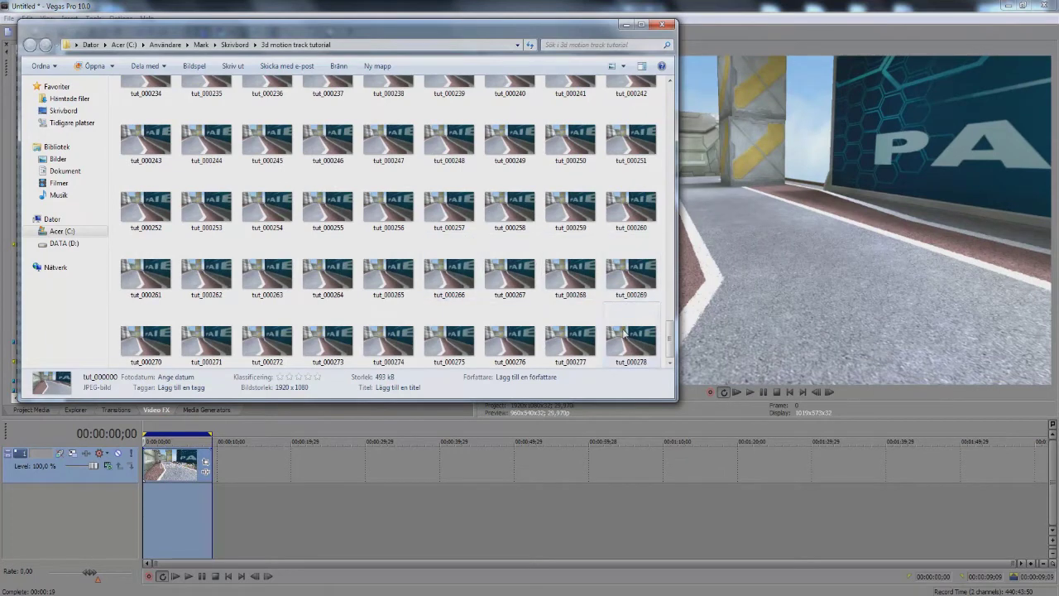
pyautogui.click(625, 343)
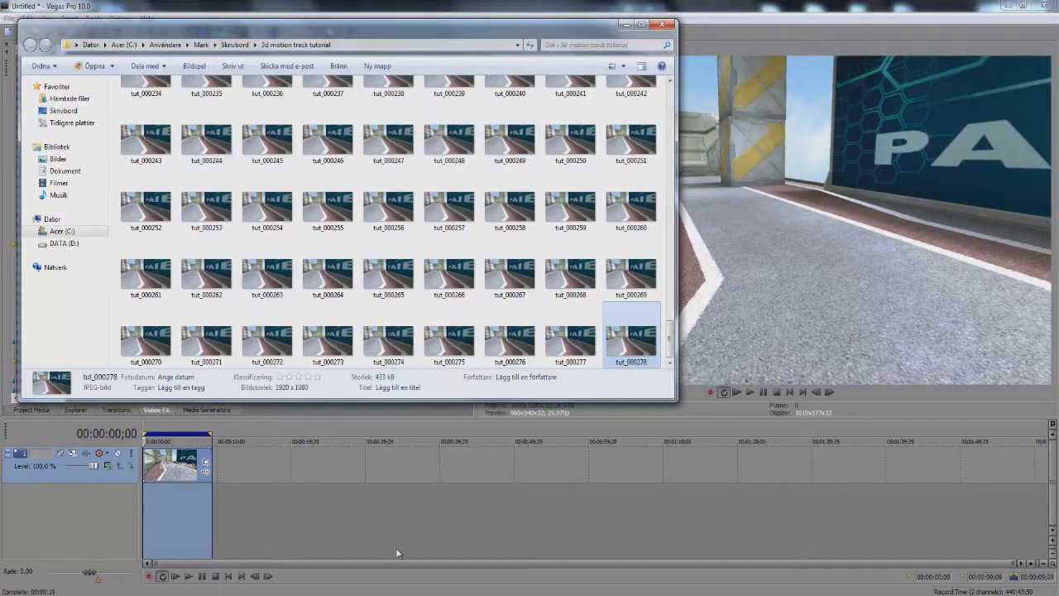
pyautogui.scroll(10, 447, 335)
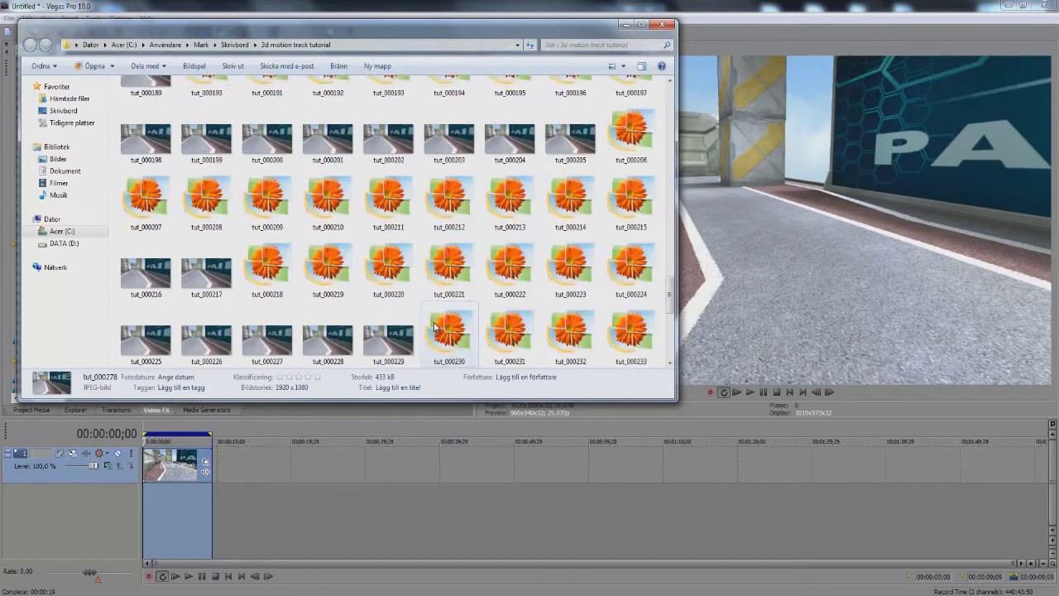
pyautogui.scroll(1, 428, 334)
pyautogui.scroll(5, 429, 334)
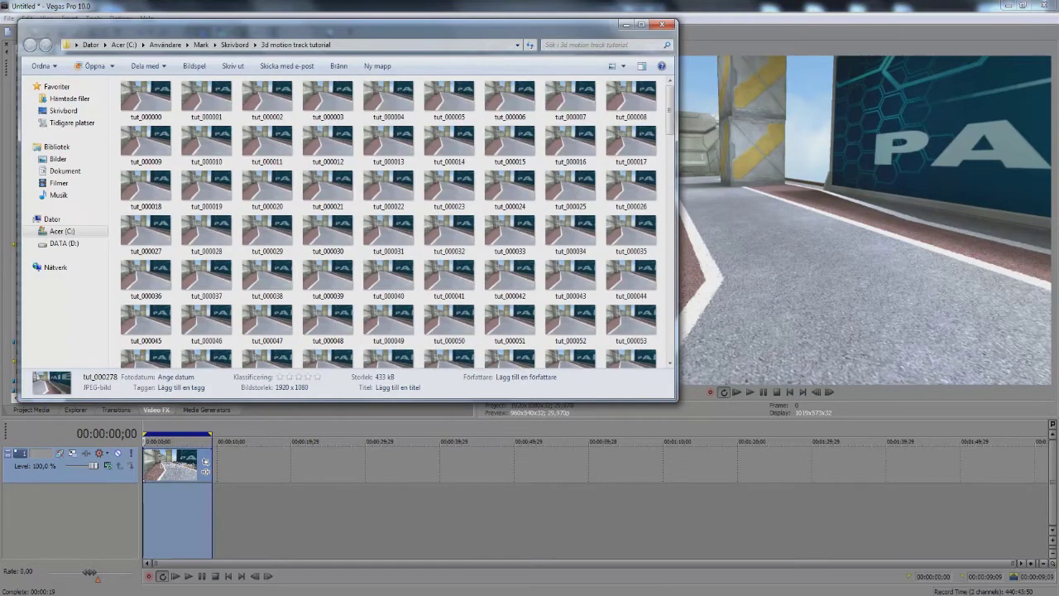
# Switch to boujou and load the image sequence starting with tut_000000.jpeg from the 3d motion track tutorial folder on the desktop.
pyautogui.moveTo(366, 595)
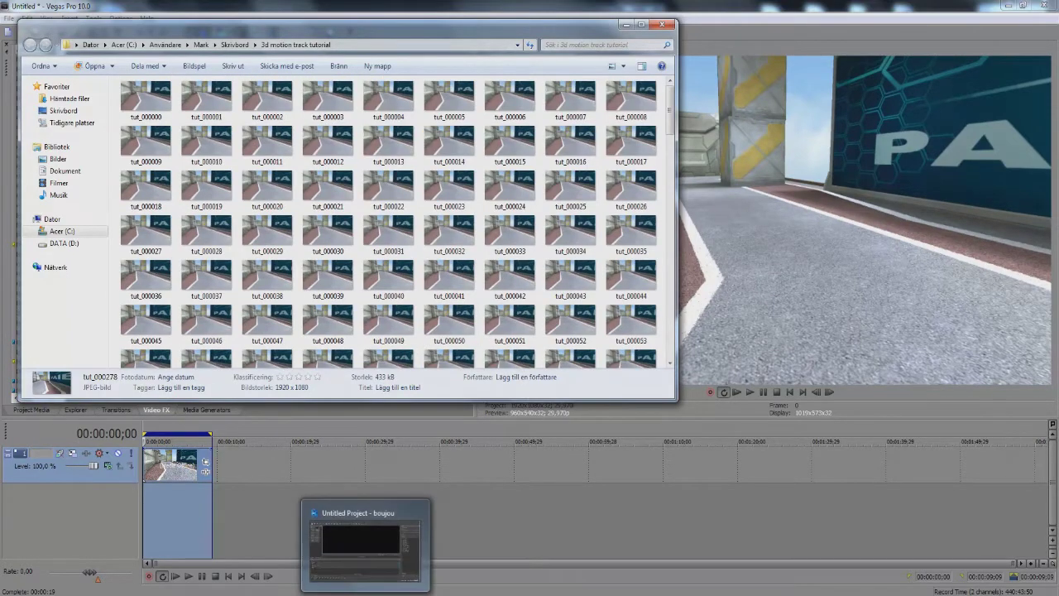
pyautogui.click(318, 515)
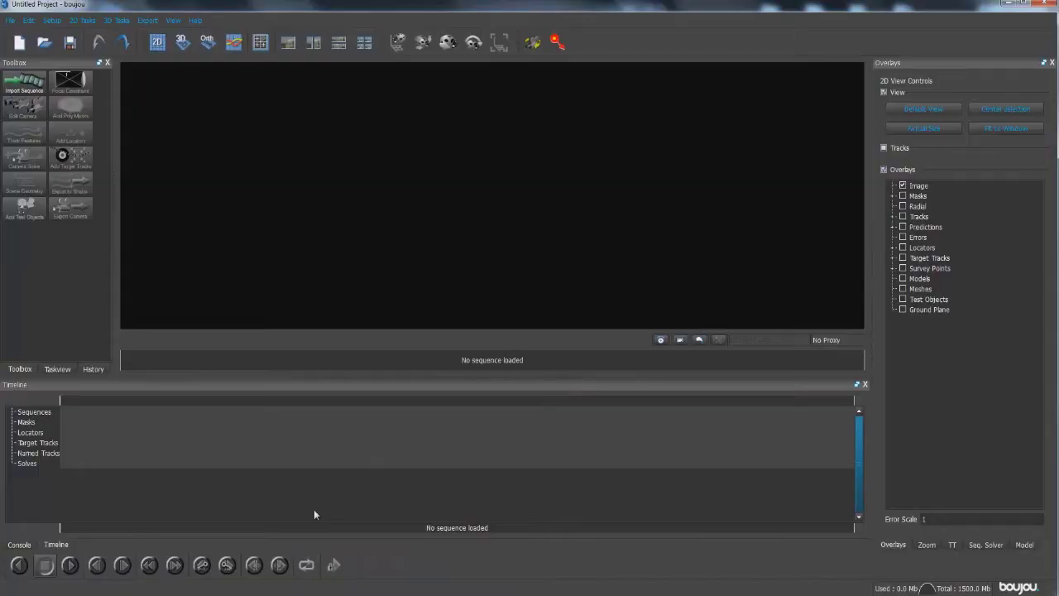
pyautogui.click(24, 81)
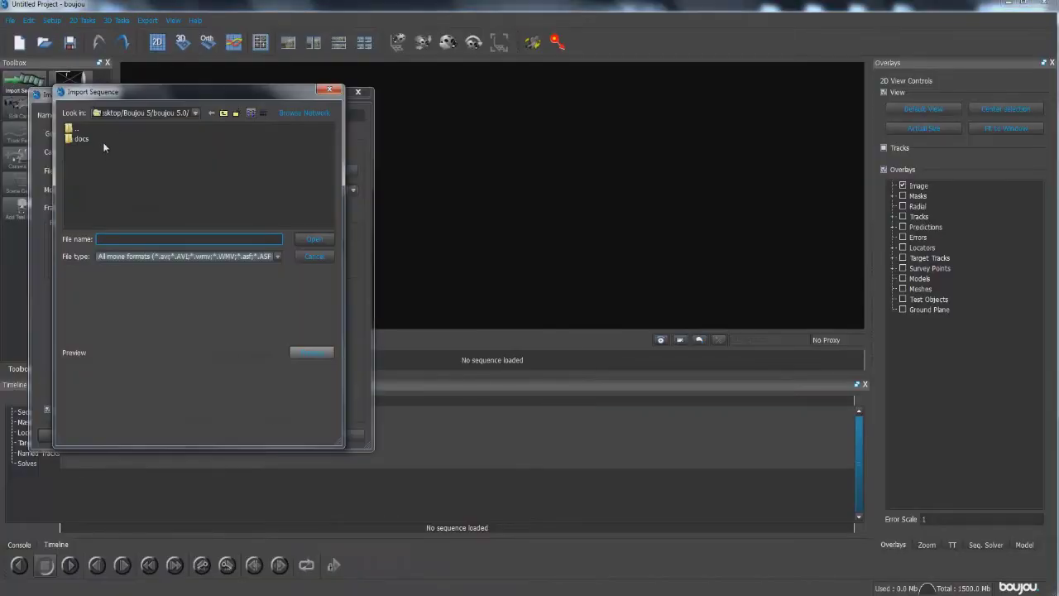
pyautogui.click(224, 113)
pyautogui.click(224, 113)
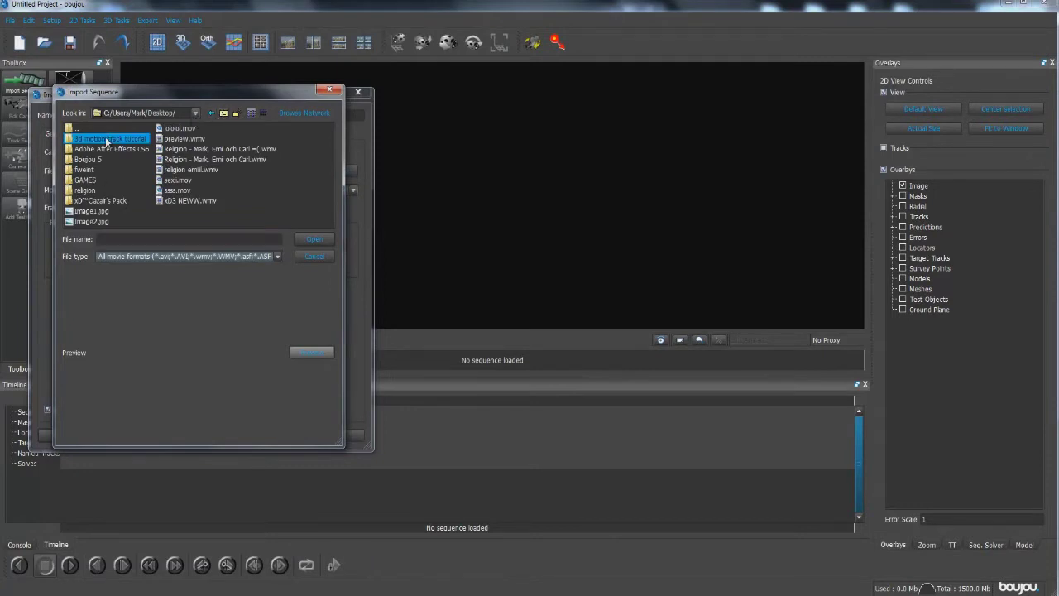
pyautogui.doubleClick(106, 139)
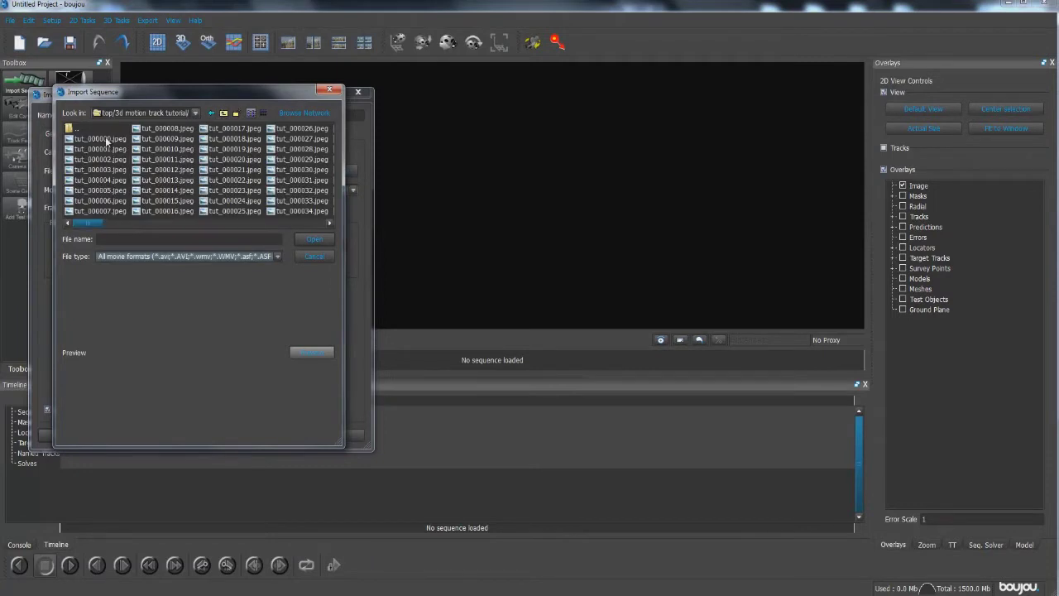
pyautogui.click(82, 139)
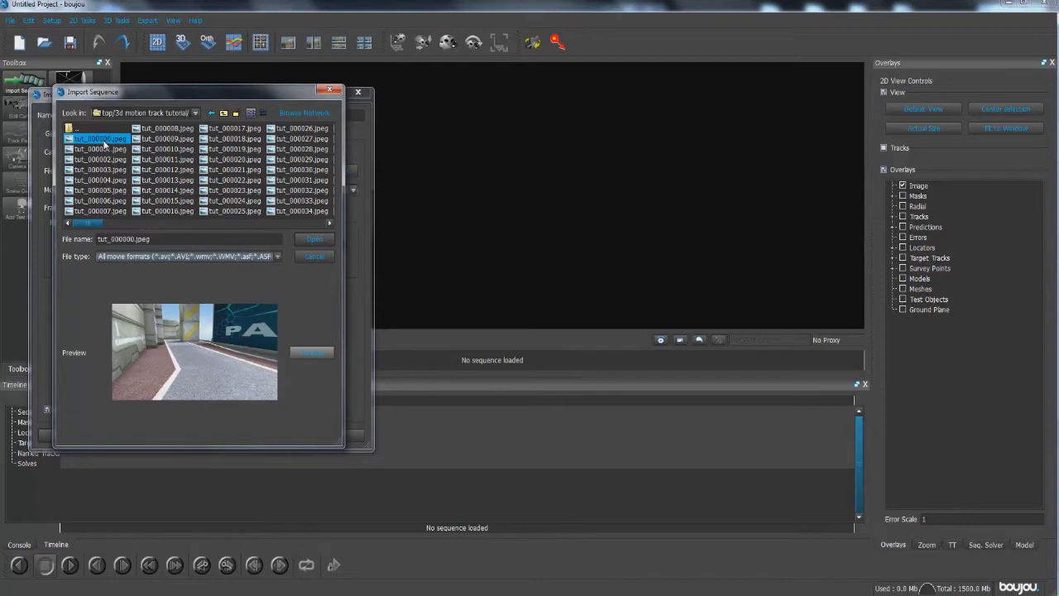
pyautogui.doubleClick(106, 143)
# Set the frame rate to 30 and apply the import of Sequence 1 with the Free Move camera type.
pyautogui.click(114, 209)
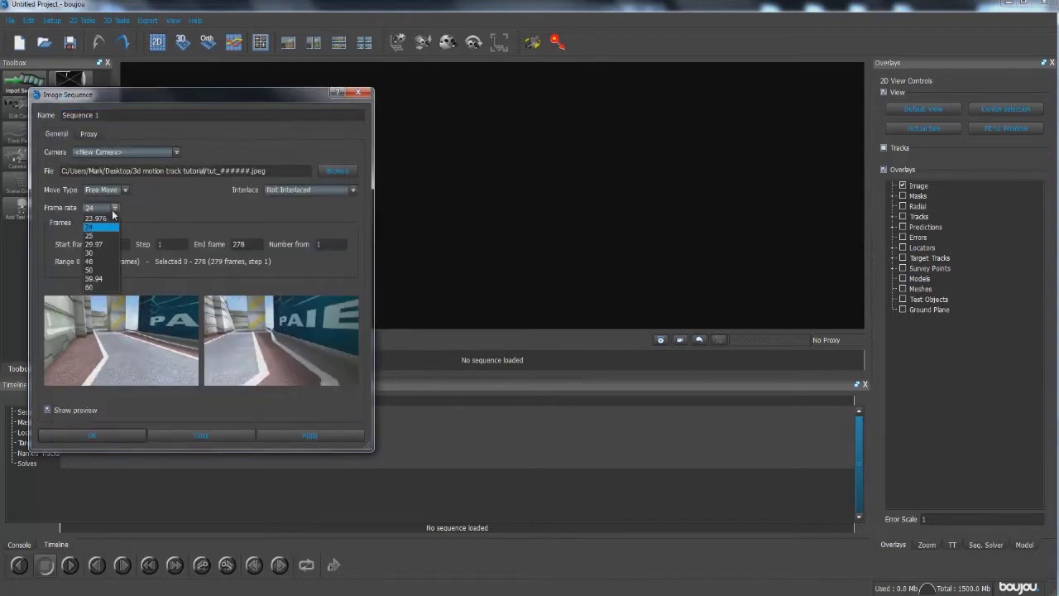
pyautogui.click(103, 251)
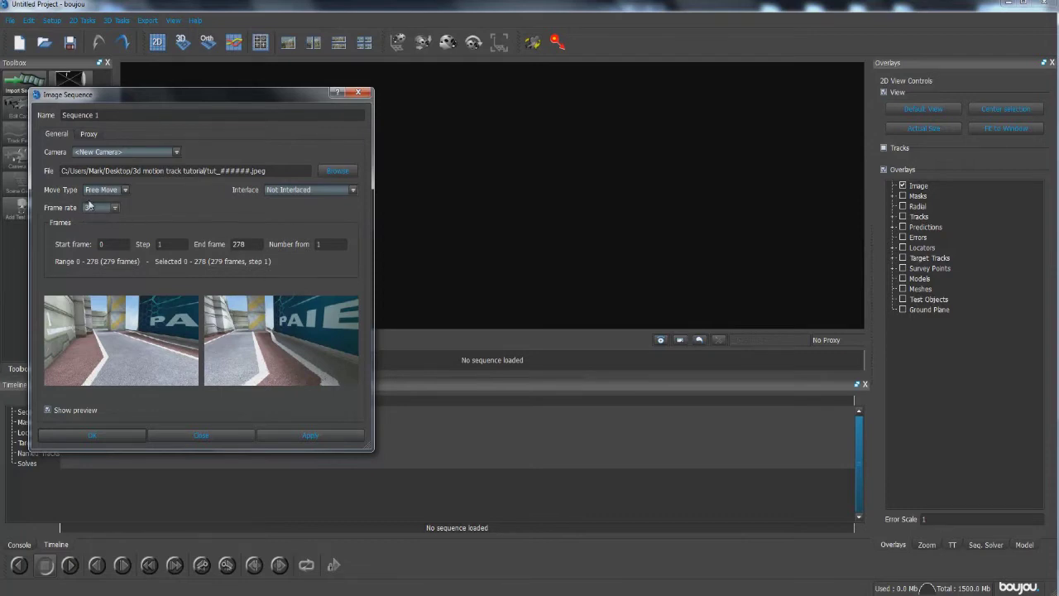
pyautogui.click(299, 432)
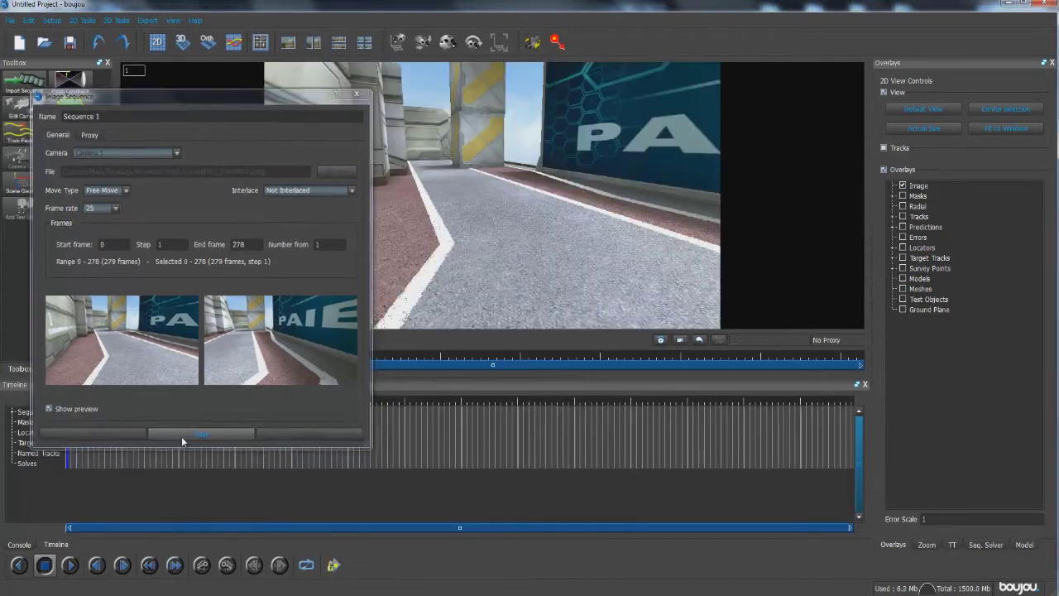
pyautogui.click(181, 436)
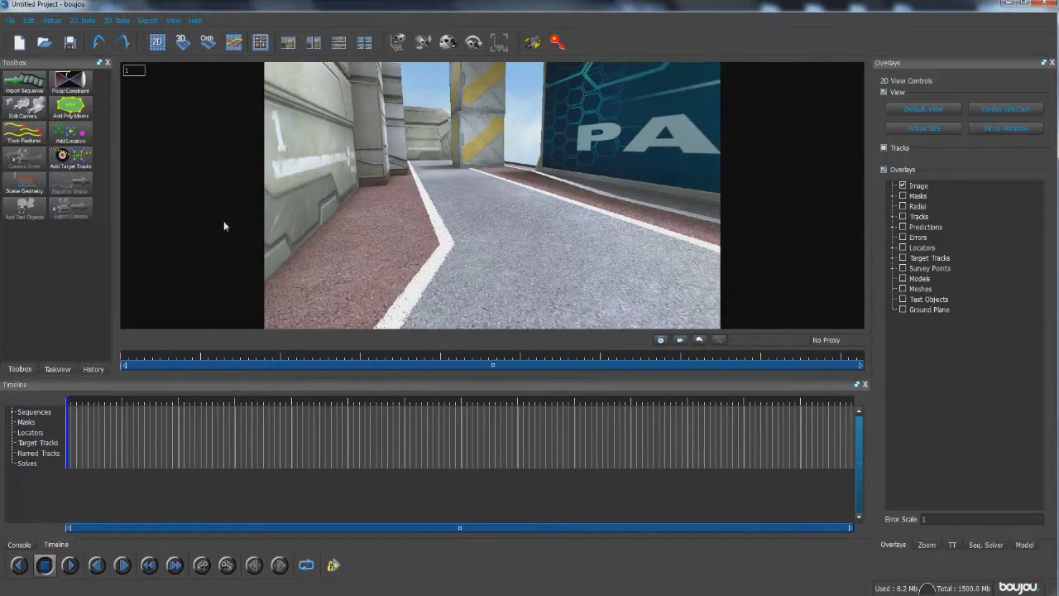
# Track the features of Sequence 1 across all frames with the standard tracking settings.
pyautogui.moveTo(393, 399); pyautogui.dragTo(270, 400)
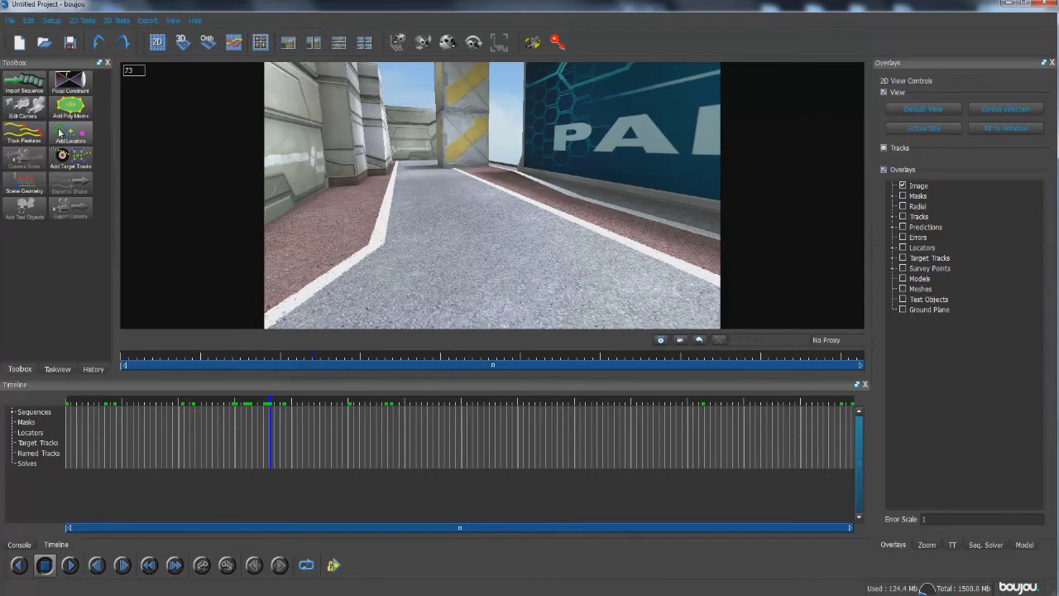
pyautogui.click(16, 130)
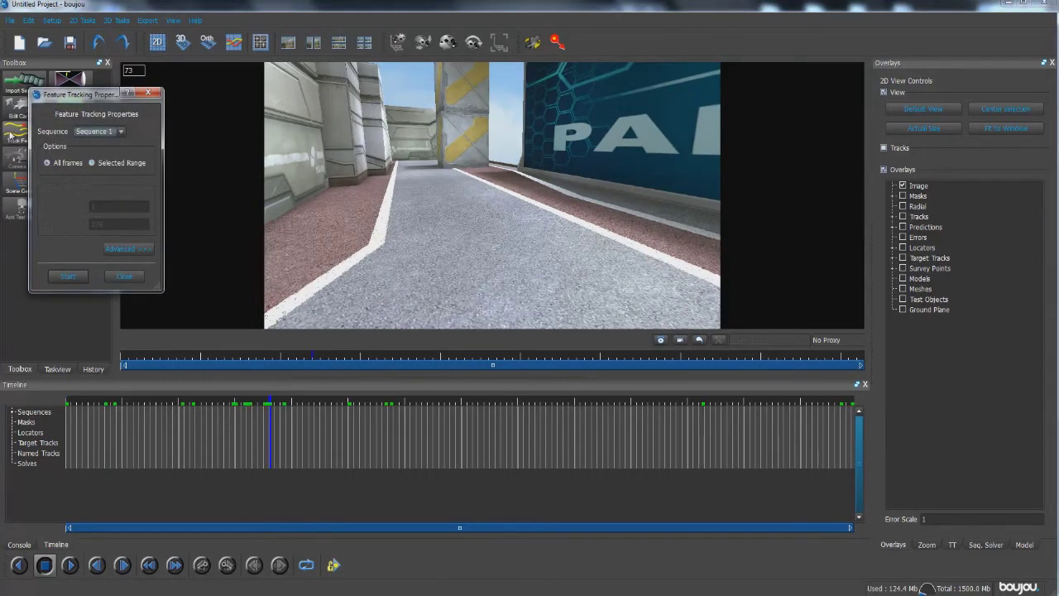
pyautogui.click(126, 249)
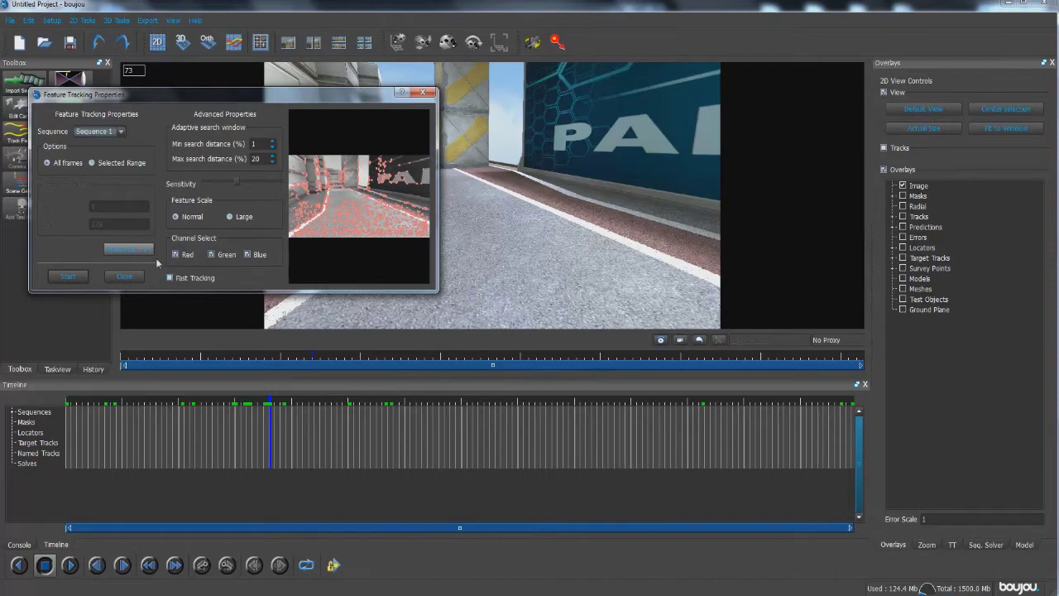
pyautogui.click(127, 249)
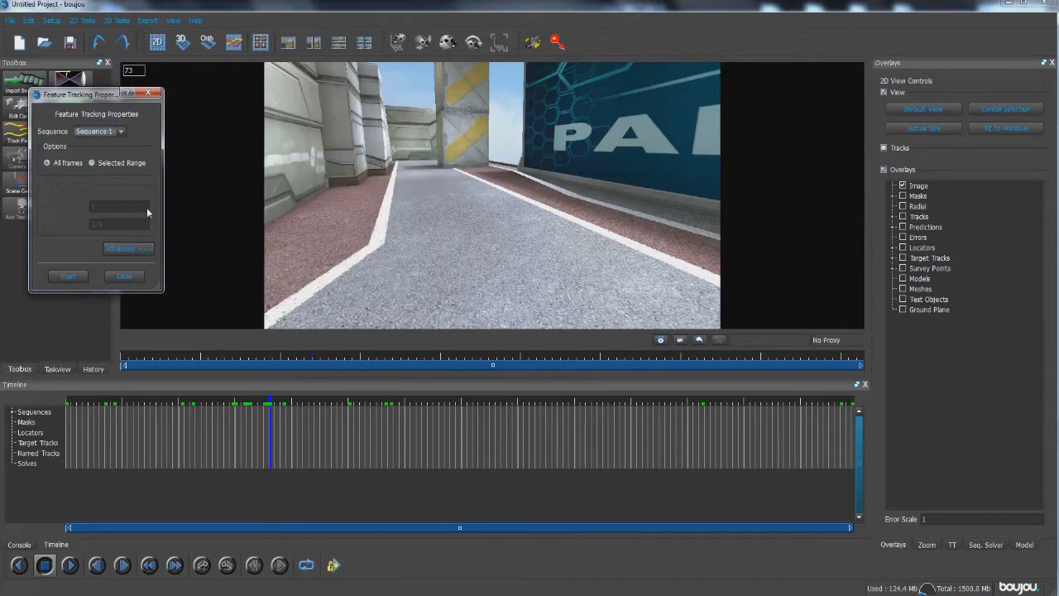
pyautogui.click(68, 276)
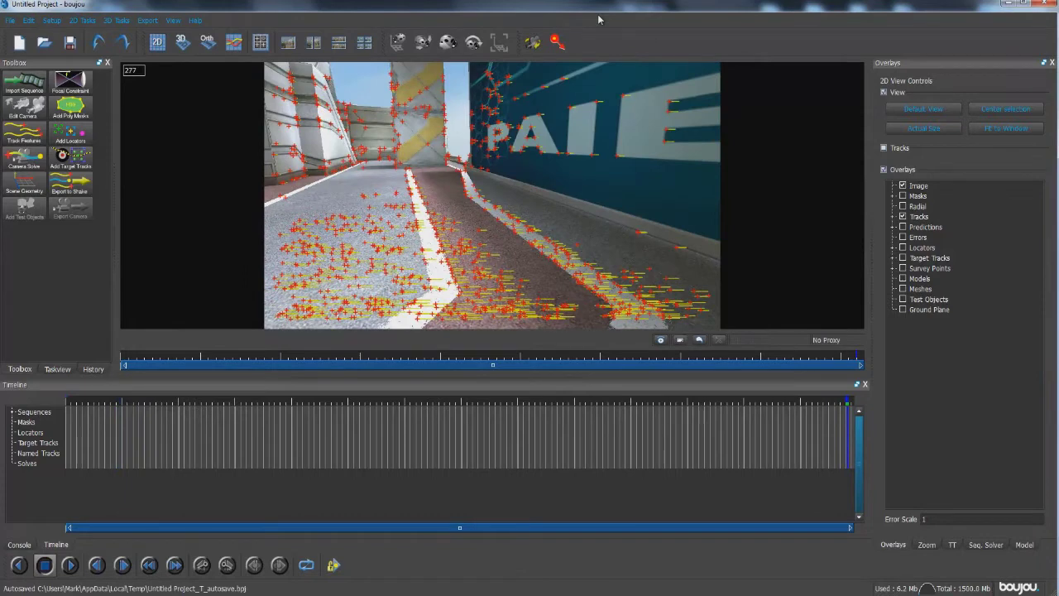
# Check the feature tracks along the timeline and run the camera solve for all frames of Sequence 1 with camera path smoothness optimized.
pyautogui.moveTo(86, 402); pyautogui.dragTo(319, 404)
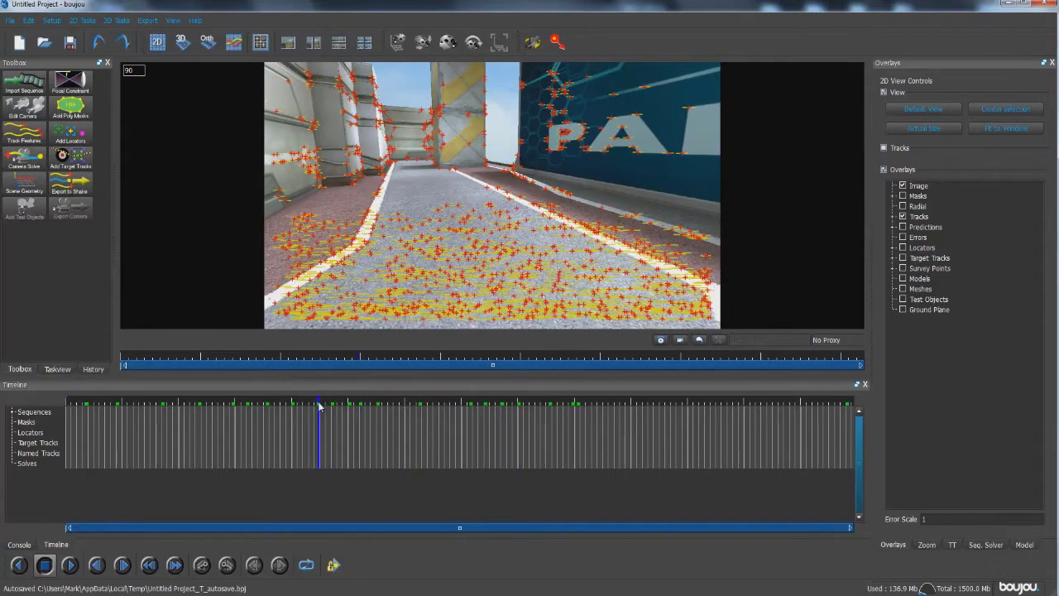
pyautogui.click(18, 167)
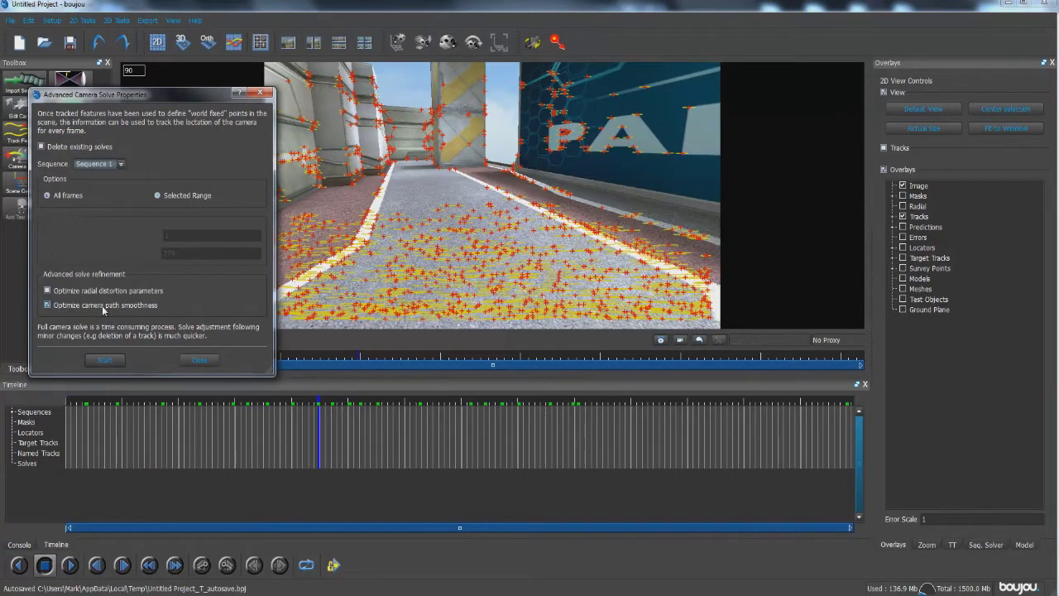
pyautogui.click(105, 361)
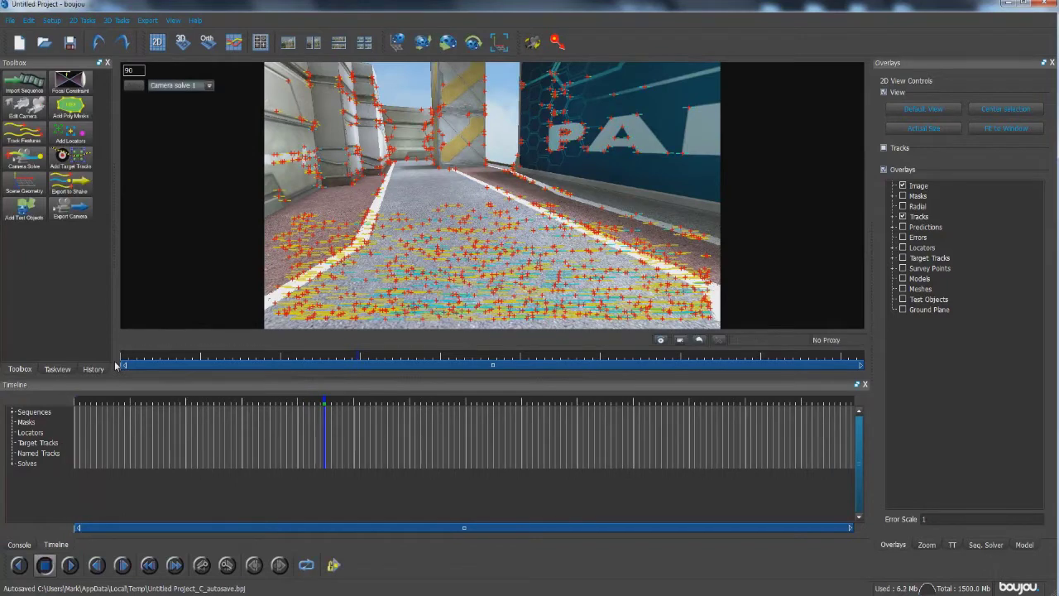
# Examine the solved predictions along the timeline and compare the selected road points in the 2D and 3D views.
pyautogui.moveTo(156, 405); pyautogui.dragTo(389, 424)
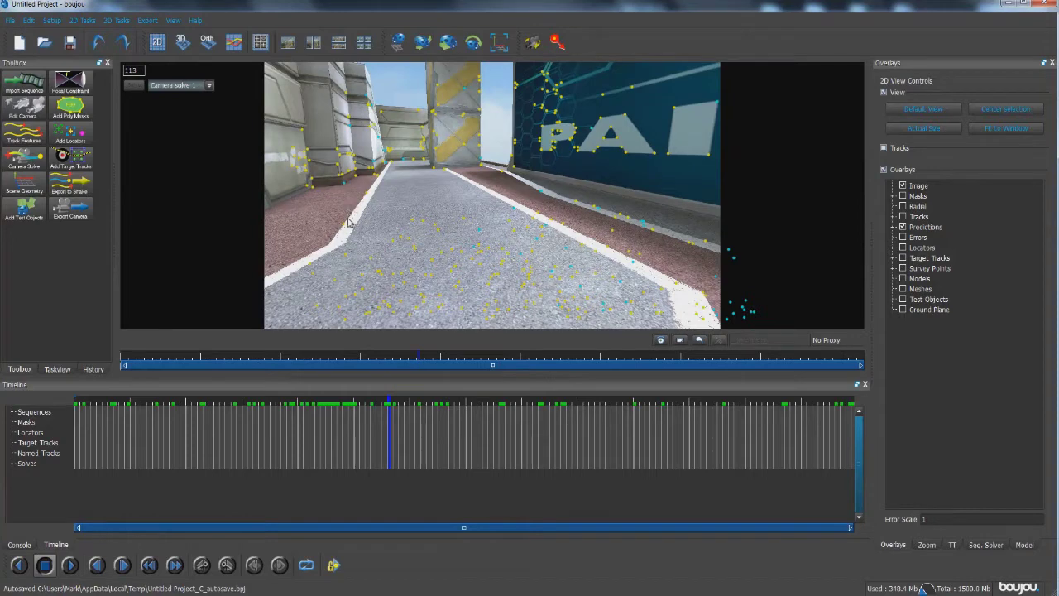
pyautogui.moveTo(332, 220); pyautogui.dragTo(716, 329)
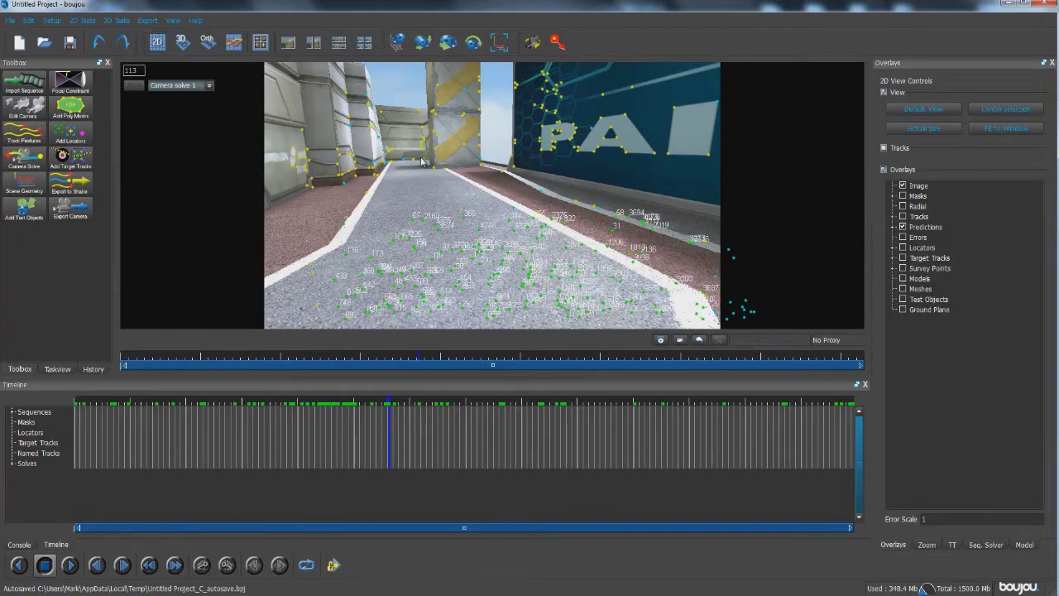
pyautogui.click(181, 41)
pyautogui.moveTo(498, 192); pyautogui.dragTo(616, 255, button='middle')
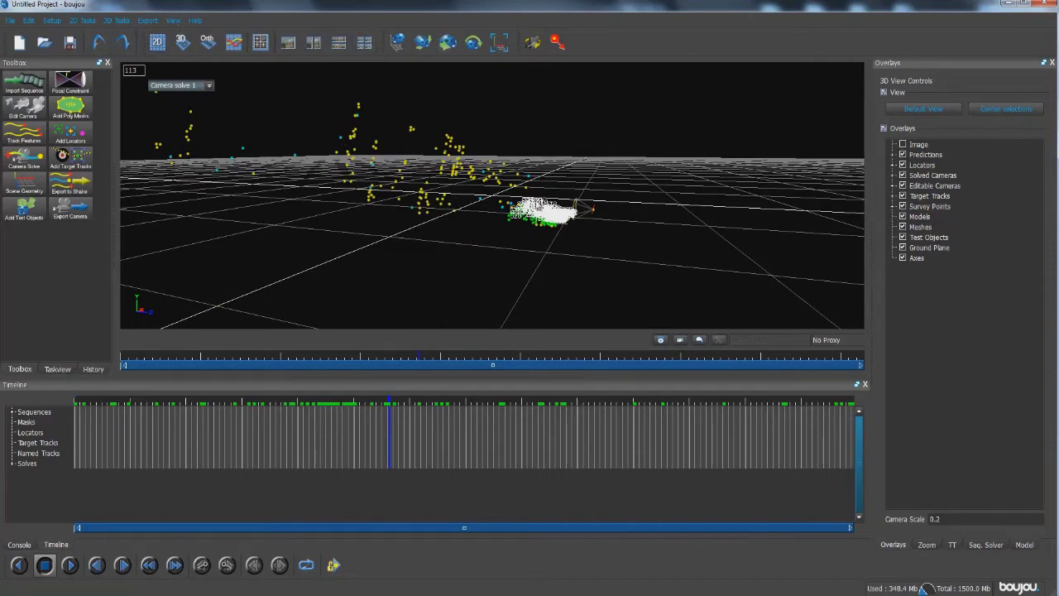
pyautogui.moveTo(586, 206); pyautogui.dragTo(299, 197, button='middle')
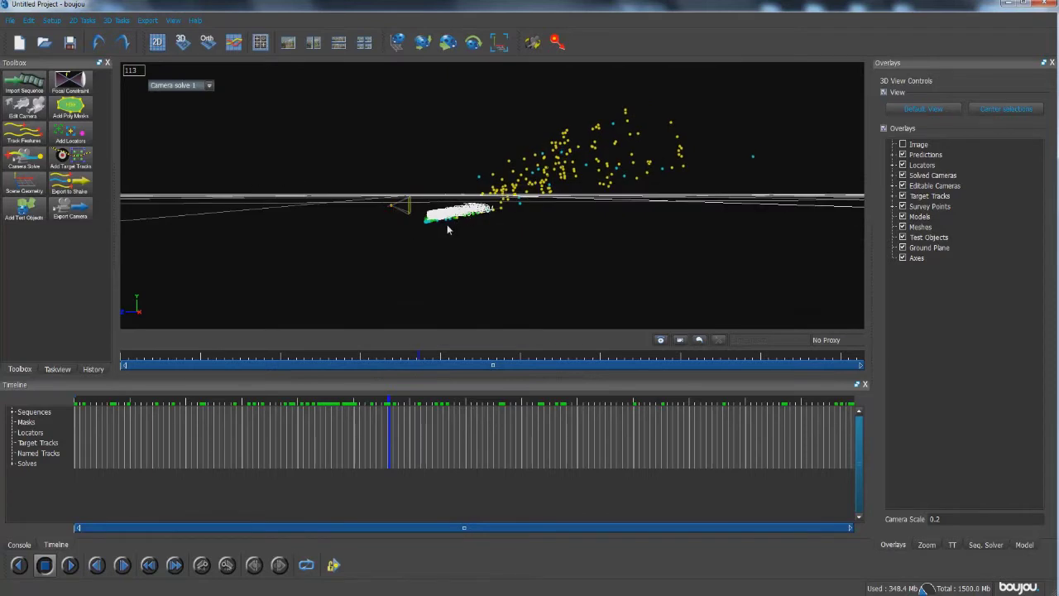
pyautogui.click(157, 41)
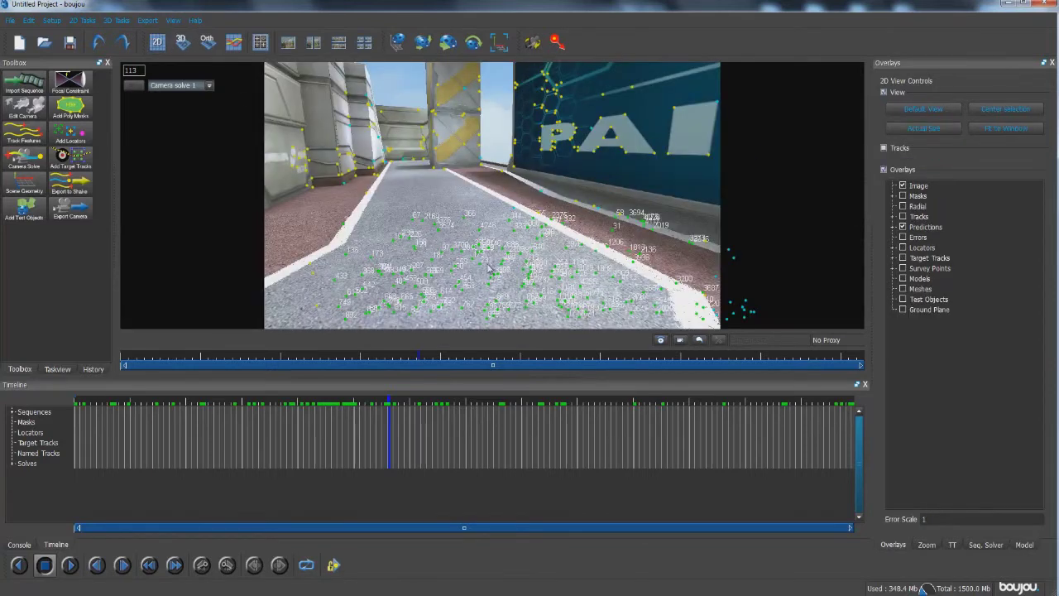
pyautogui.moveTo(379, 221); pyautogui.dragTo(589, 319)
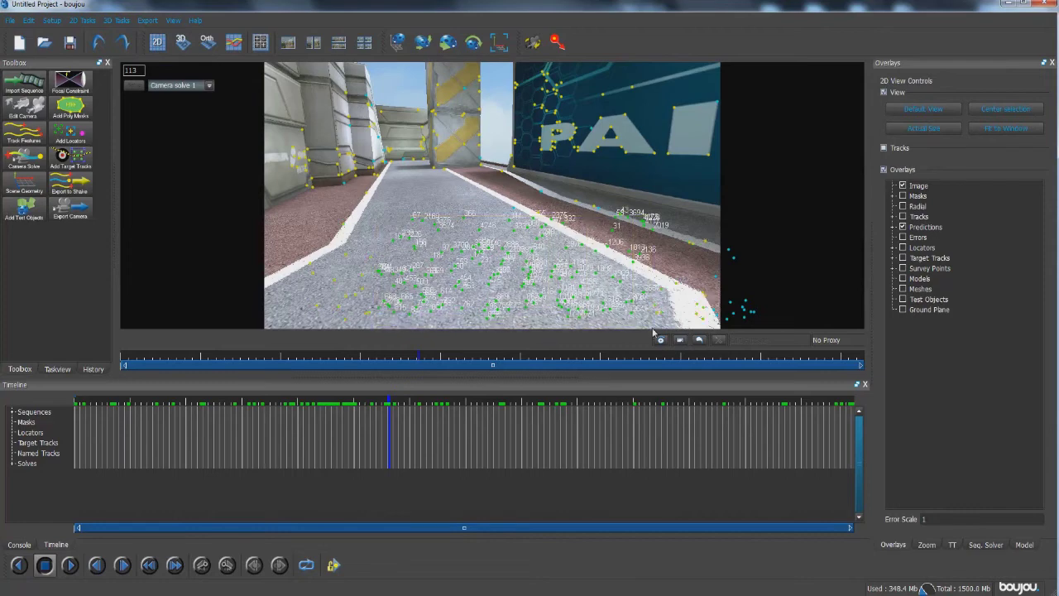
pyautogui.click(680, 252)
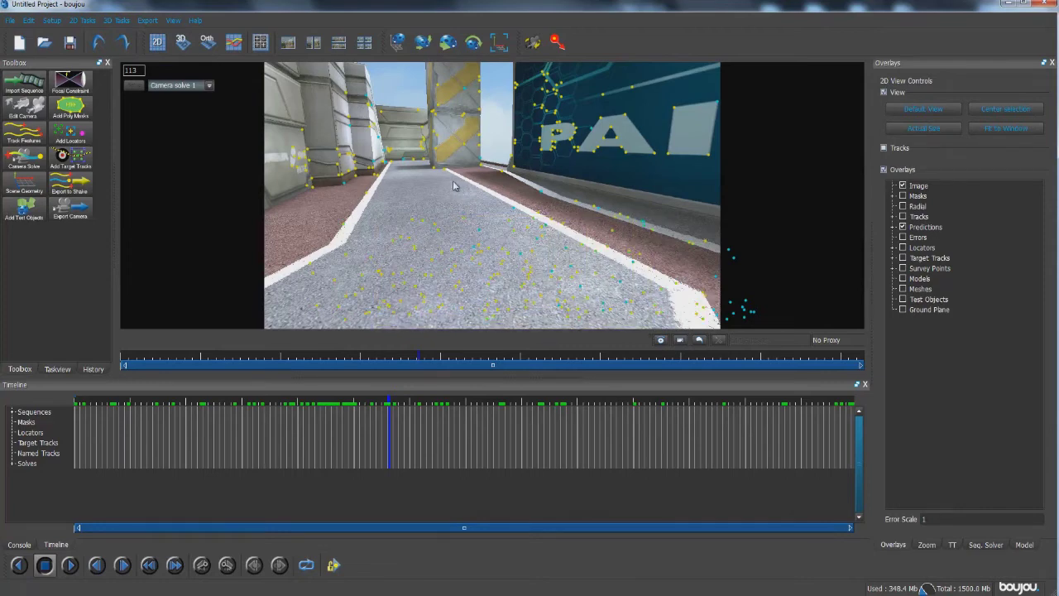
# Add a z-axis coordinate frame hint in the scene geometry and connect it to a far and a near point along the road.
pyautogui.click(24, 189)
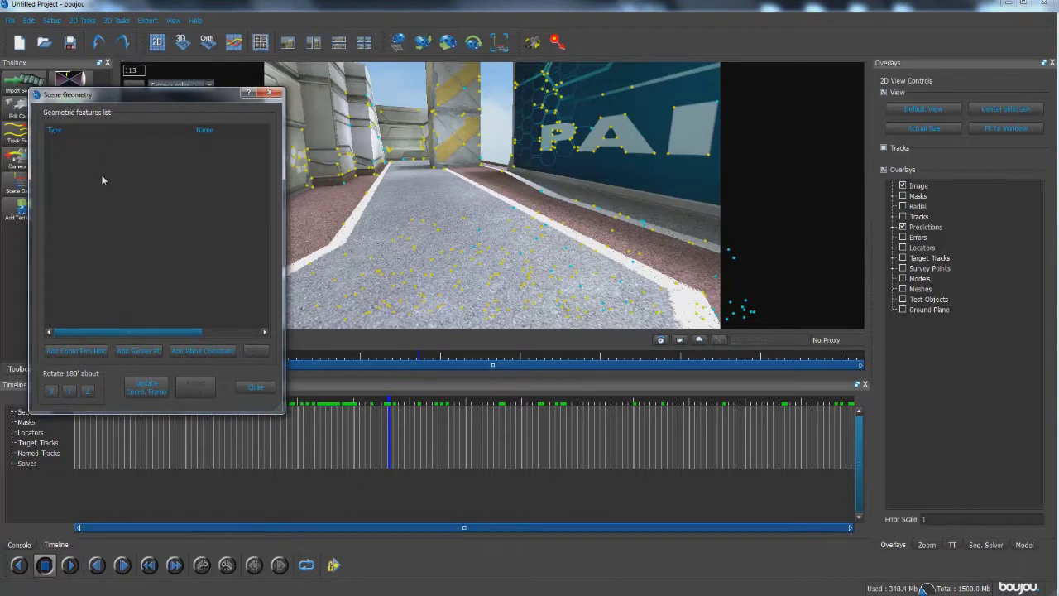
pyautogui.click(67, 355)
pyautogui.click(249, 310)
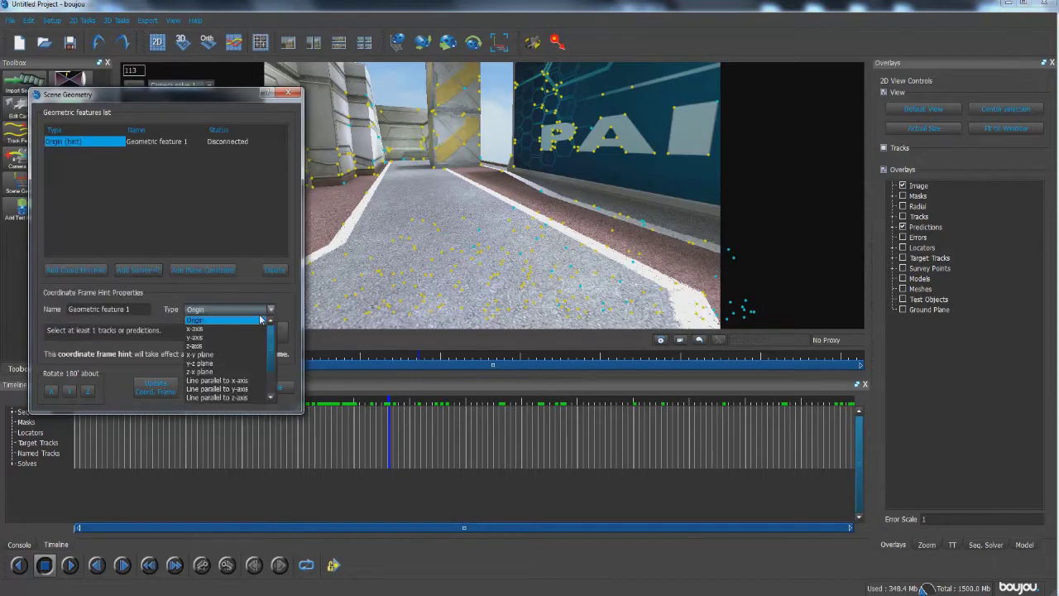
pyautogui.click(203, 346)
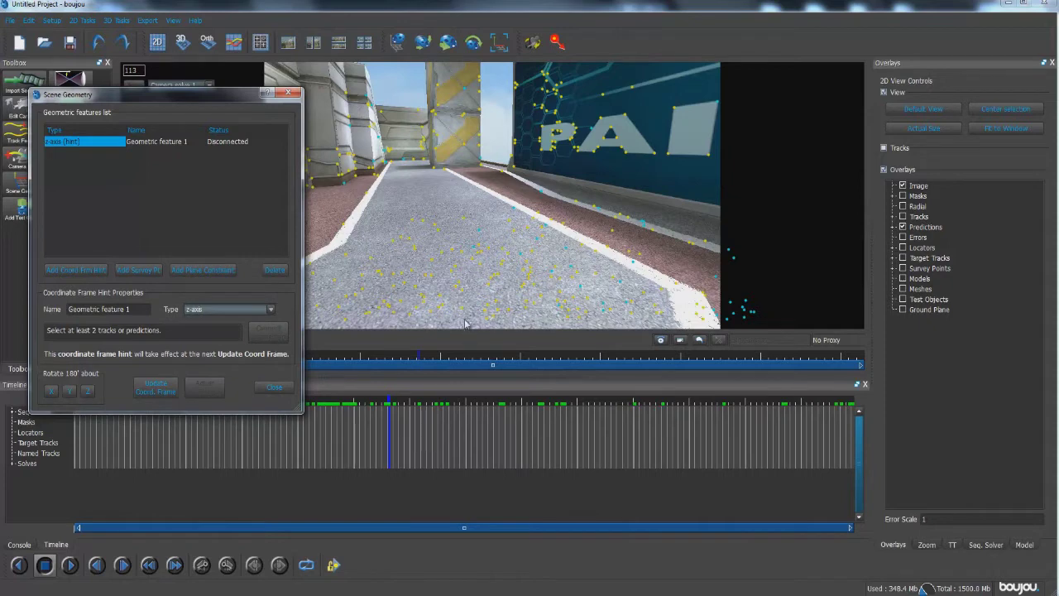
pyautogui.click(467, 219)
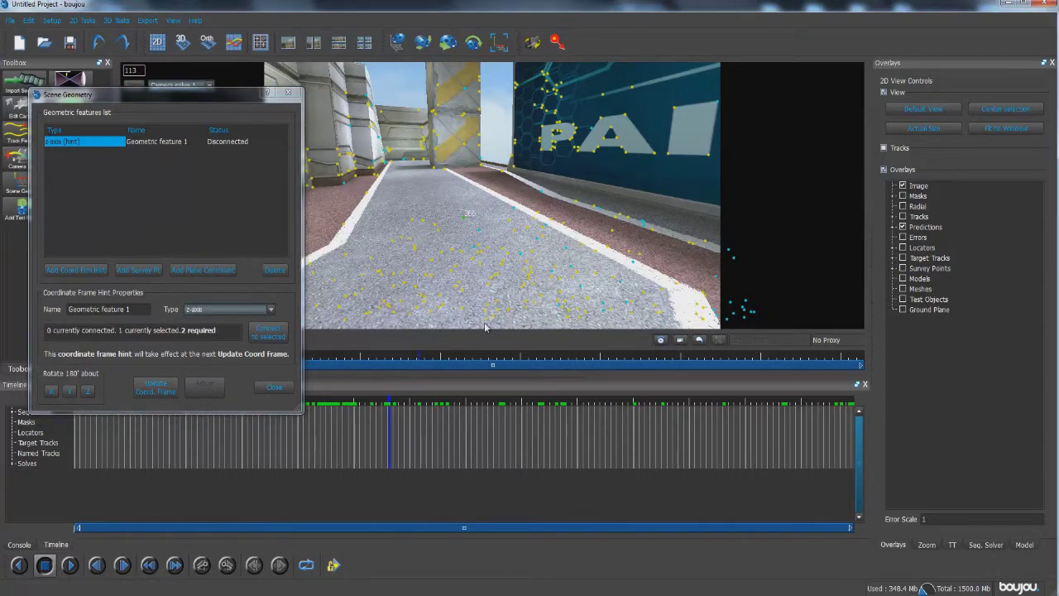
pyautogui.keyDown('shift'); pyautogui.click(487, 322); pyautogui.keyUp('shift')
pyautogui.click(270, 333)
# Add an x-axis coordinate frame hint and connect it to two points lying across the width of the road.
pyautogui.click(76, 270)
pyautogui.click(211, 311)
pyautogui.click(207, 330)
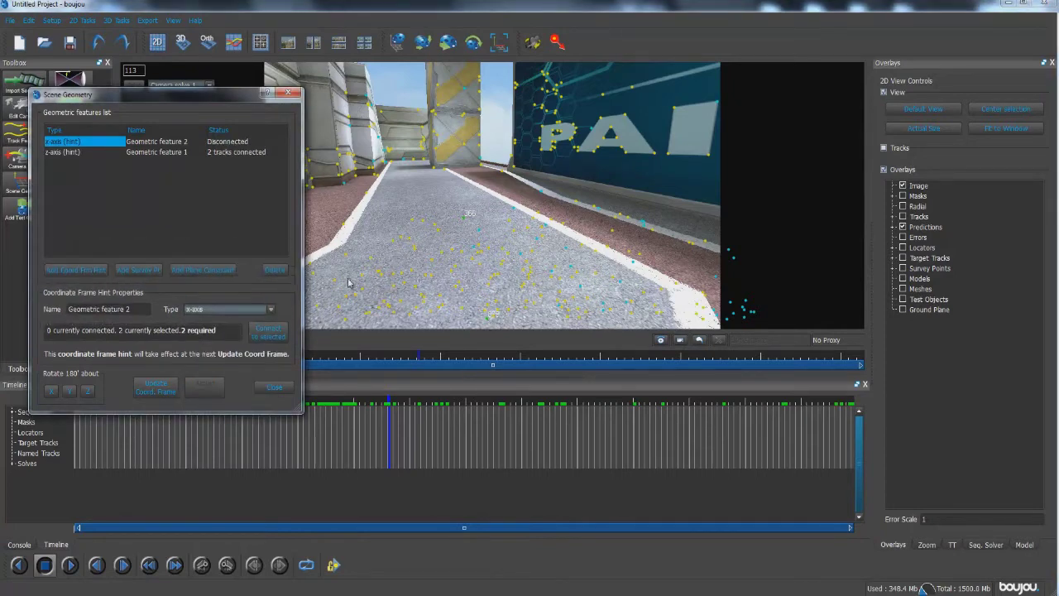
pyautogui.click(371, 263)
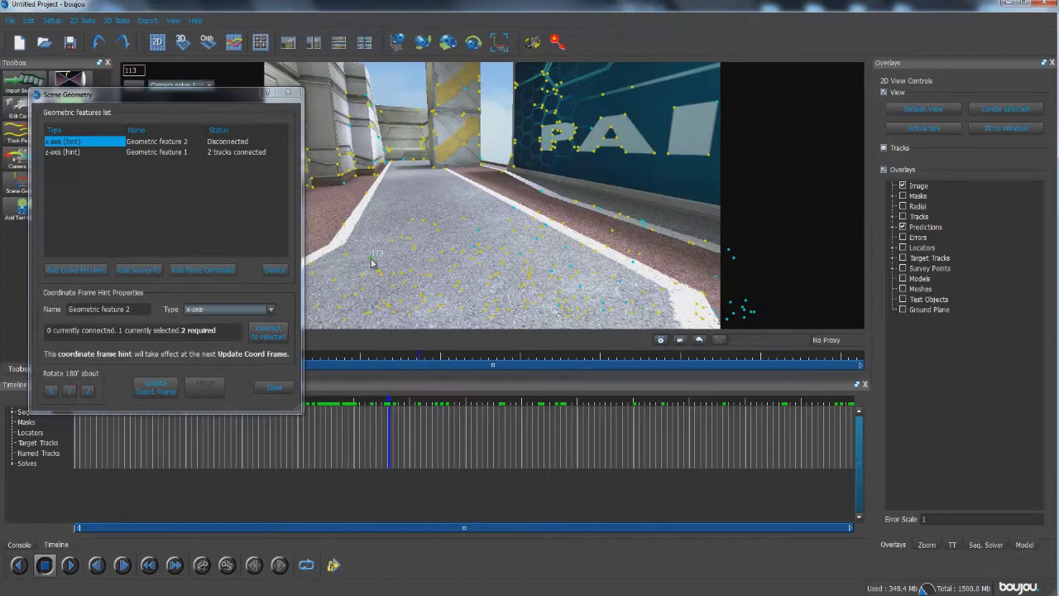
pyautogui.keyDown('ctrl'); pyautogui.click(595, 251); pyautogui.keyUp('ctrl')
pyautogui.click(268, 332)
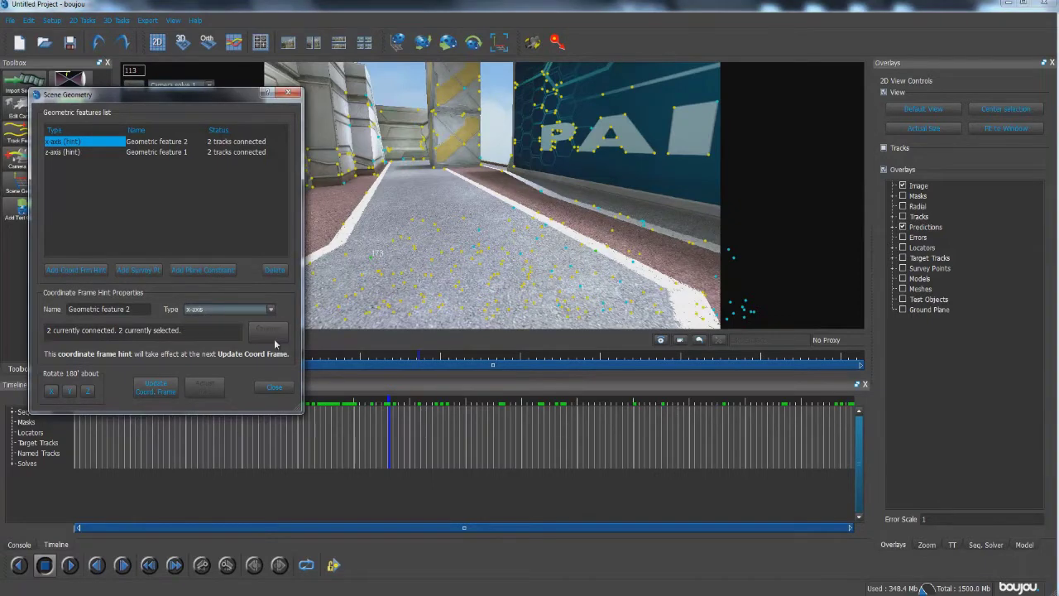
# Add an Origin coordinate frame hint and connect it to one point in the middle of the road.
pyautogui.click(76, 270)
pyautogui.click(270, 309)
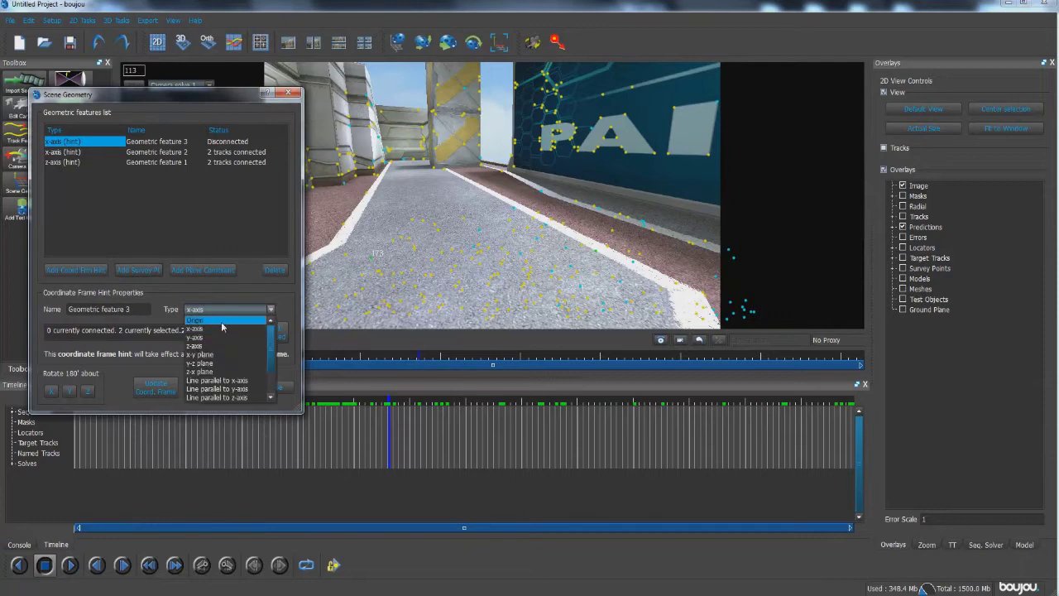
pyautogui.click(222, 321)
pyautogui.click(453, 274)
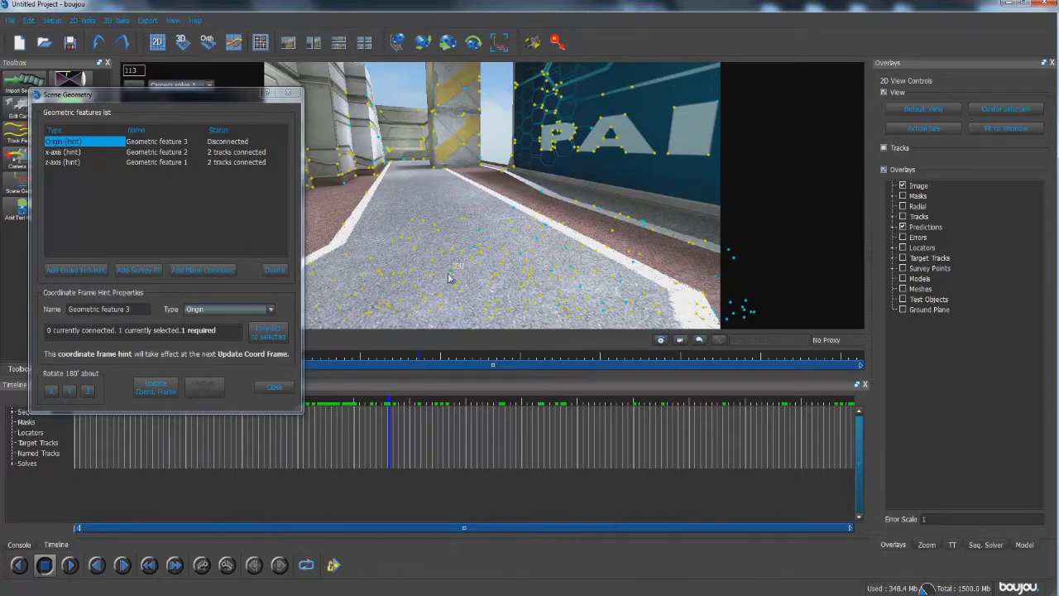
pyautogui.click(268, 332)
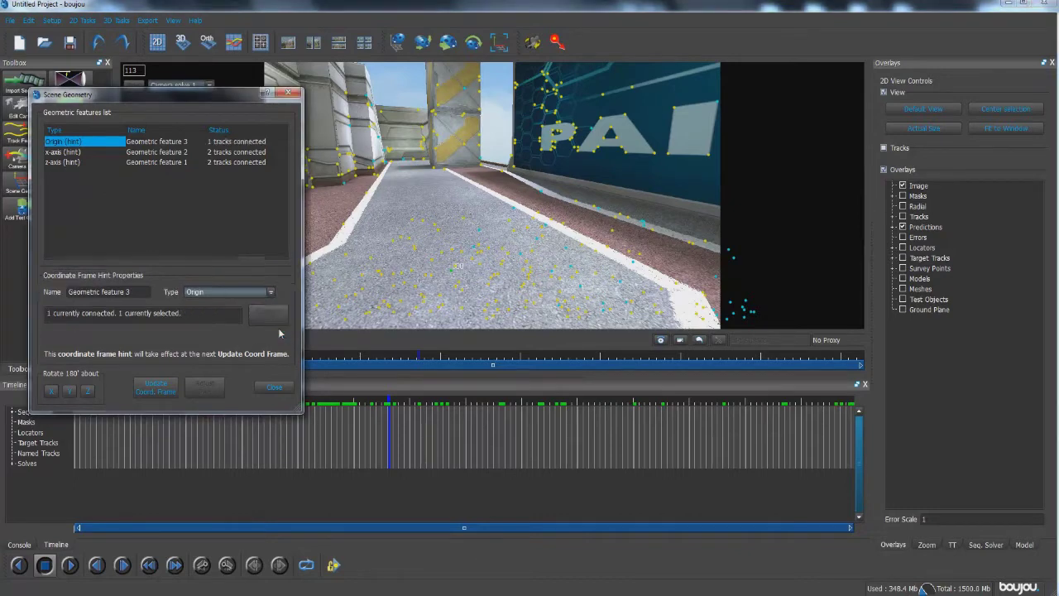
# Update the coordinate frame from the hints, close the scene geometry and inspect the realigned points in the 3D view.
pyautogui.click(151, 392)
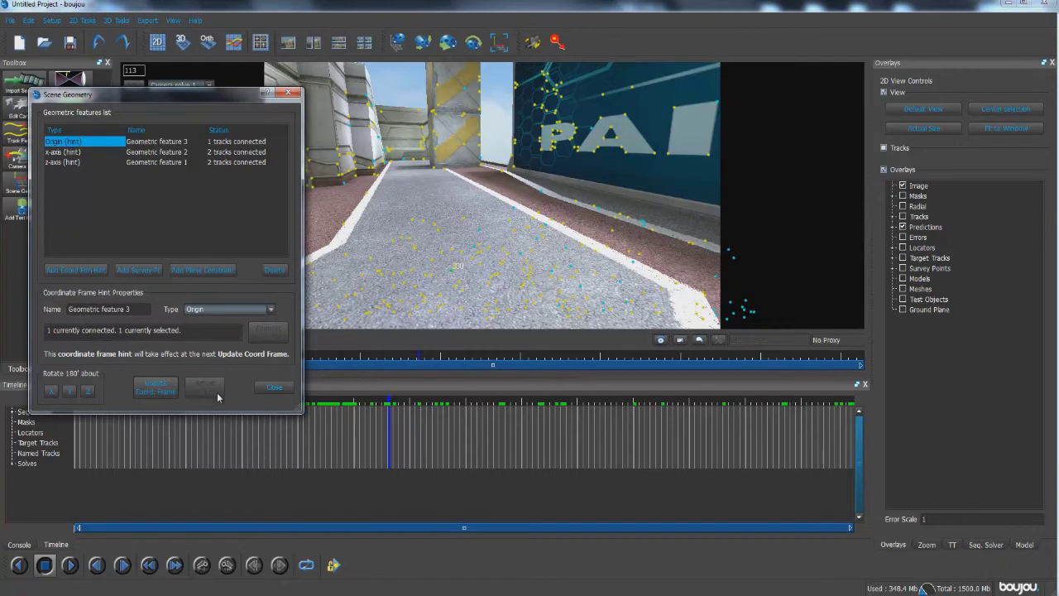
pyautogui.click(289, 92)
pyautogui.click(183, 42)
pyautogui.moveTo(476, 178); pyautogui.dragTo(510, 206)
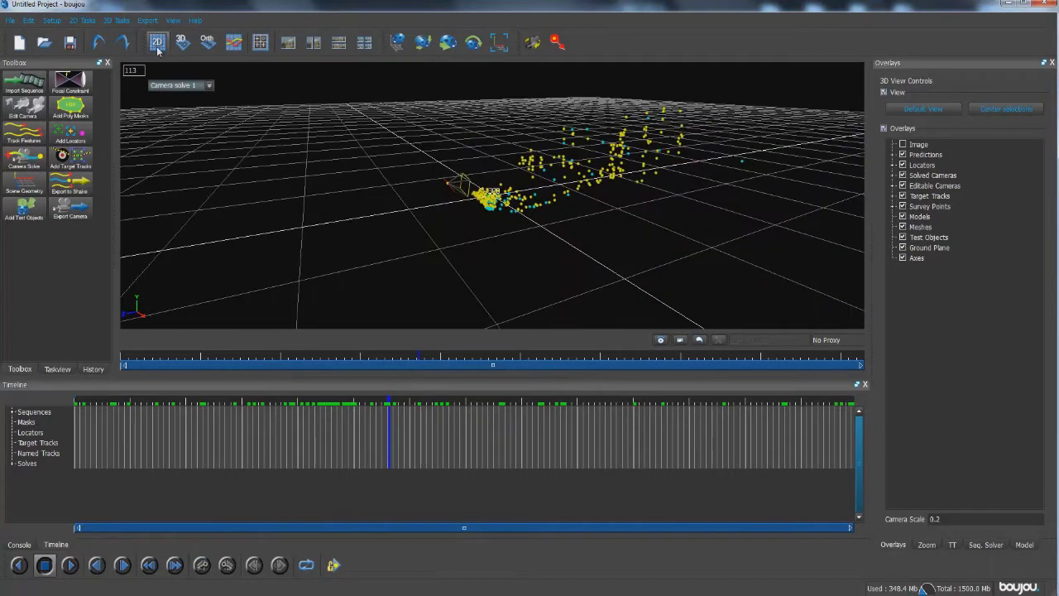
# Return to the 2D view, add a solid Ladybird test object at 100% opacity without alignment, and check it along the timeline.
pyautogui.click(156, 43)
pyautogui.moveTo(386, 402); pyautogui.dragTo(367, 372)
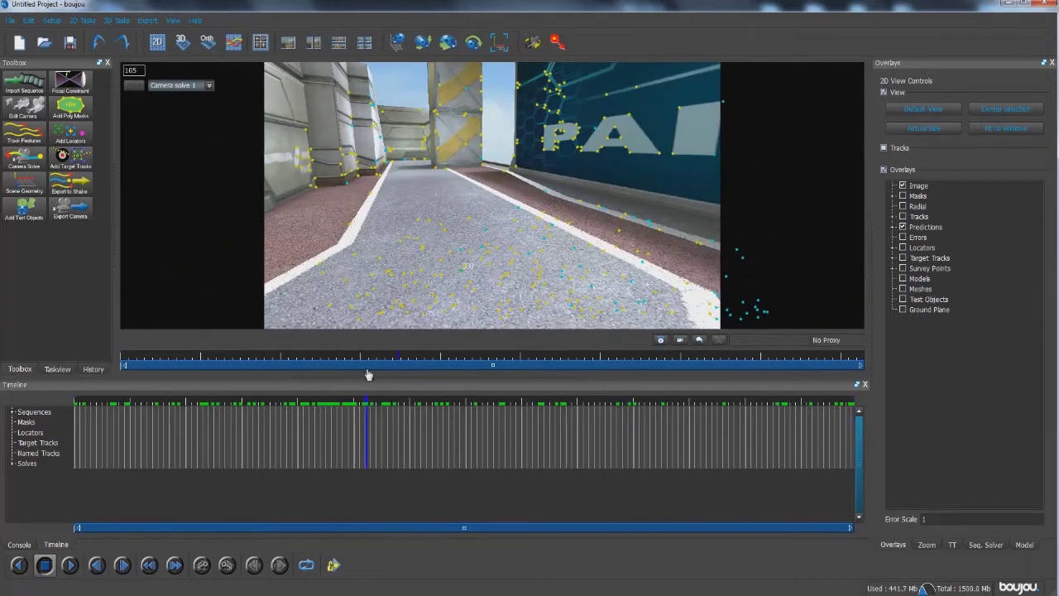
pyautogui.click(26, 211)
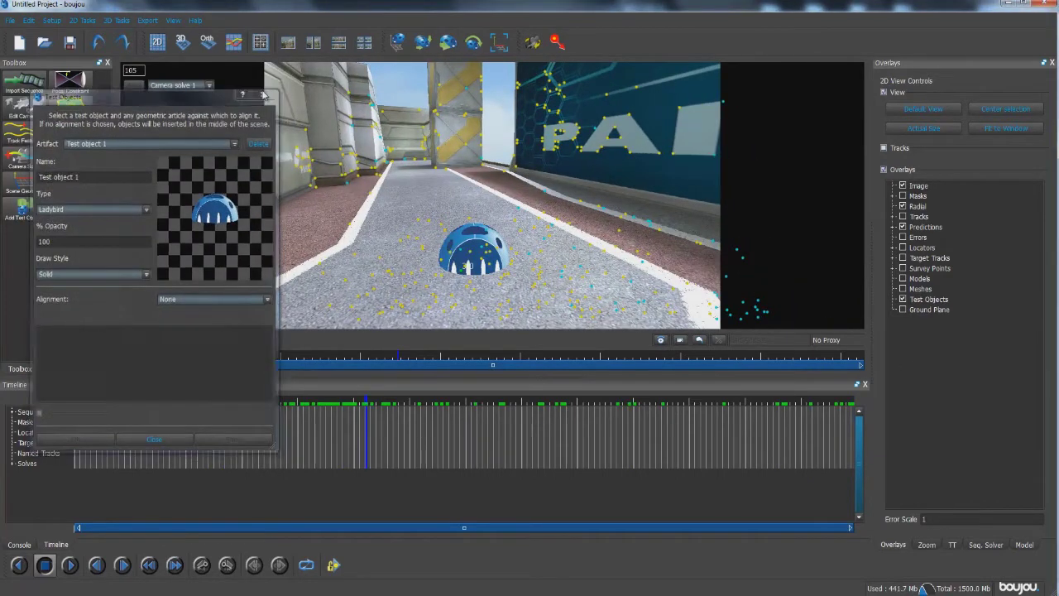
pyautogui.click(240, 439)
pyautogui.moveTo(373, 410); pyautogui.dragTo(415, 405)
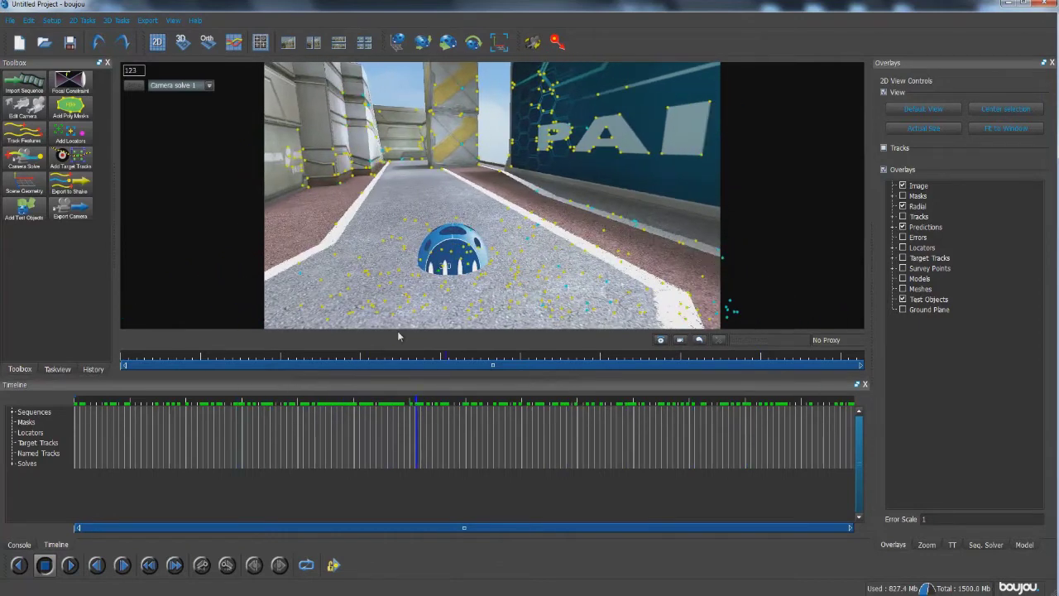
# Start a camera solve export and set its export type to Cinema 4D (*.c4d).
pyautogui.click(150, 22)
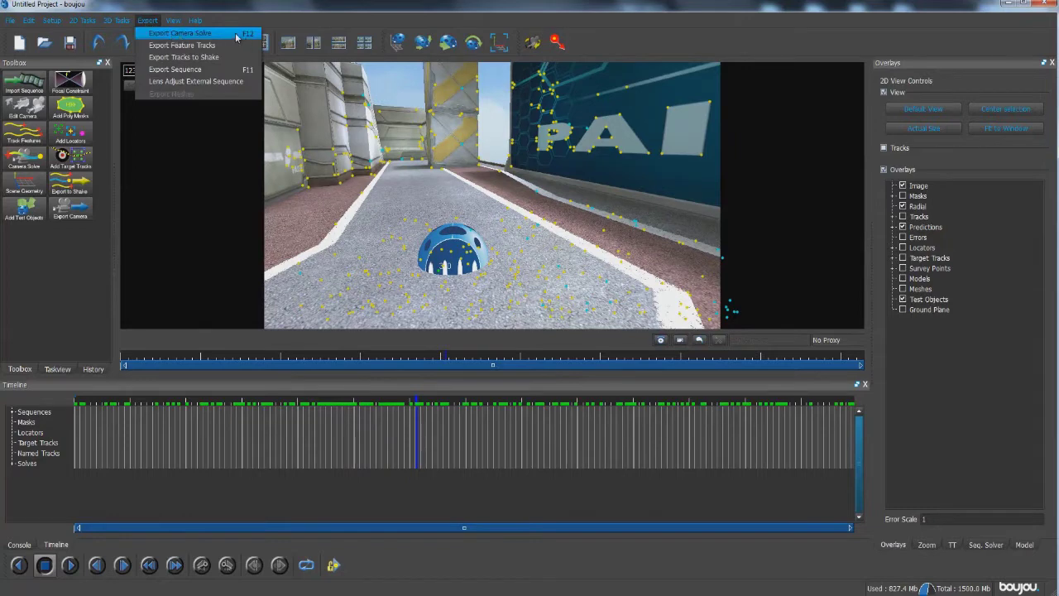
pyautogui.click(186, 33)
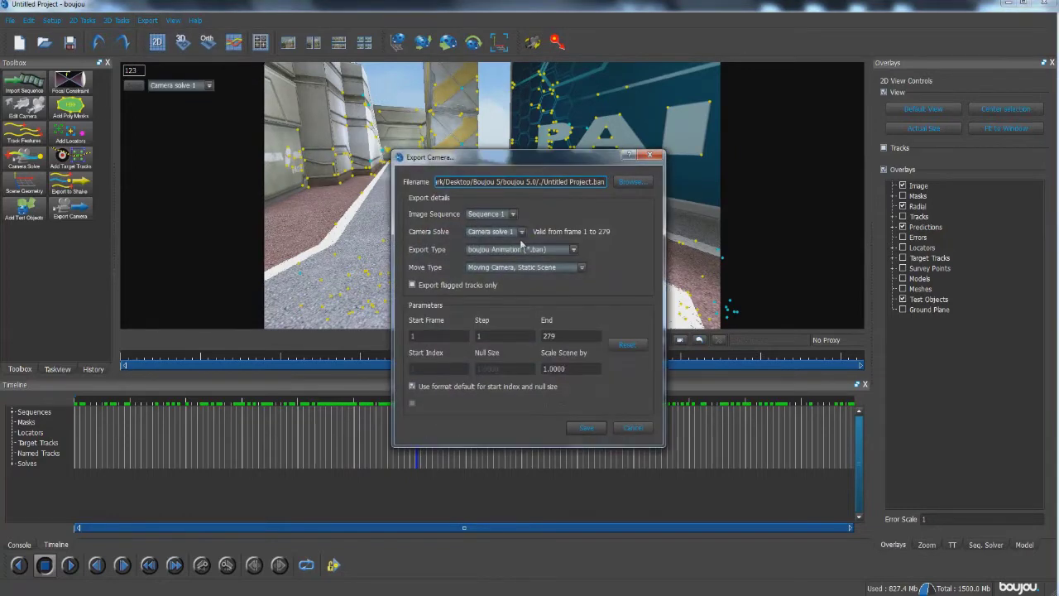
pyautogui.click(488, 251)
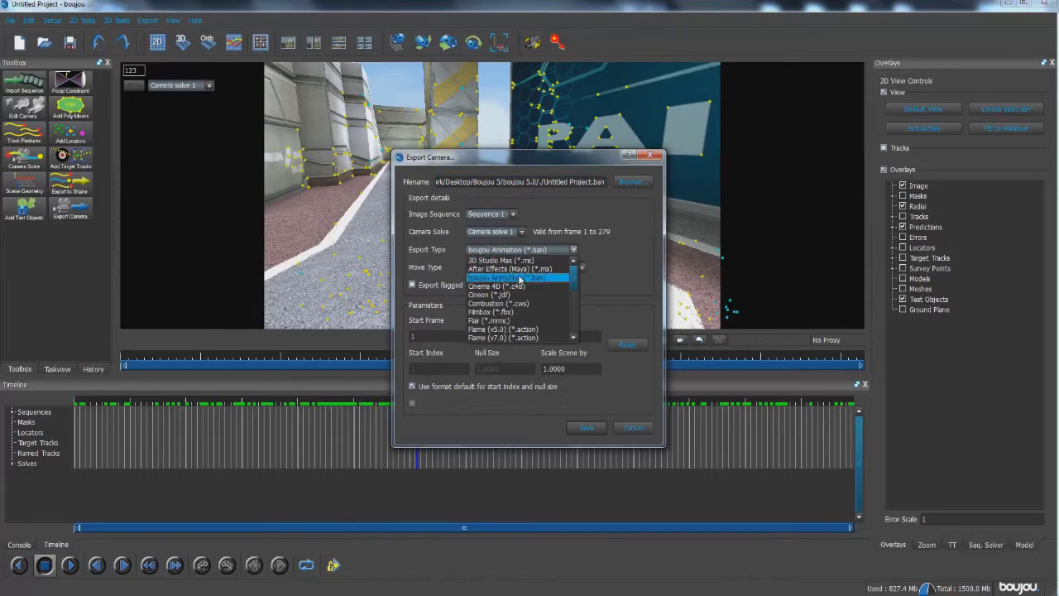
pyautogui.click(529, 286)
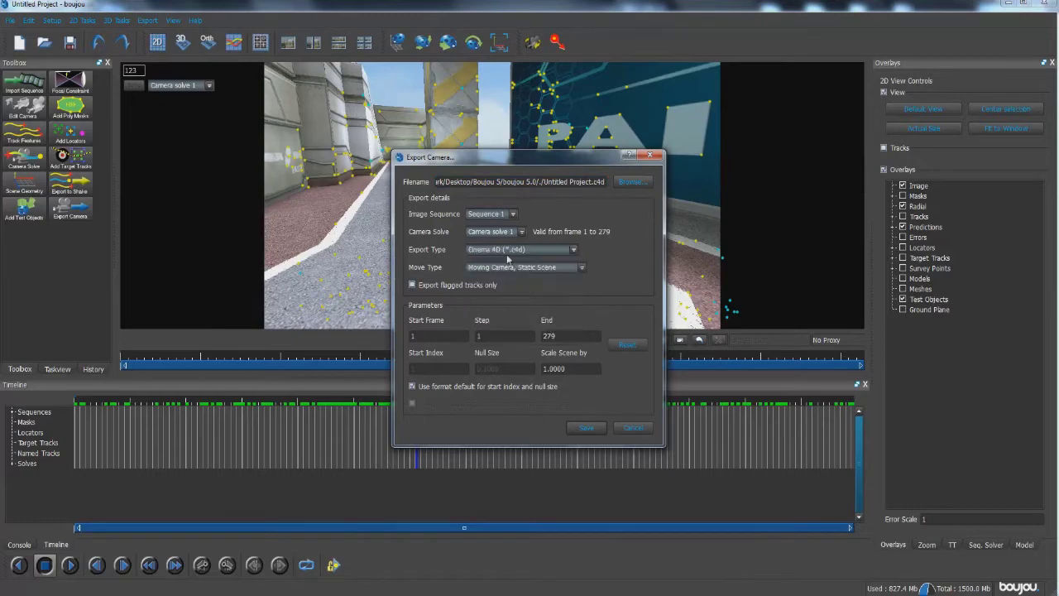
# Set the camera export's destination to the desktop with the file name "tutorial yay".
pyautogui.click(633, 182)
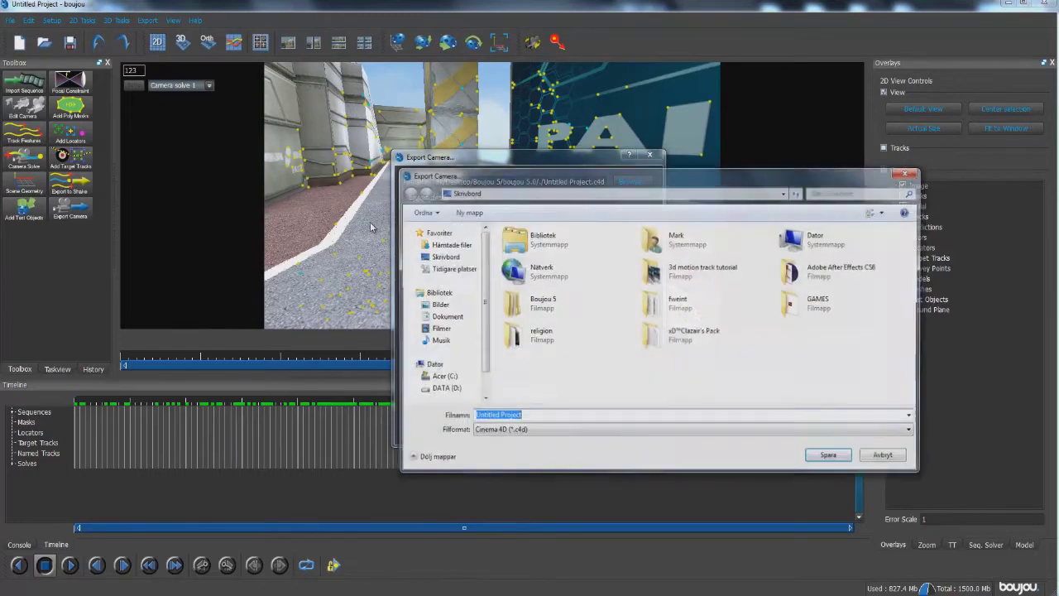
pyautogui.click(444, 258)
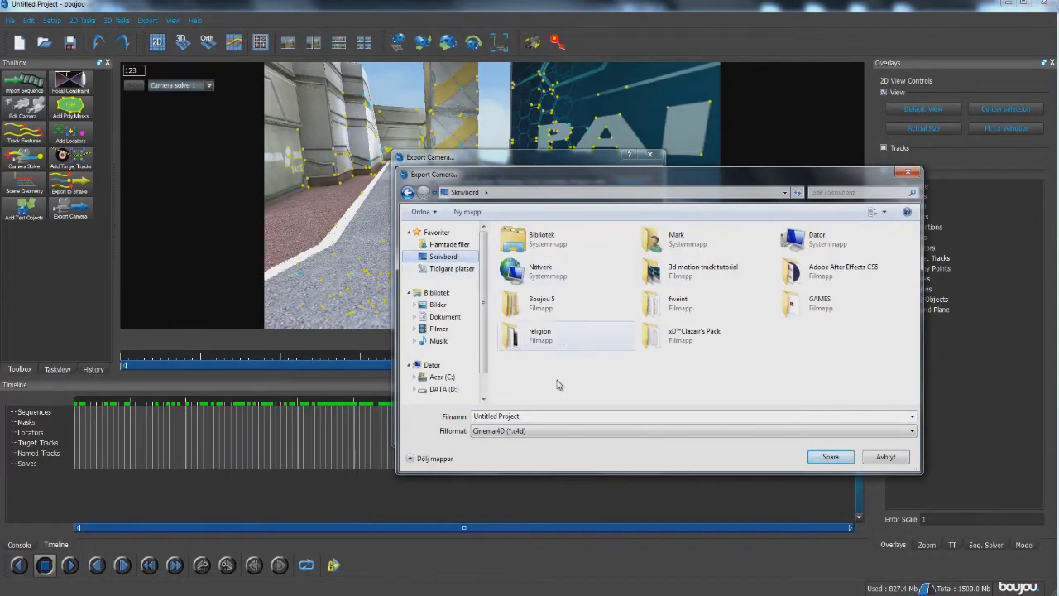
pyautogui.click(540, 418)
pyautogui.write('tutorial yay')
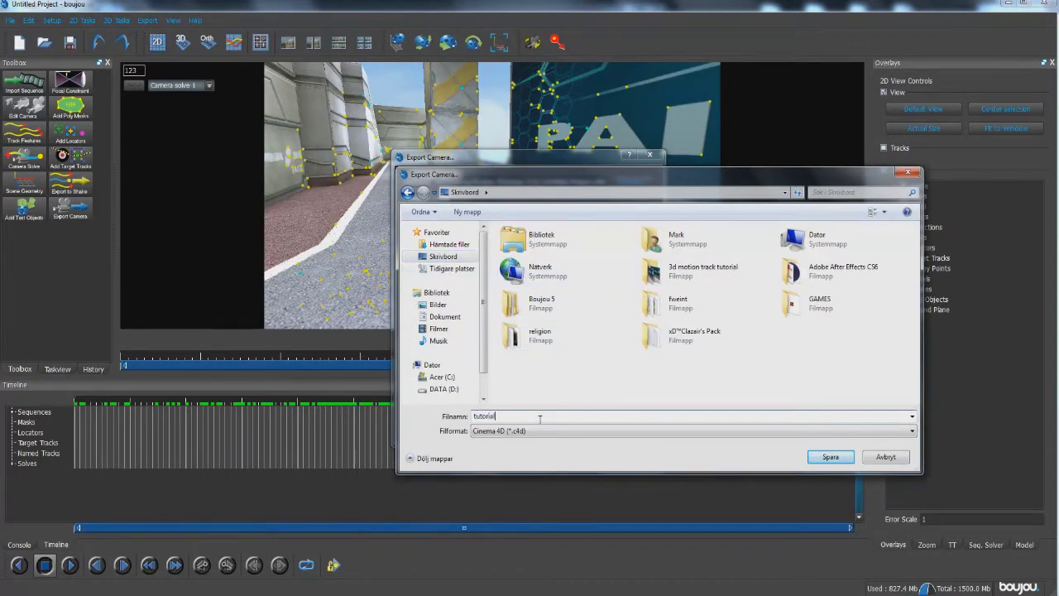
pyautogui.click(831, 457)
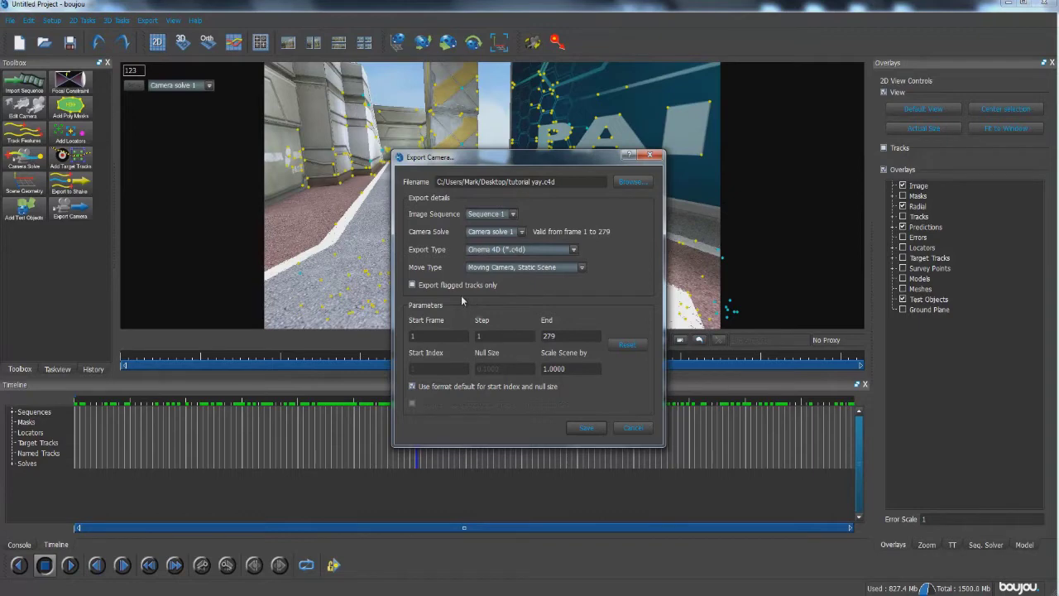
# Scale the exported scene by 100, turn off the format defaults, set the start index to 0, and save the export.
pyautogui.doubleClick(569, 369)
pyautogui.write('100')
pyautogui.click(412, 385)
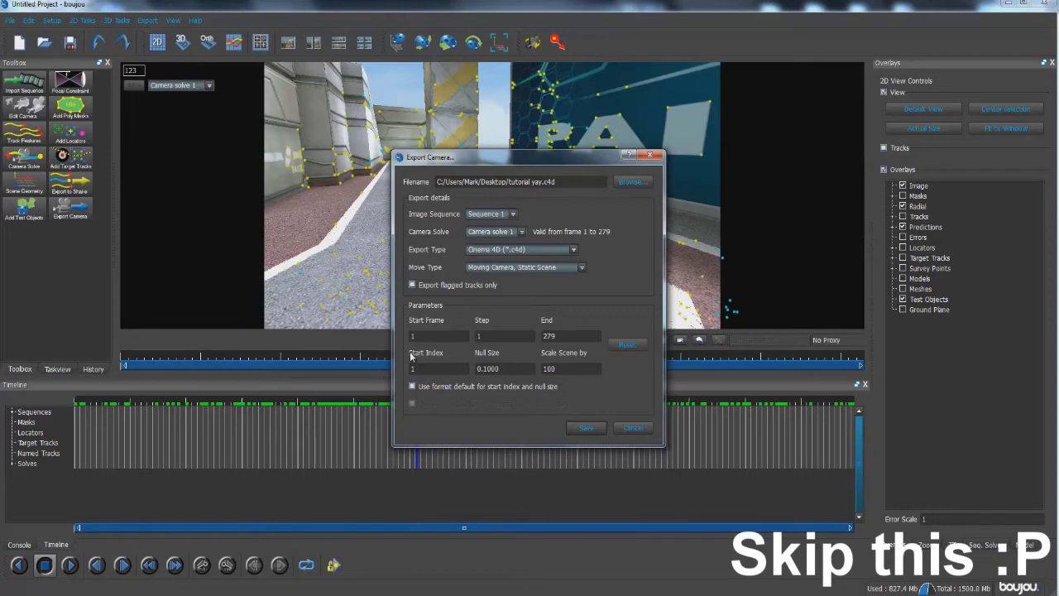
pyautogui.click(428, 369)
pyautogui.write('0')
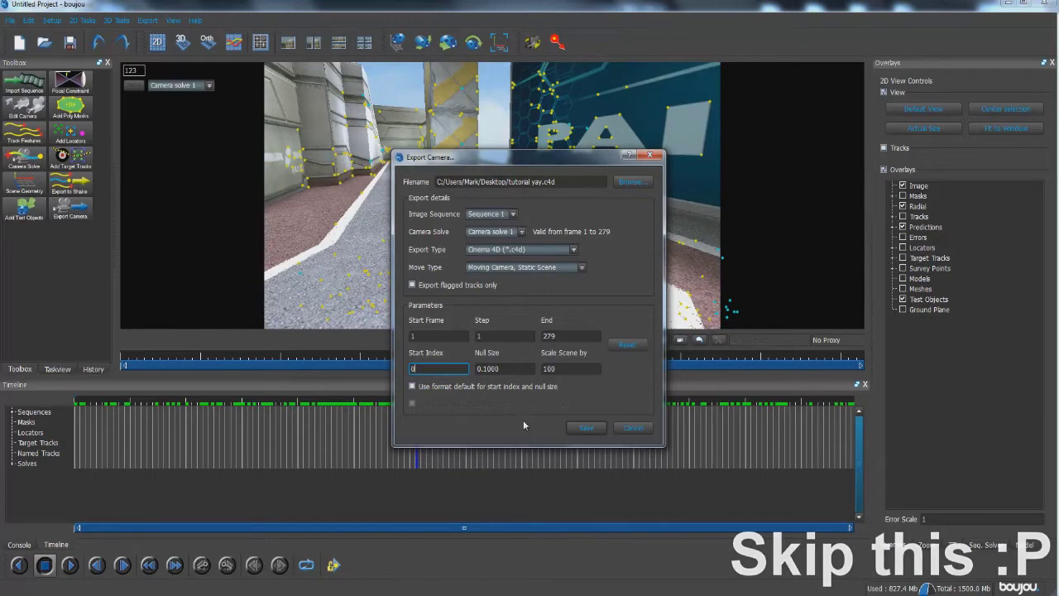
pyautogui.click(587, 429)
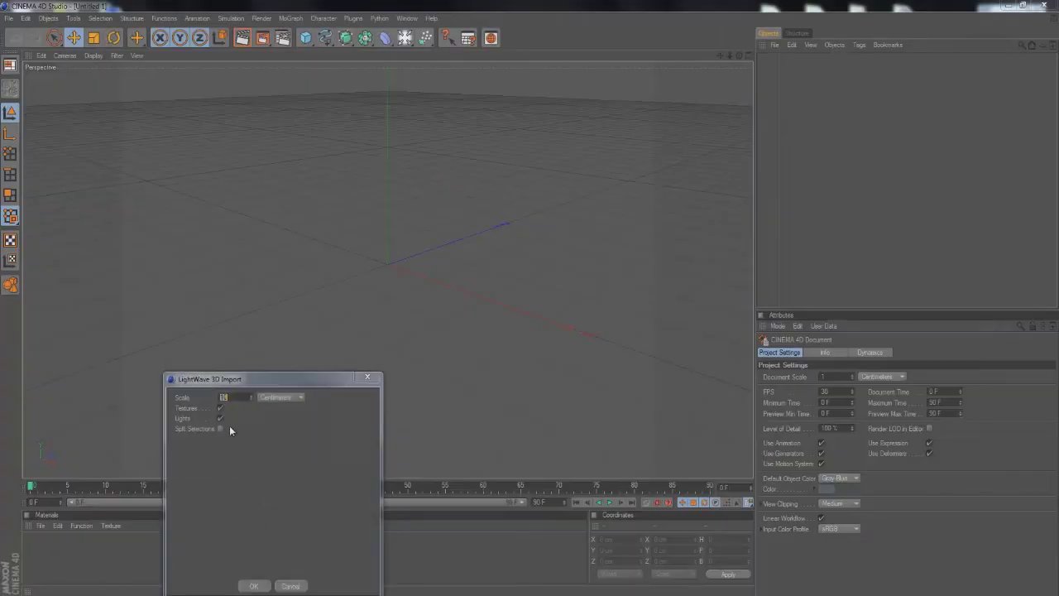
# In Cinema 4D, accept the import of the tracked scene, extend the preview range to 278 F and scrub through the camera motion.
pyautogui.click(257, 586)
pyautogui.moveTo(192, 504); pyautogui.dragTo(606, 489)
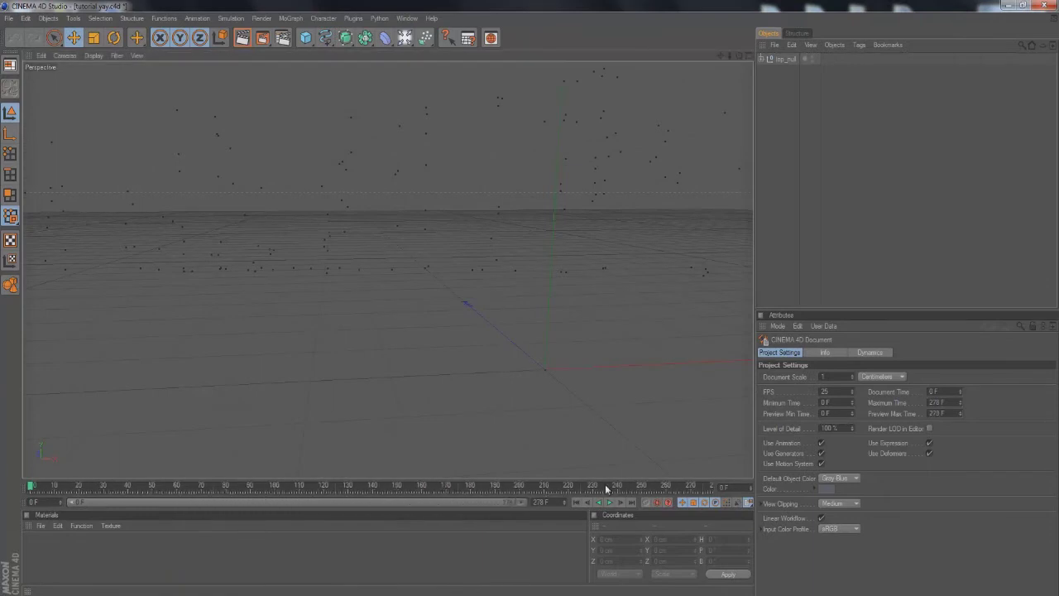
pyautogui.moveTo(32, 487); pyautogui.dragTo(397, 455)
pyautogui.moveTo(317, 461); pyautogui.dragTo(269, 479)
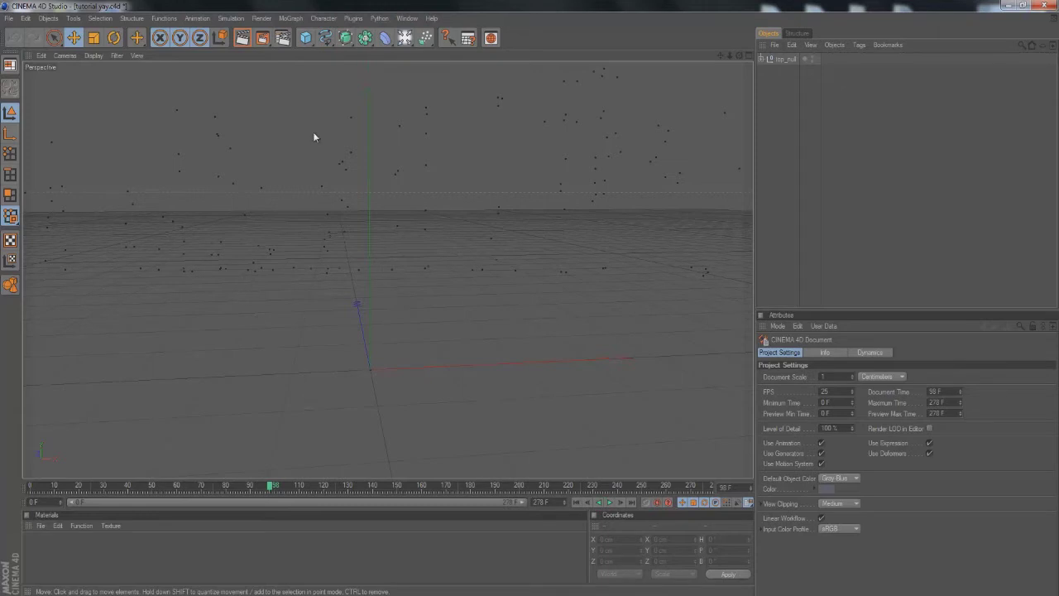
# Add a temporary cube at the origin to test the camera track along the timeline, and delete it.
pyautogui.click(306, 37)
pyautogui.moveTo(273, 486); pyautogui.dragTo(40, 490)
pyautogui.click(781, 59)
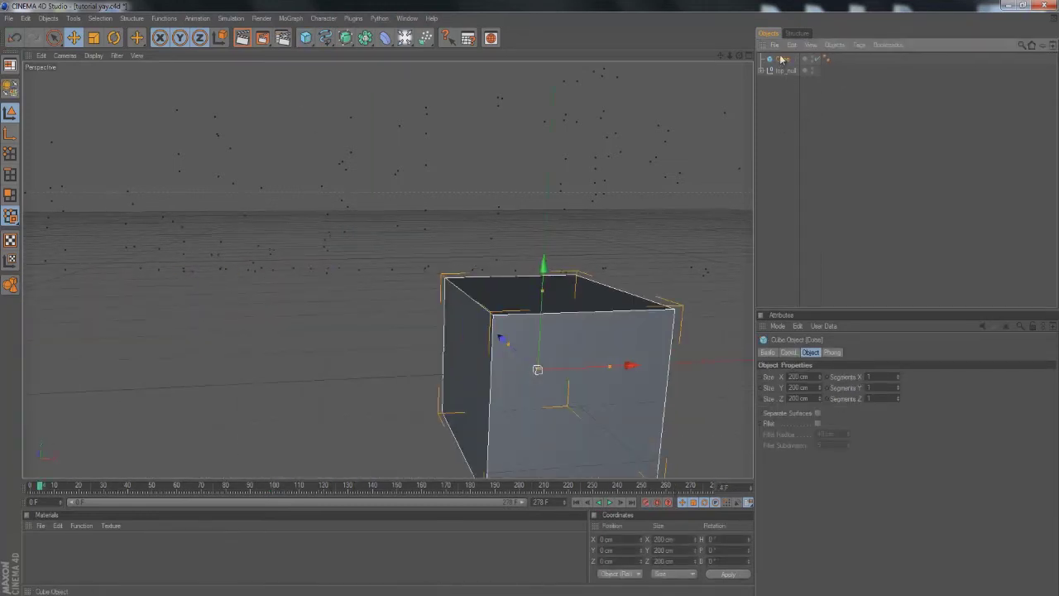
pyautogui.press('Delete')
# Create a material and load tut_000000 as its color texture without copying the image to the document location.
pyautogui.doubleClick(157, 549)
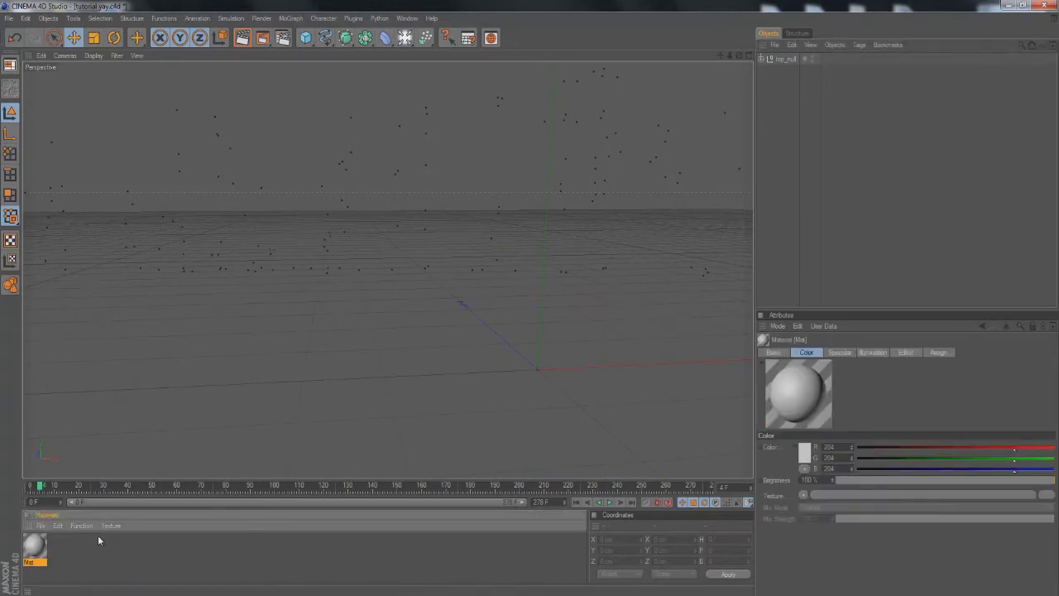
pyautogui.doubleClick(33, 546)
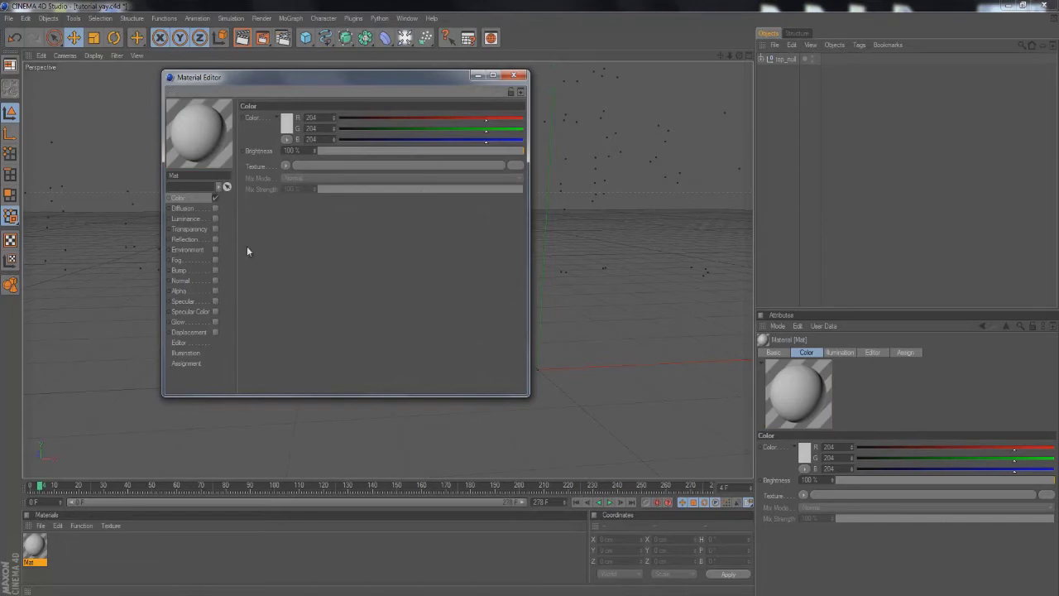
pyautogui.click(286, 165)
pyautogui.click(311, 190)
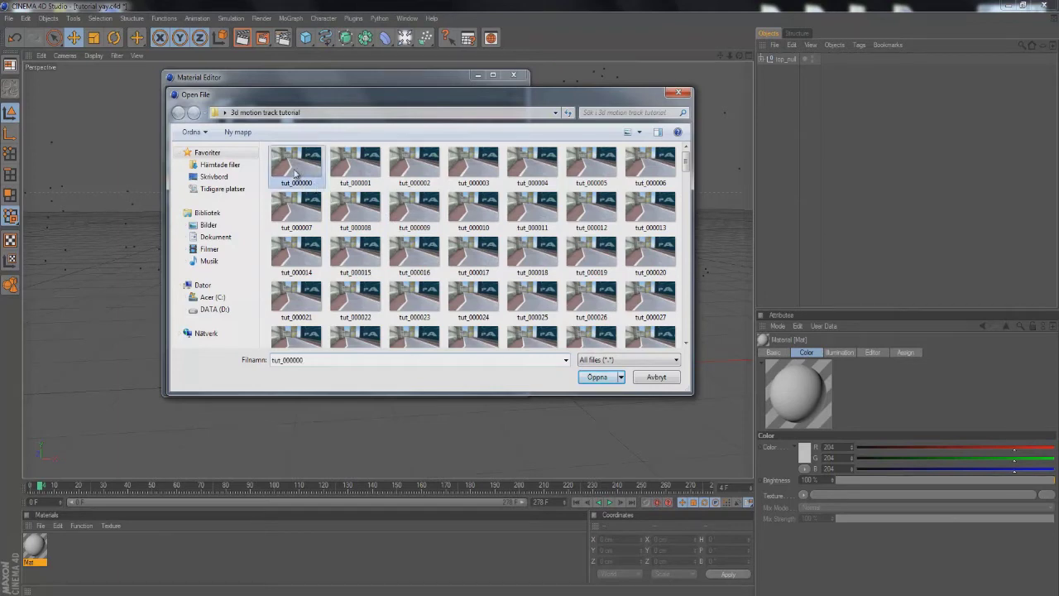
pyautogui.doubleClick(315, 187)
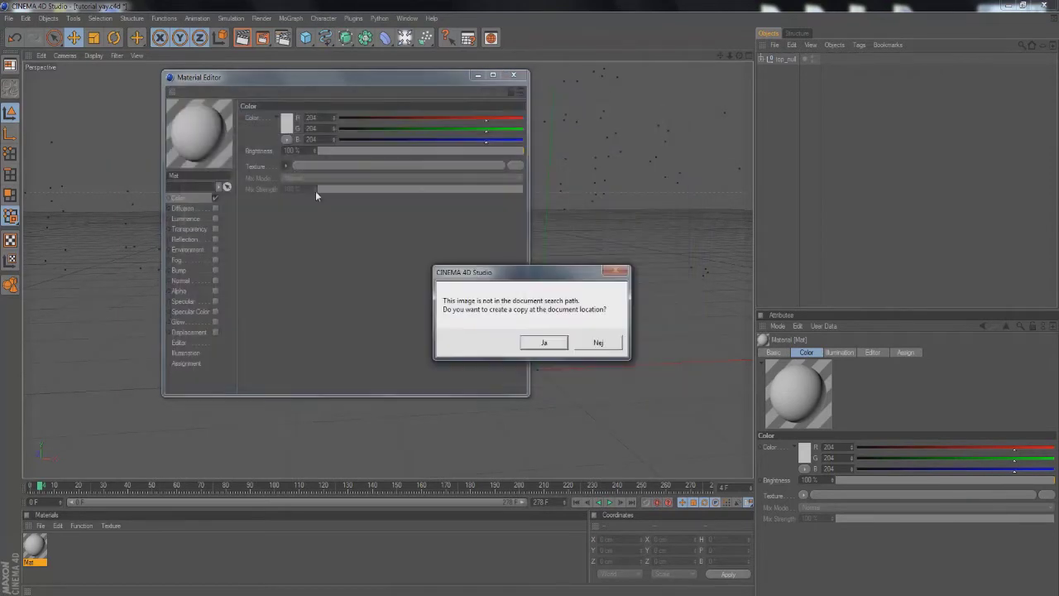
pyautogui.click(601, 343)
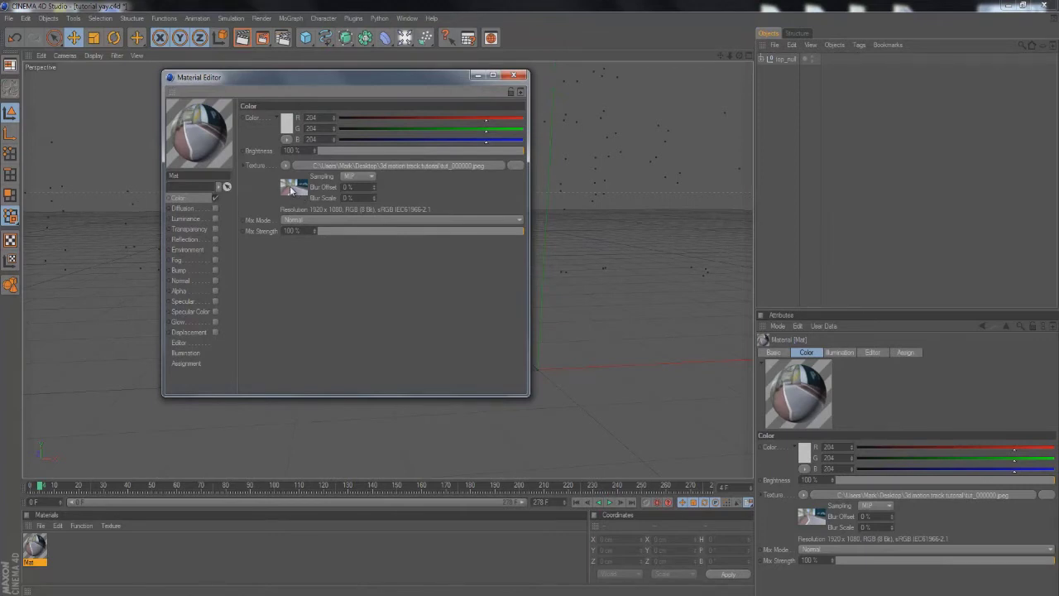
# Calculate the animation frame range of the material's image sequence texture and close the Material Editor.
pyautogui.click(290, 185)
pyautogui.click(313, 103)
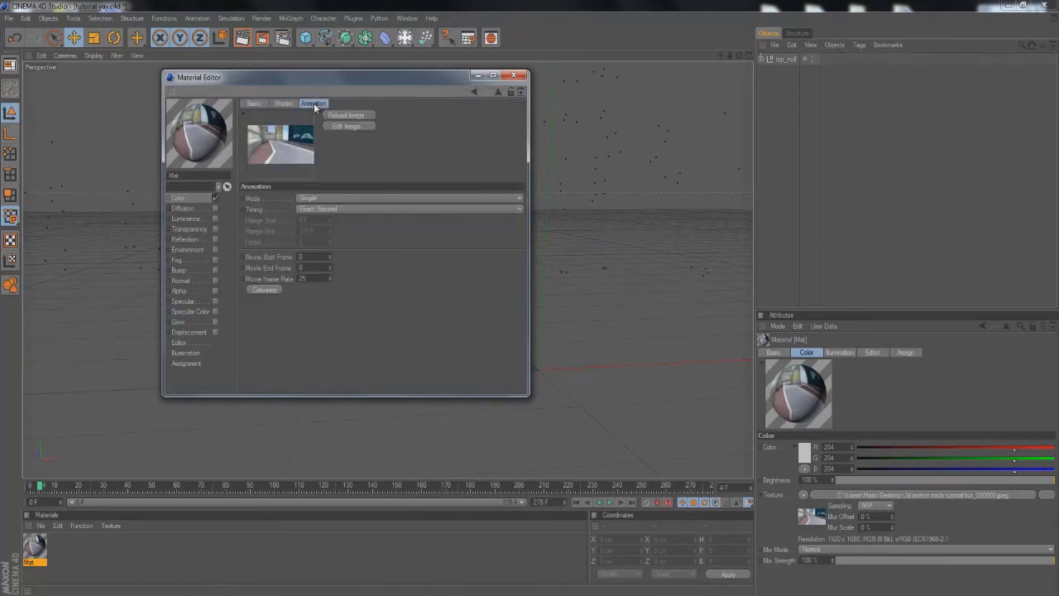
pyautogui.click(266, 289)
pyautogui.click(514, 74)
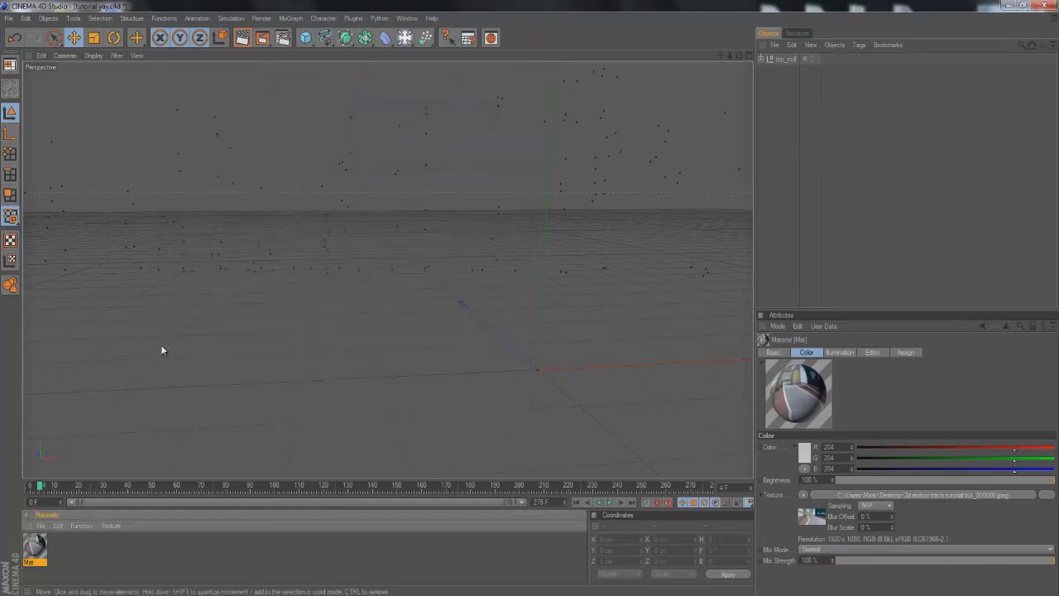
# Add a Background object with the footage material, and check it in a render preview and at frame 90.
pyautogui.click(405, 38)
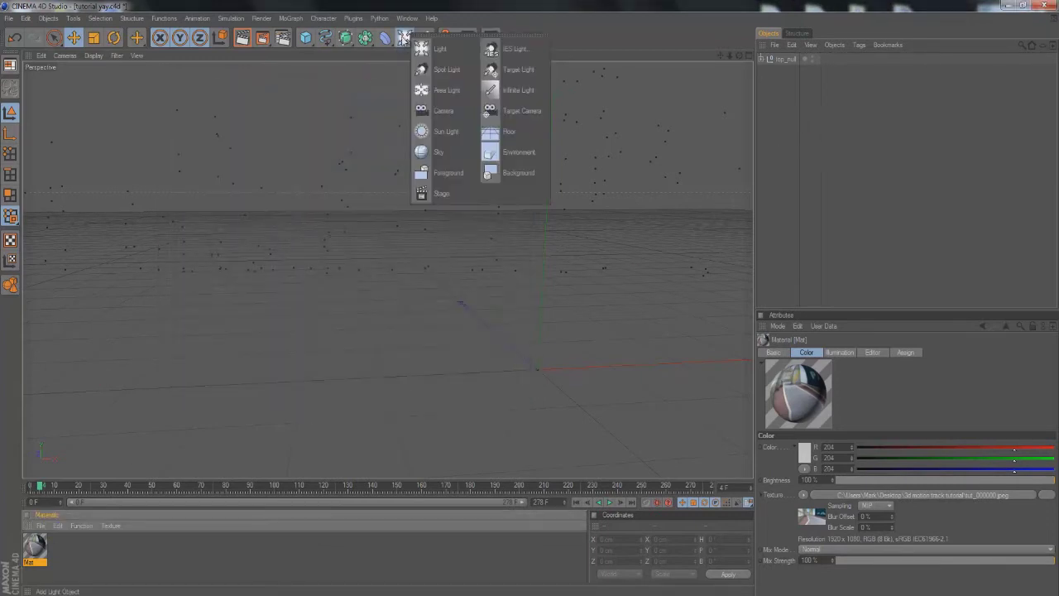
pyautogui.click(497, 172)
pyautogui.moveTo(35, 550); pyautogui.dragTo(793, 60)
pyautogui.click(242, 37)
pyautogui.moveTo(229, 479); pyautogui.dragTo(251, 490)
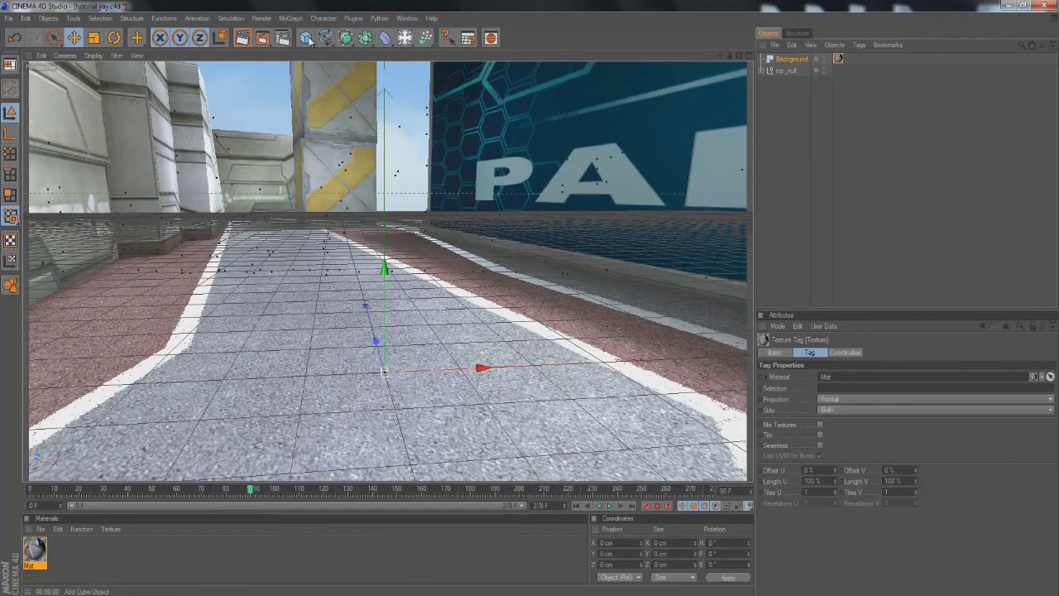
# Add a Floor object, apply the footage material to it and set the texture projection to Frontal.
pyautogui.click(404, 38)
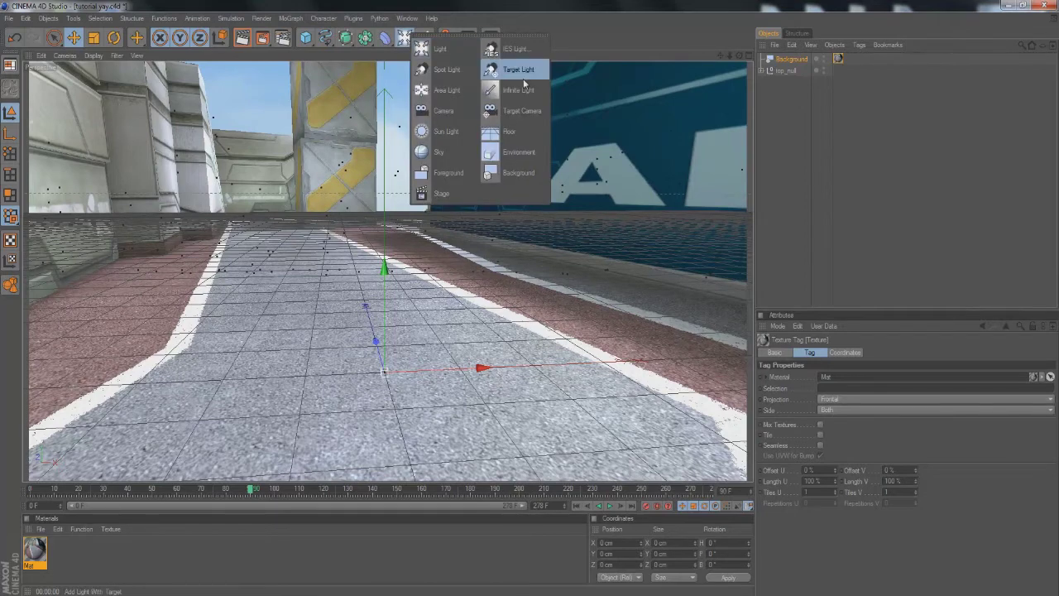
pyautogui.click(508, 131)
pyautogui.moveTo(37, 549); pyautogui.dragTo(783, 65)
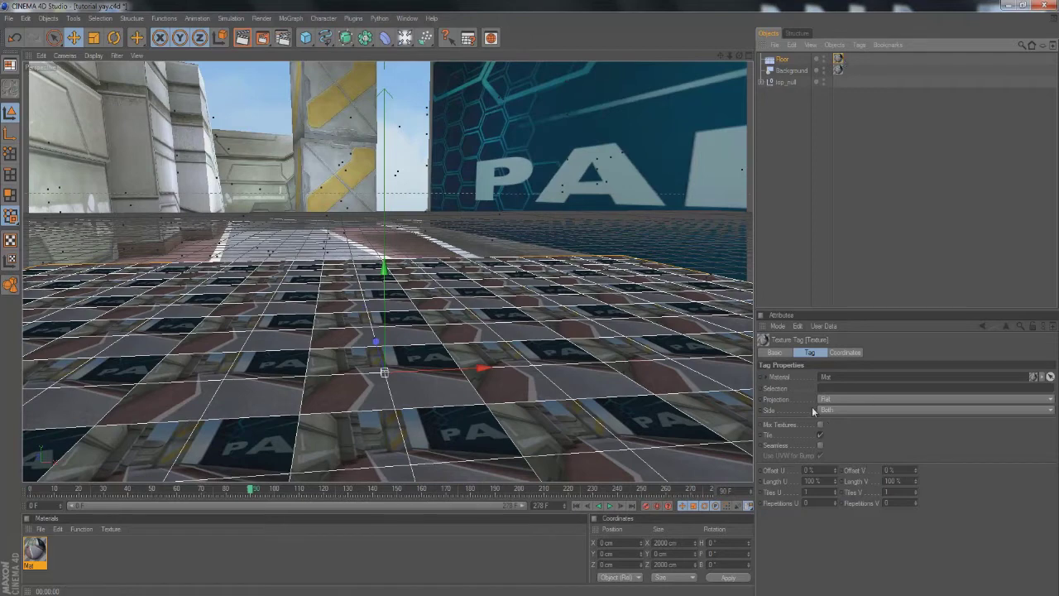
pyautogui.click(837, 403)
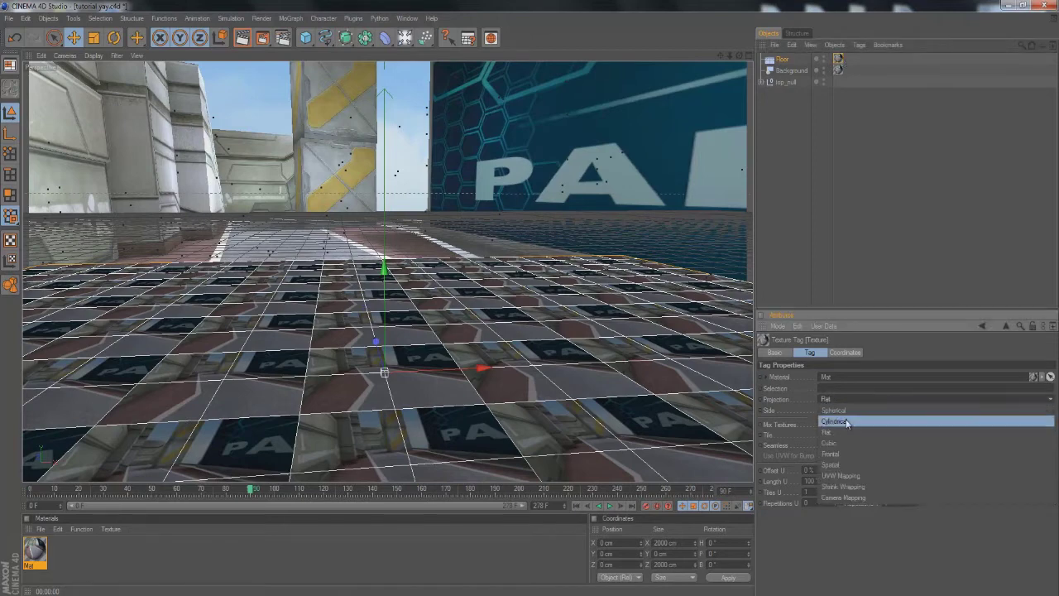
pyautogui.click(846, 453)
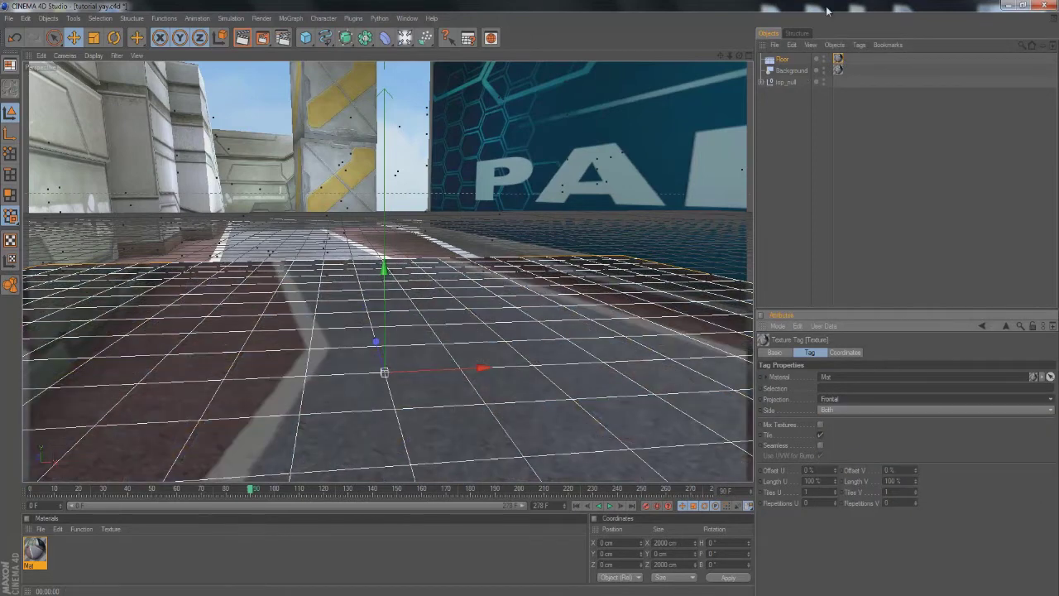
# Add a Compositing tag to the floor with Self Shadowing off and Compositing Background on, and render the view to check the blend.
pyautogui.click(783, 60)
pyautogui.rightClick(783, 62)
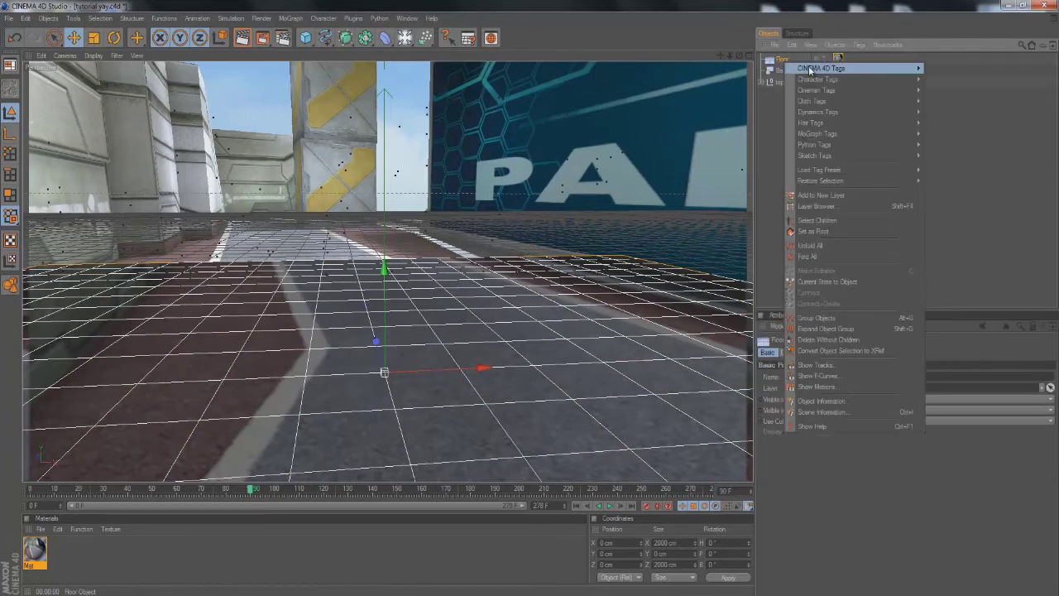
pyautogui.moveTo(810, 70)
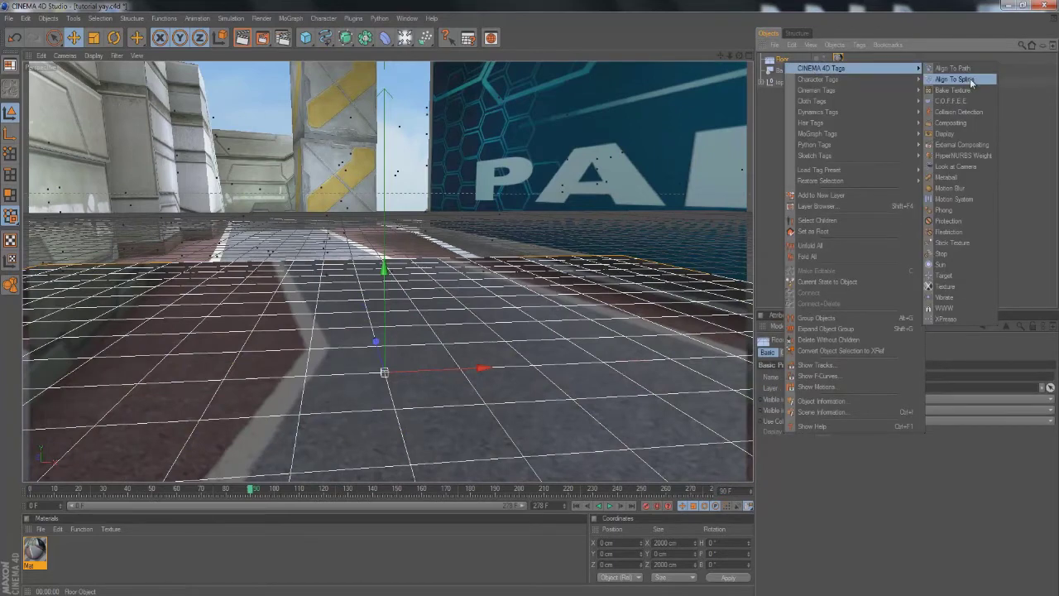
pyautogui.click(953, 123)
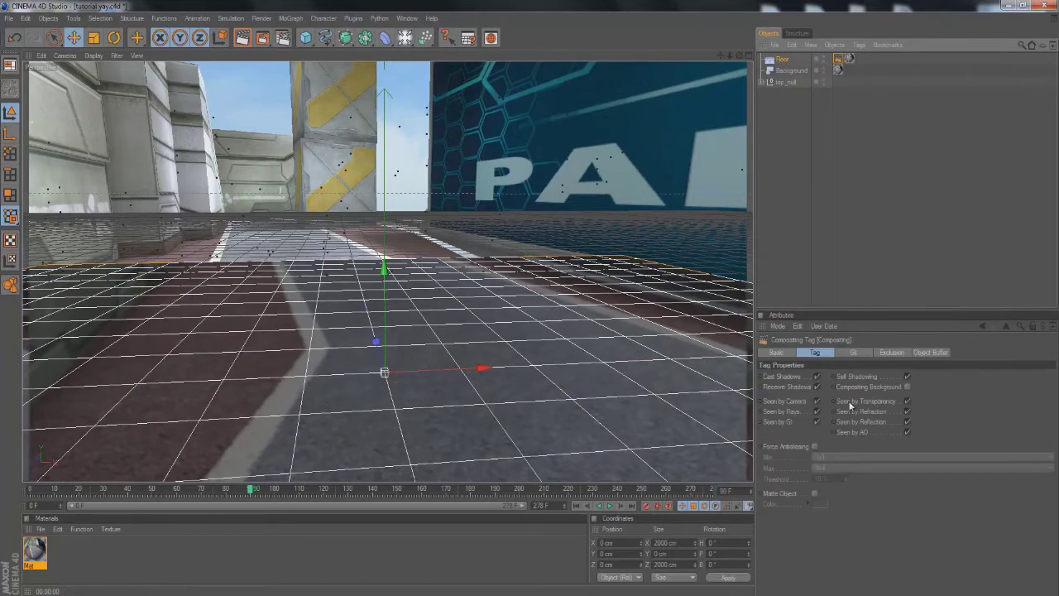
pyautogui.click(907, 377)
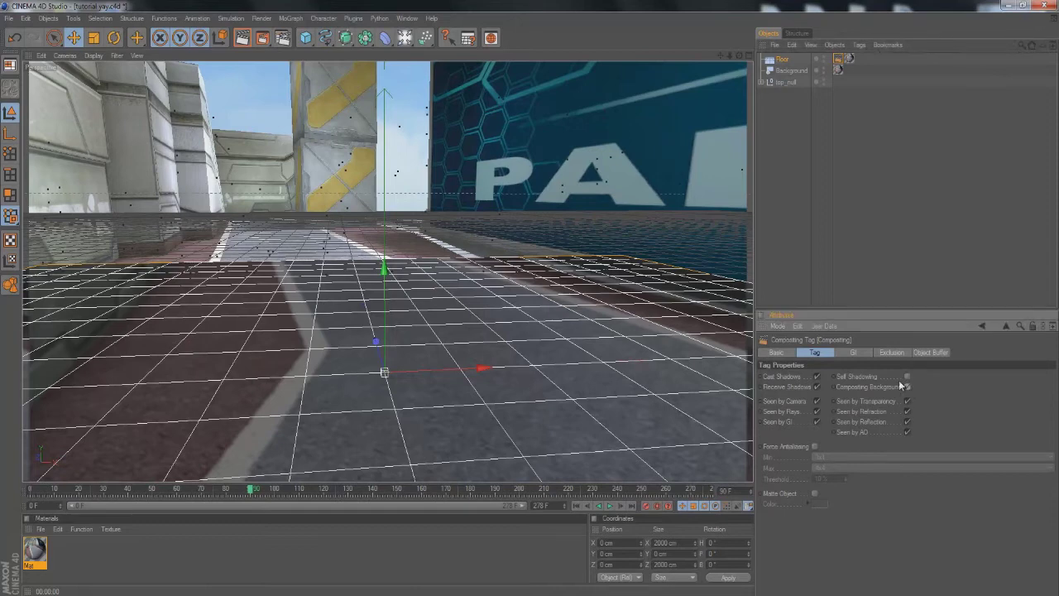
pyautogui.click(242, 38)
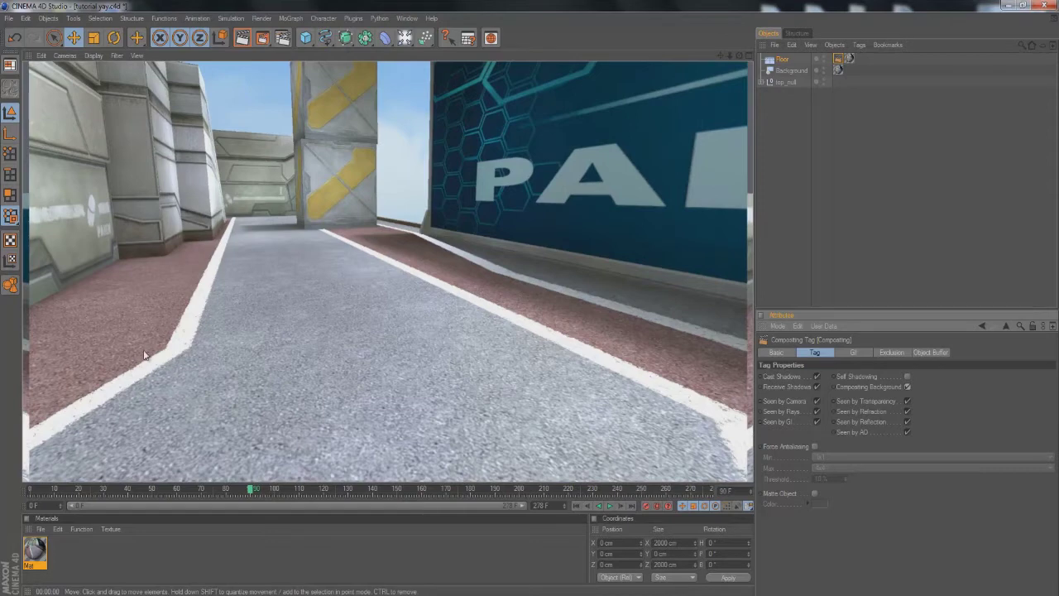
# Add a MoText object and replace its default text with wording that starts with "tutorial".
pyautogui.click(290, 17)
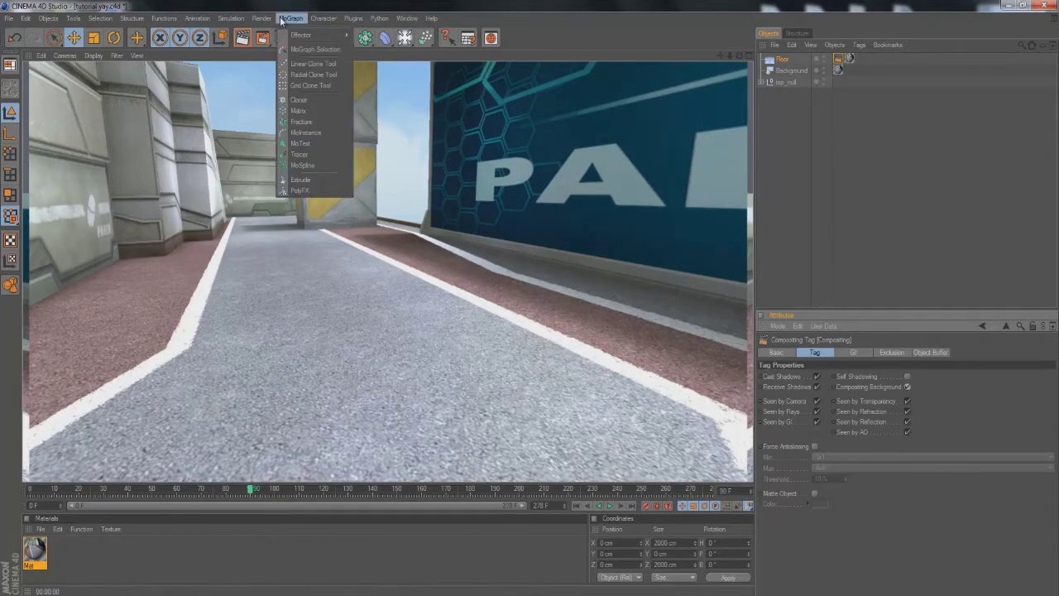
pyautogui.click(300, 143)
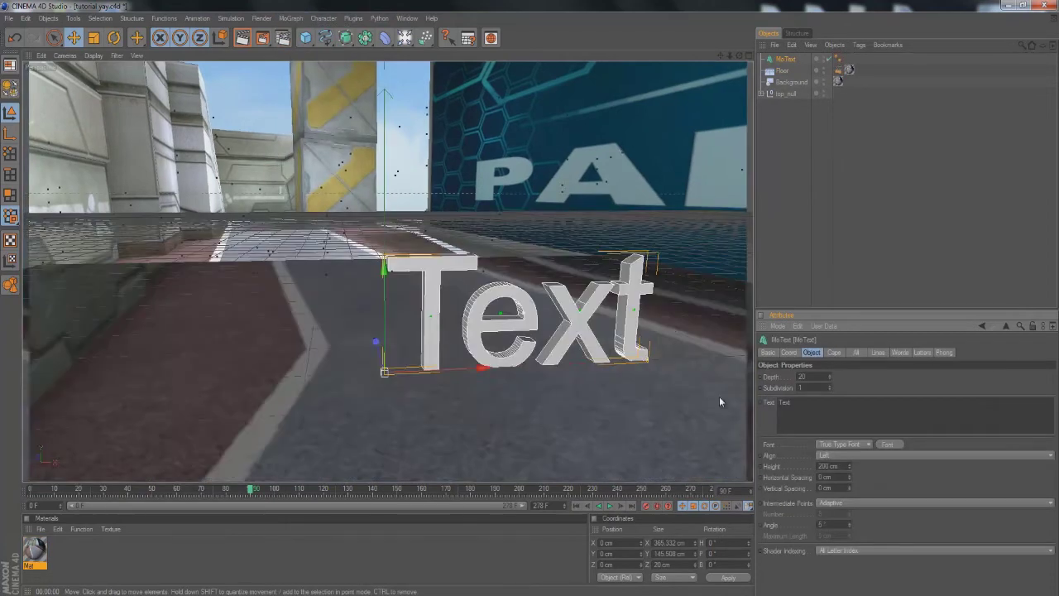
pyautogui.write('tutori')
pyautogui.press('BackSpace')
pyautogui.press('BackSpace')
pyautogui.press('BackSpace')
pyautogui.press('BackSpace')
pyautogui.press('BackSpace')
pyautogui.press('BackSpace')
pyautogui.write('tutorial lucki')
pyautogui.press('BackSpace')
pyautogui.press('BackSpace')
pyautogui.press('BackSpace')
pyautogui.write('yeah')
# Increase the MoText's extrusion depth and set both its start and end caps to Fillet Cap.
pyautogui.moveTo(830, 375); pyautogui.dragTo(830, 371)
pyautogui.click(835, 353)
pyautogui.click(840, 377)
pyautogui.click(825, 413)
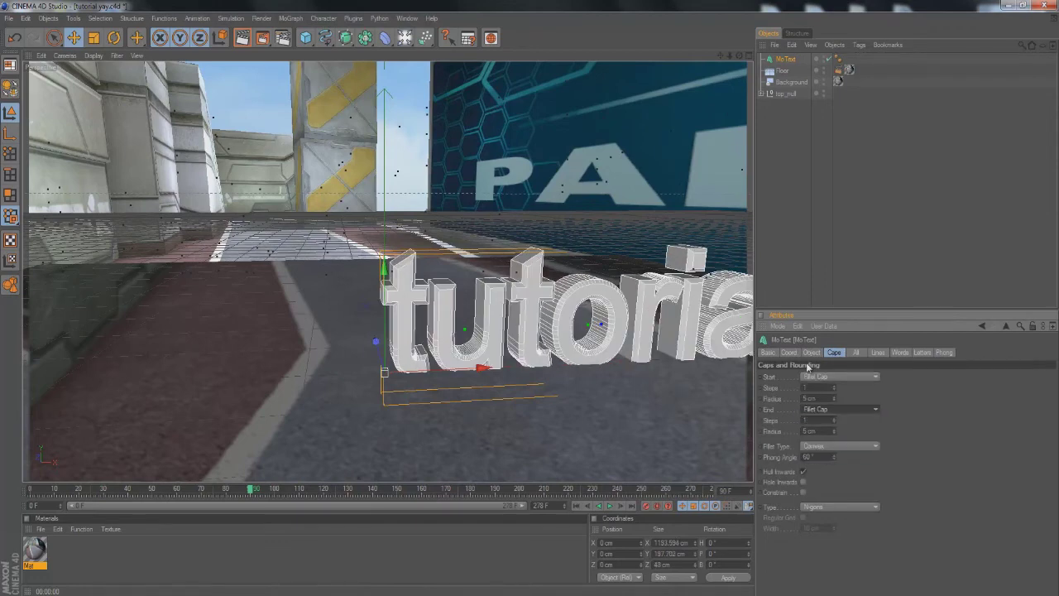
# Set the MoText's height to 111 cm, its alignment to Middle and its depth to 52.
pyautogui.click(811, 353)
pyautogui.moveTo(849, 466); pyautogui.dragTo(854, 457)
pyautogui.click(861, 456)
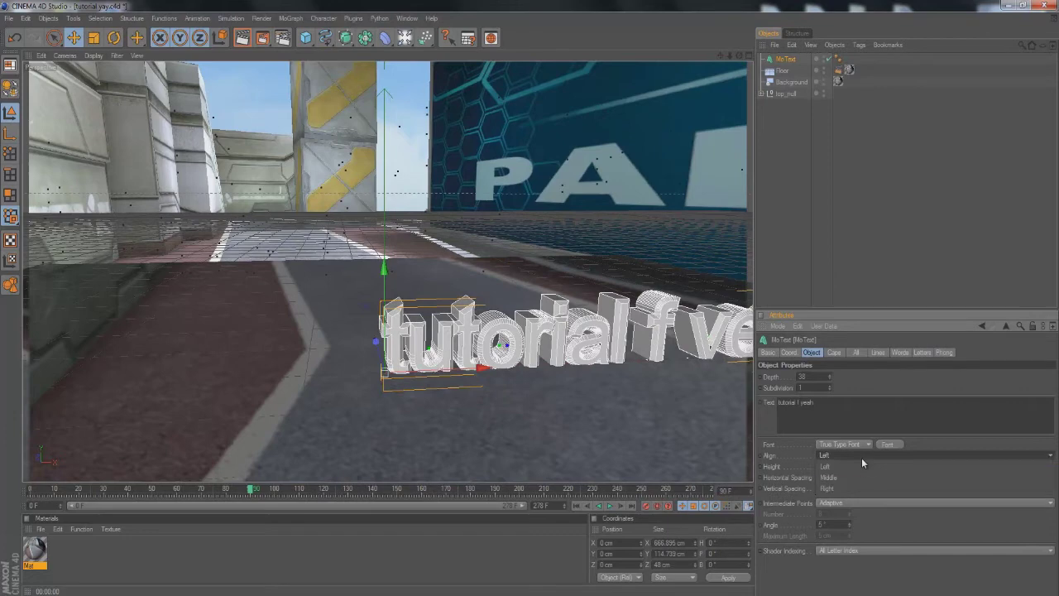
pyautogui.click(861, 471)
pyautogui.moveTo(830, 383); pyautogui.dragTo(830, 385)
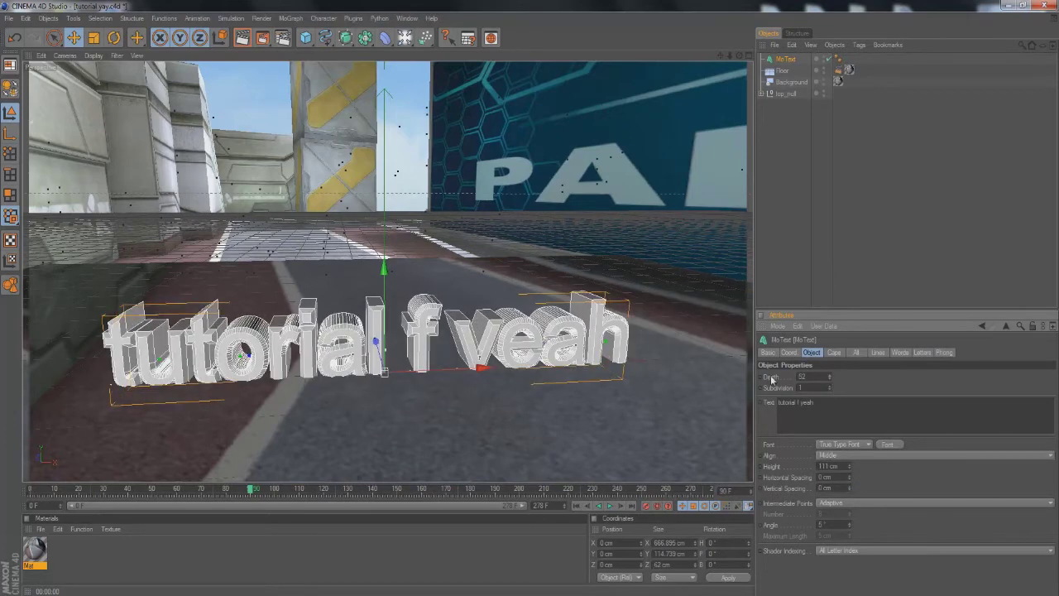
# Move the MoText to about X 88 cm, Y 5.6 cm, Z 182 cm and render the view.
pyautogui.moveTo(379, 347); pyautogui.dragTo(342, 329)
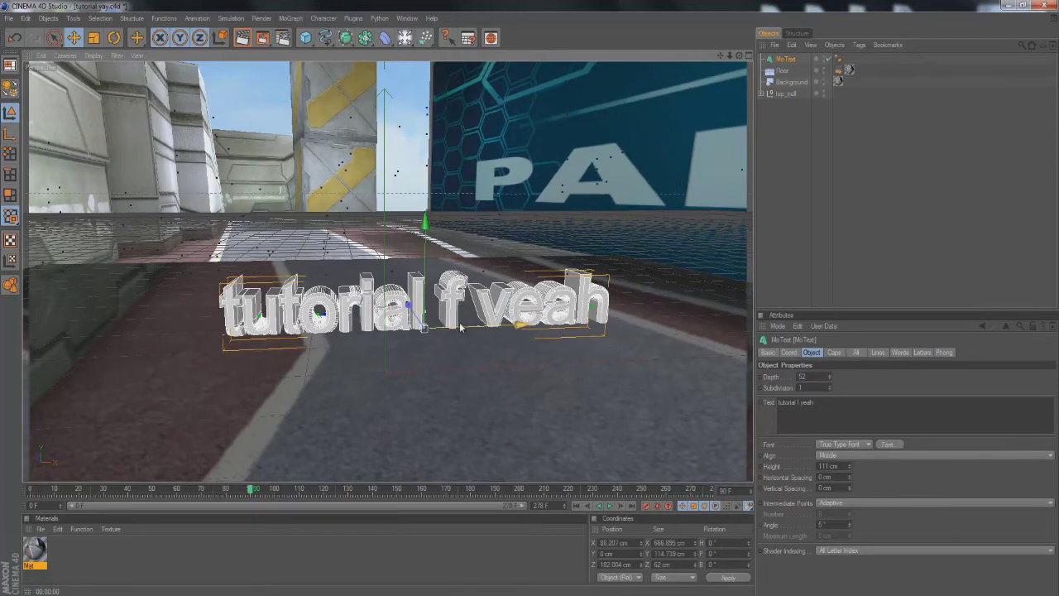
pyautogui.moveTo(419, 258); pyautogui.dragTo(419, 251)
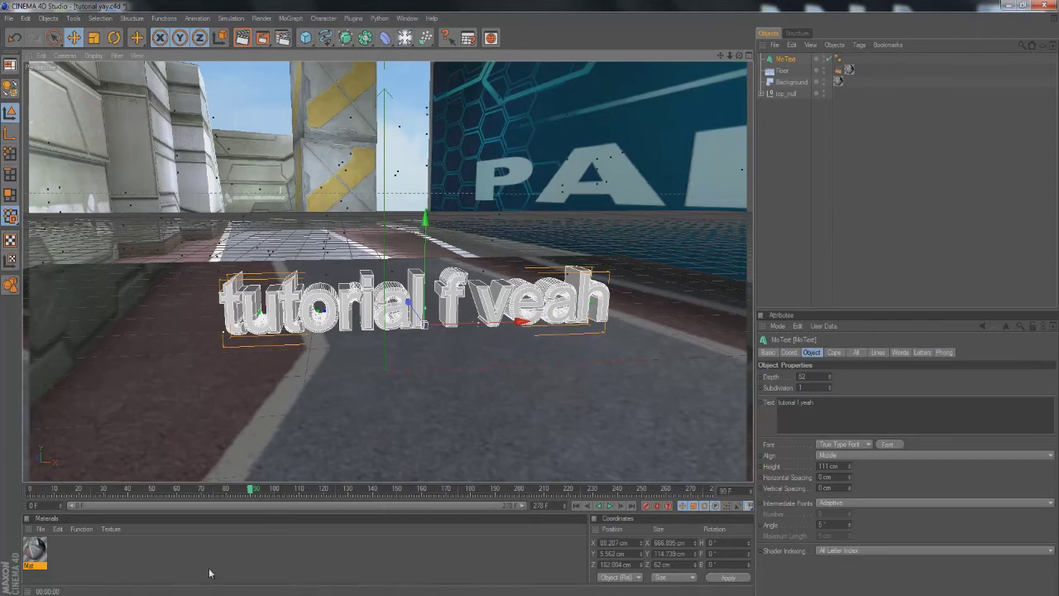
pyautogui.hotkey('ctrl', 'r')
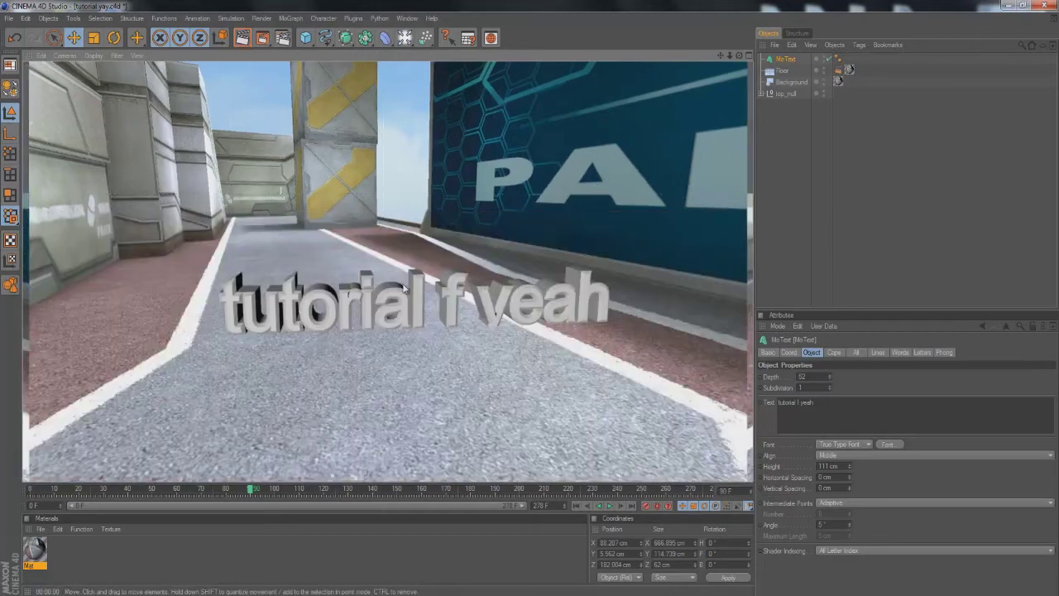
# Check the text's placement in a render at frame 258 and return to frame 66.
pyautogui.moveTo(250, 496); pyautogui.dragTo(663, 492)
pyautogui.click(243, 38)
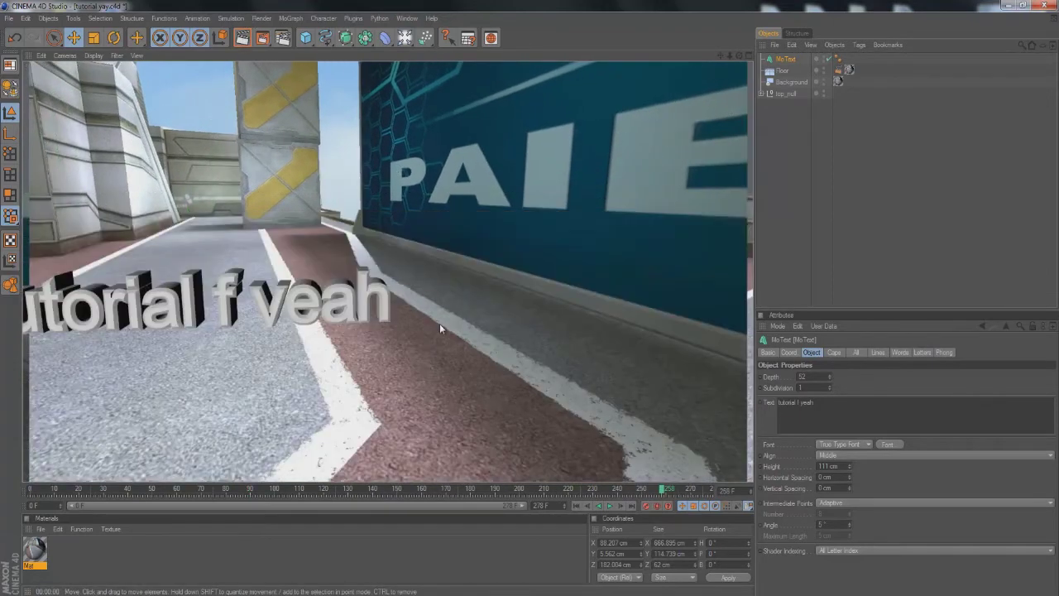
pyautogui.moveTo(442, 491); pyautogui.dragTo(193, 490)
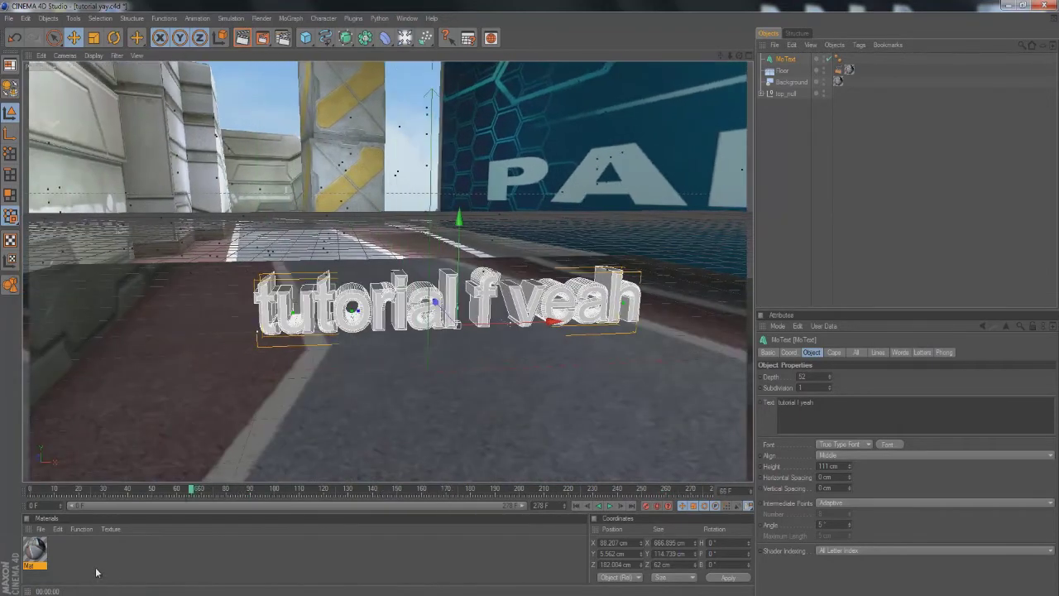
# Create a new material with Specular disabled and its colour set to pure red (R 255, G 0, B 0).
pyautogui.doubleClick(156, 550)
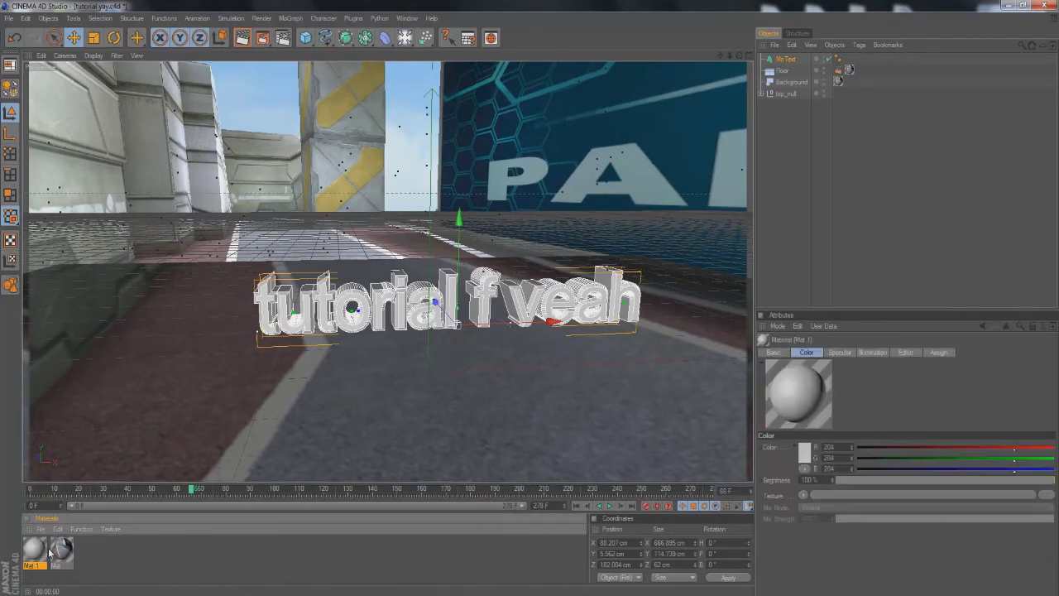
pyautogui.doubleClick(34, 548)
pyautogui.click(216, 301)
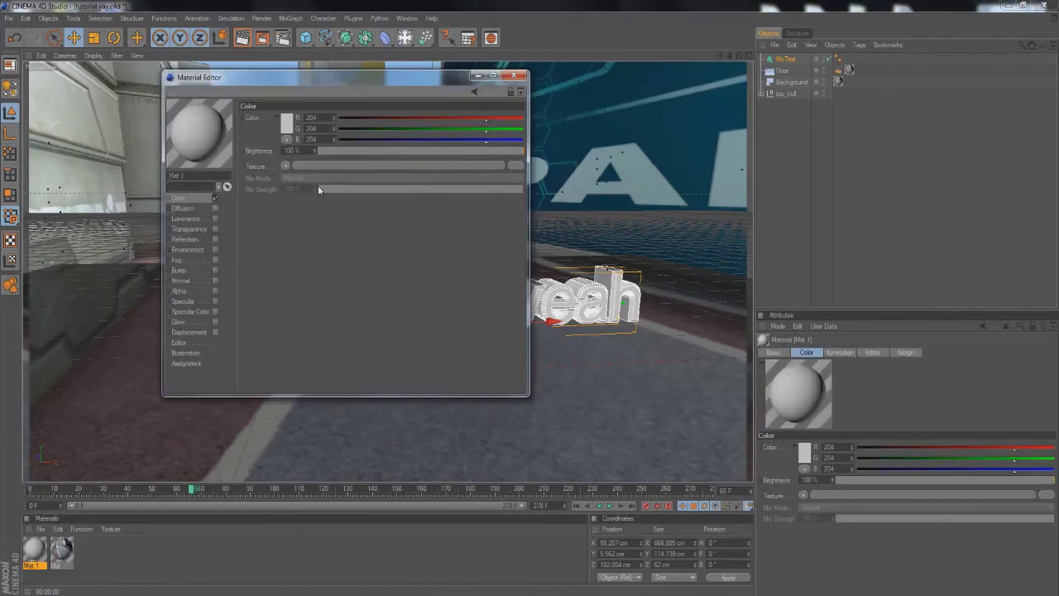
pyautogui.moveTo(431, 129); pyautogui.dragTo(334, 140)
pyautogui.moveTo(486, 119); pyautogui.dragTo(546, 120)
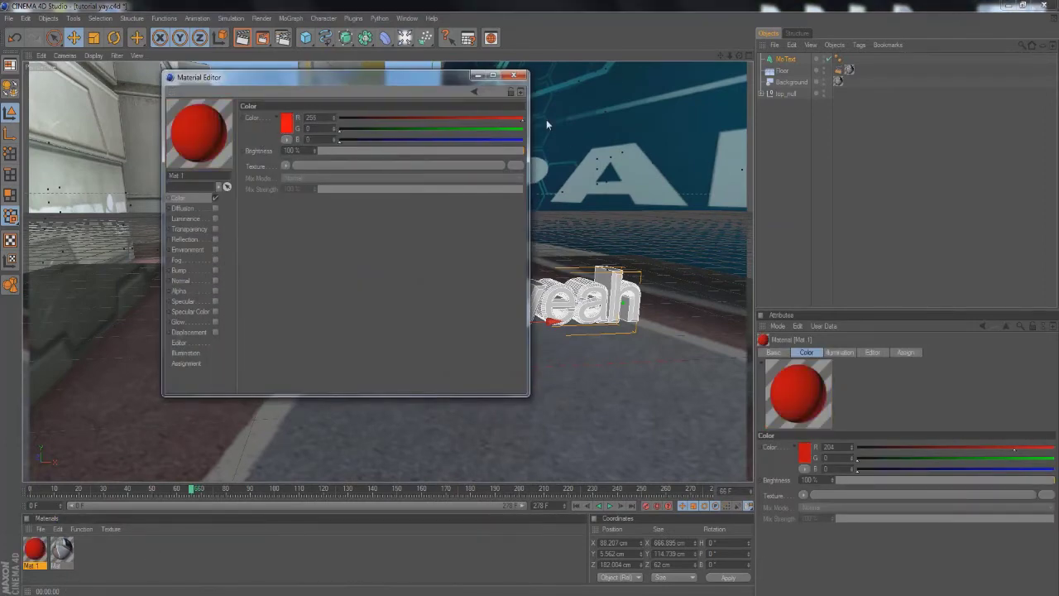
# Enable Reflection on the red material with a Fresnel texture.
pyautogui.click(216, 240)
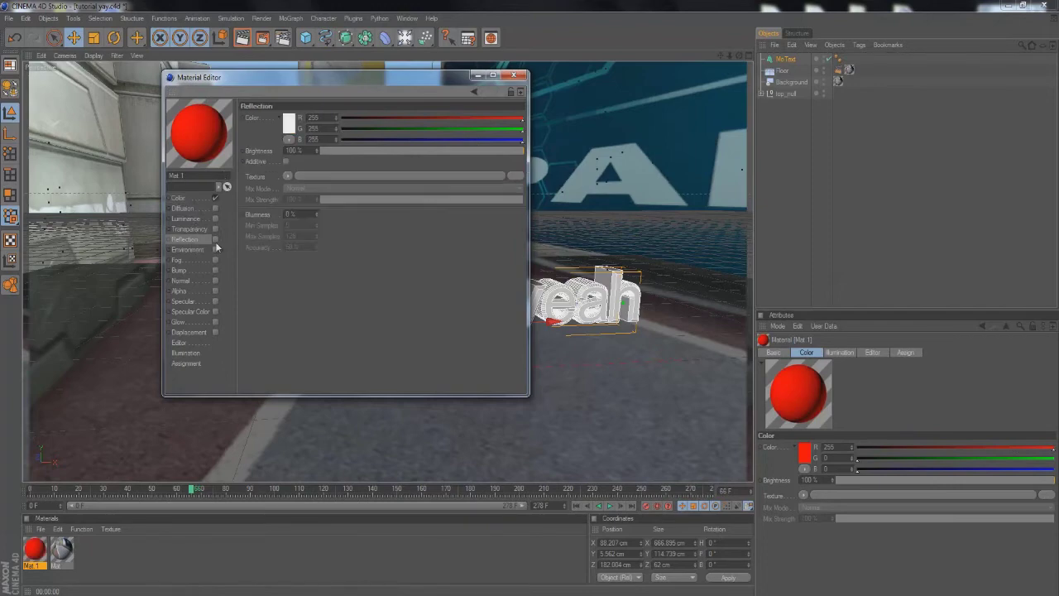
pyautogui.click(284, 175)
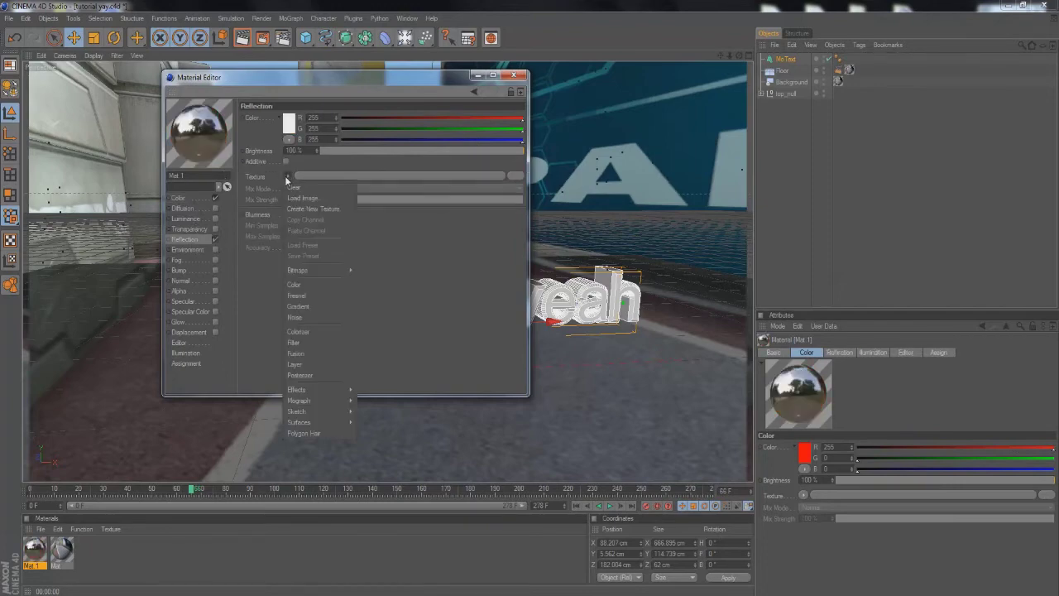
pyautogui.click(311, 295)
# Lower the red material's colour brightness to 62% and apply the material to the MoText.
pyautogui.click(199, 197)
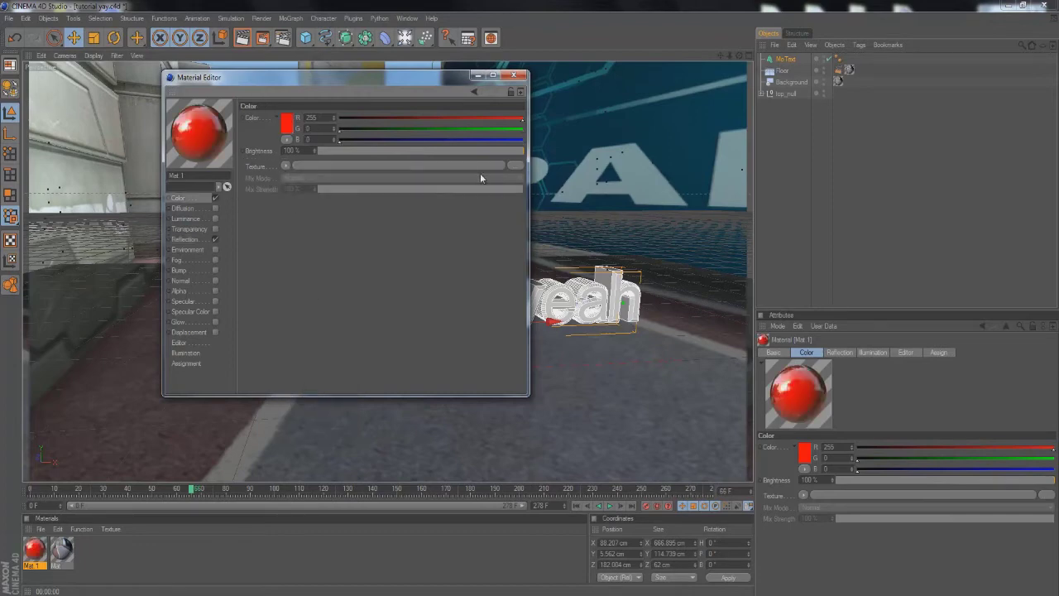
pyautogui.click(444, 151)
pyautogui.click(514, 75)
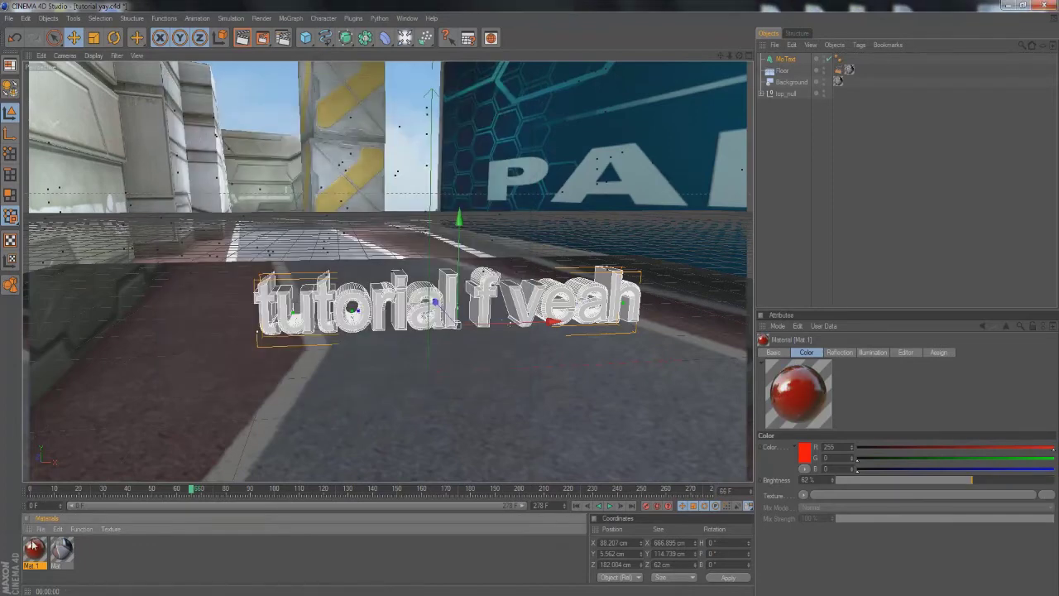
pyautogui.moveTo(740, 117); pyautogui.dragTo(803, 63)
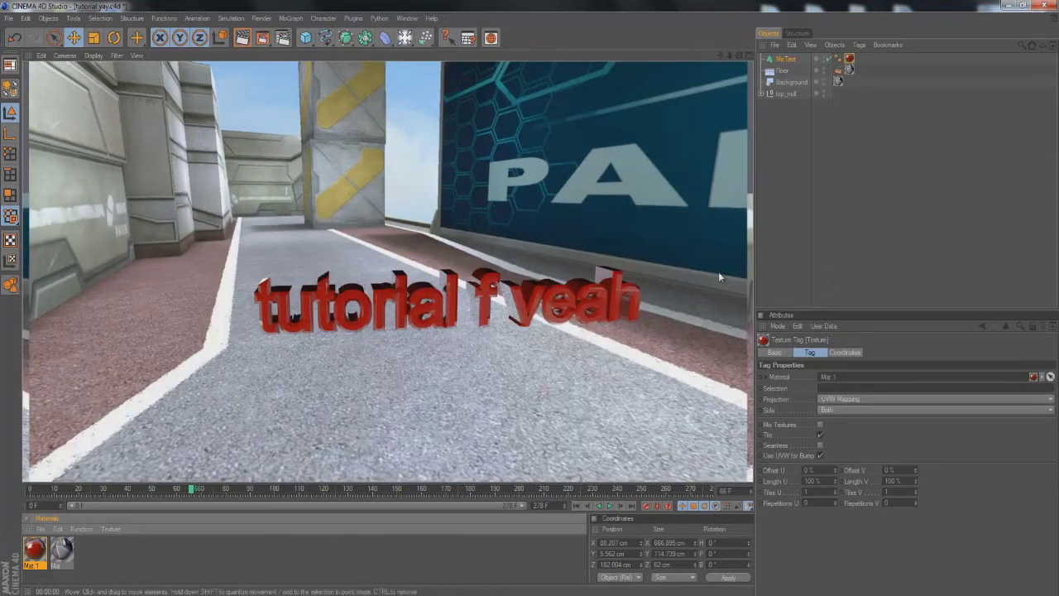
# Replace the MoText's wording with "TUTORIAL F YEAH", set its height to 97 cm and render the view.
pyautogui.click(783, 62)
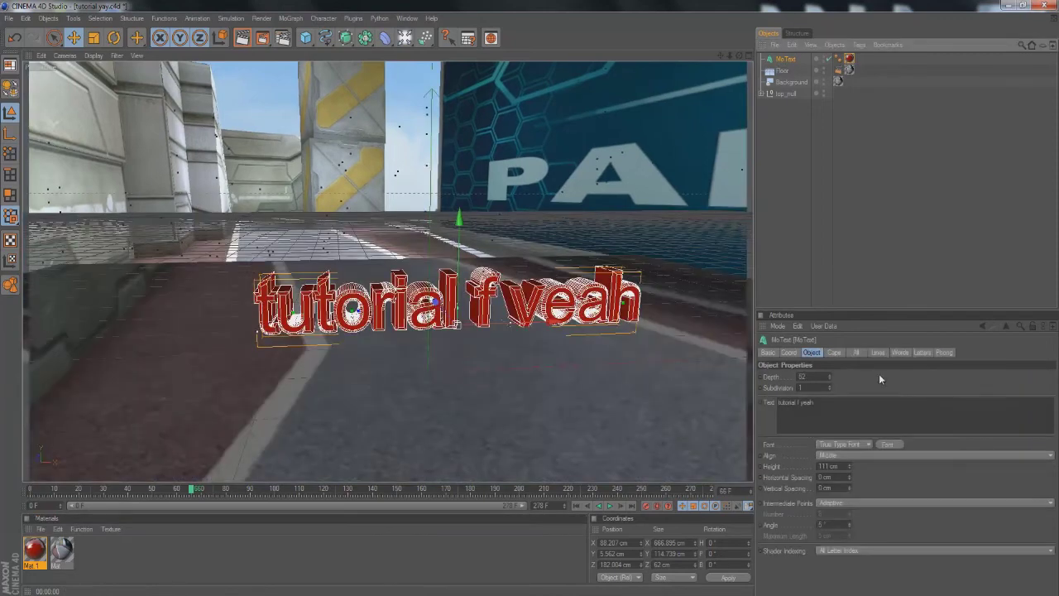
pyautogui.moveTo(850, 403); pyautogui.dragTo(517, 339)
pyautogui.write('t')
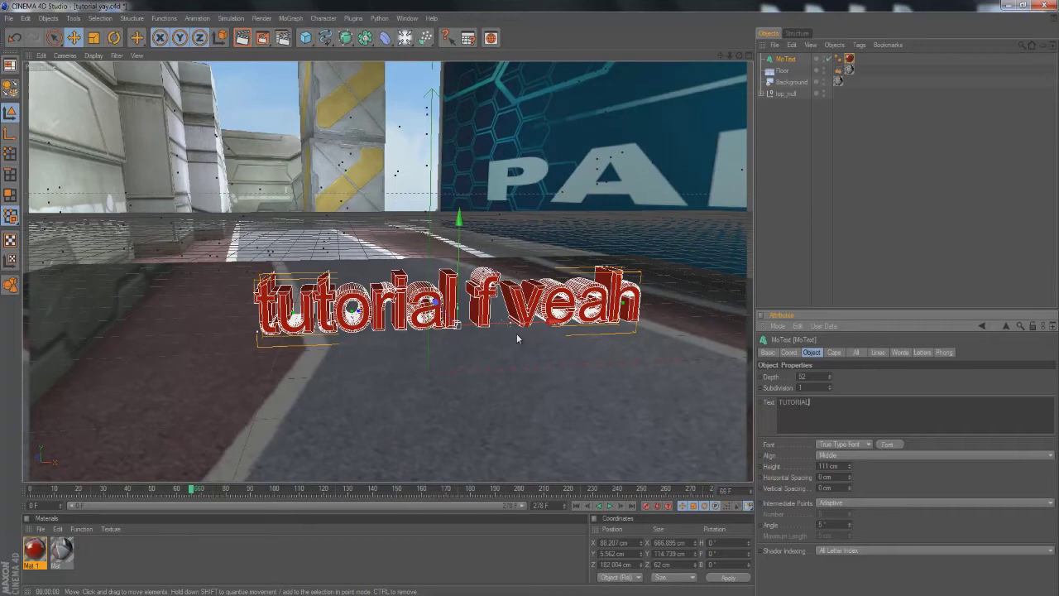
pyautogui.write('UTORIAL F YEAH')
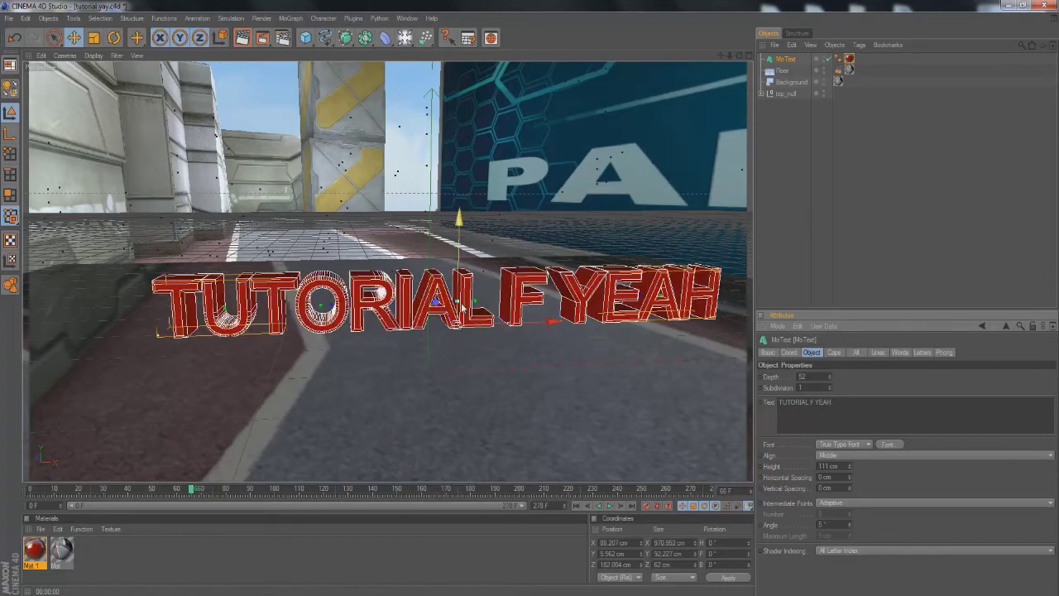
pyautogui.moveTo(851, 469); pyautogui.dragTo(850, 470)
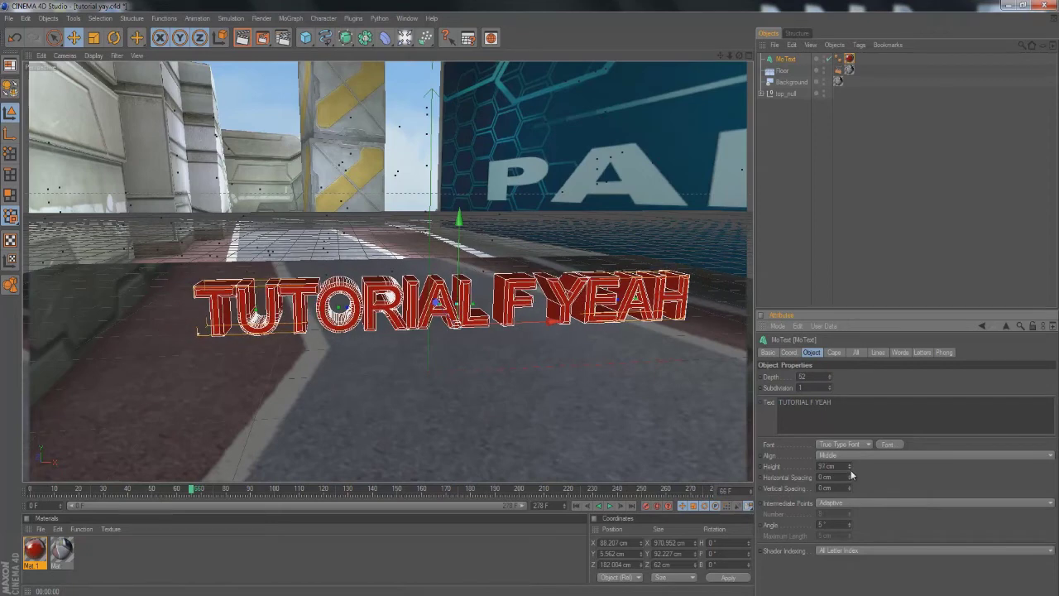
pyautogui.click(242, 39)
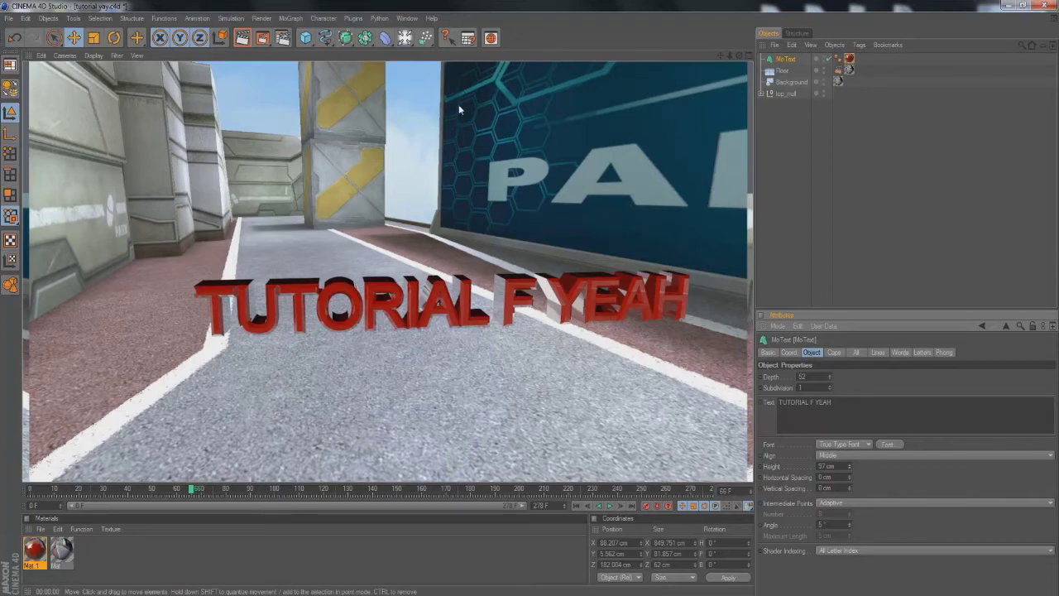
# Add a Light above the text at about X 213 cm, Y 180 cm, rendering the view to check the lighting.
pyautogui.click(406, 39)
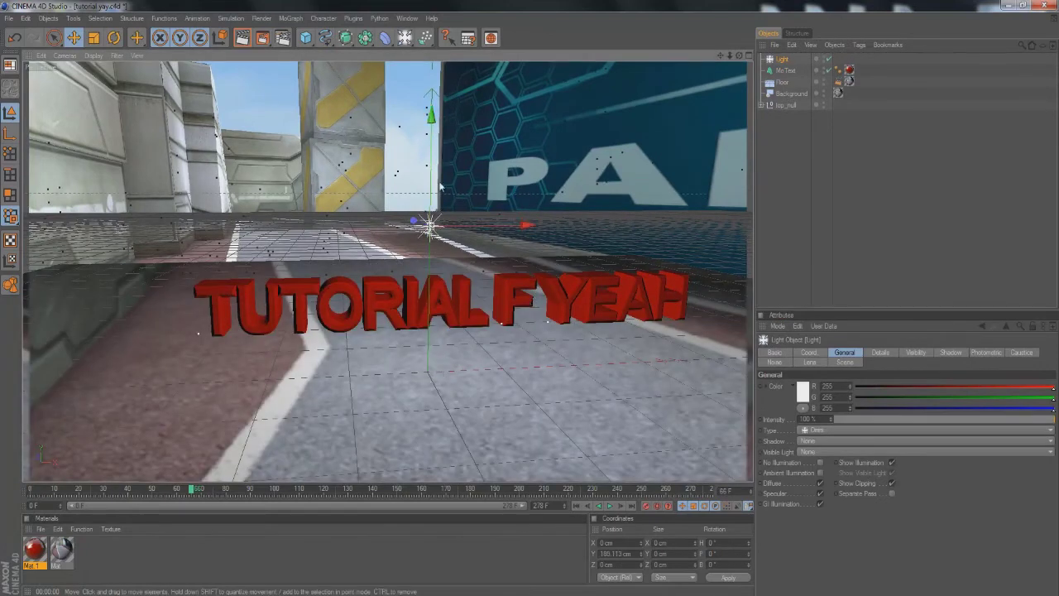
pyautogui.click(243, 39)
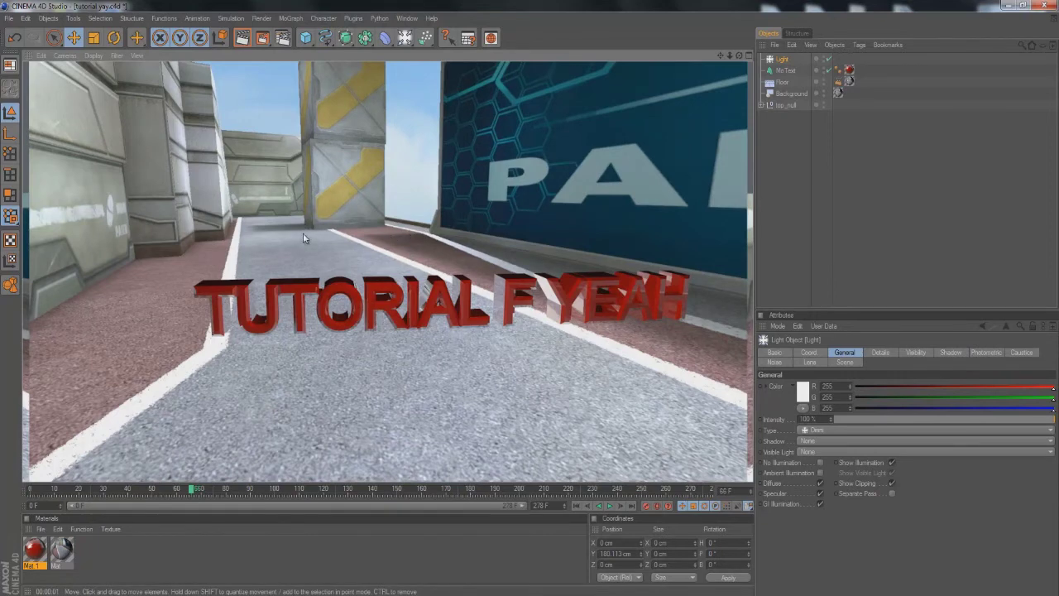
pyautogui.click(780, 60)
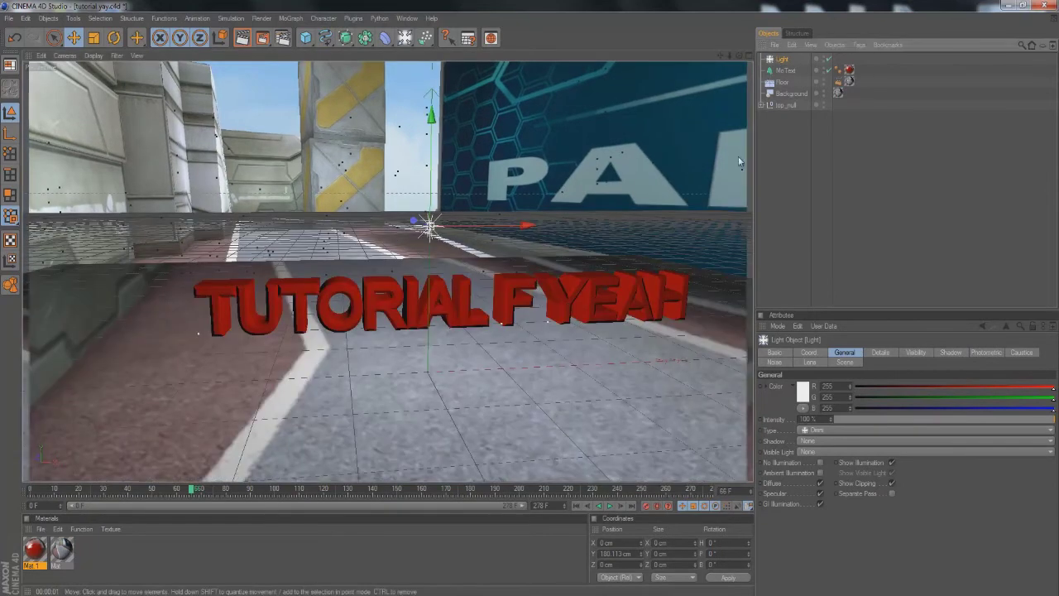
pyautogui.moveTo(527, 225); pyautogui.dragTo(691, 223)
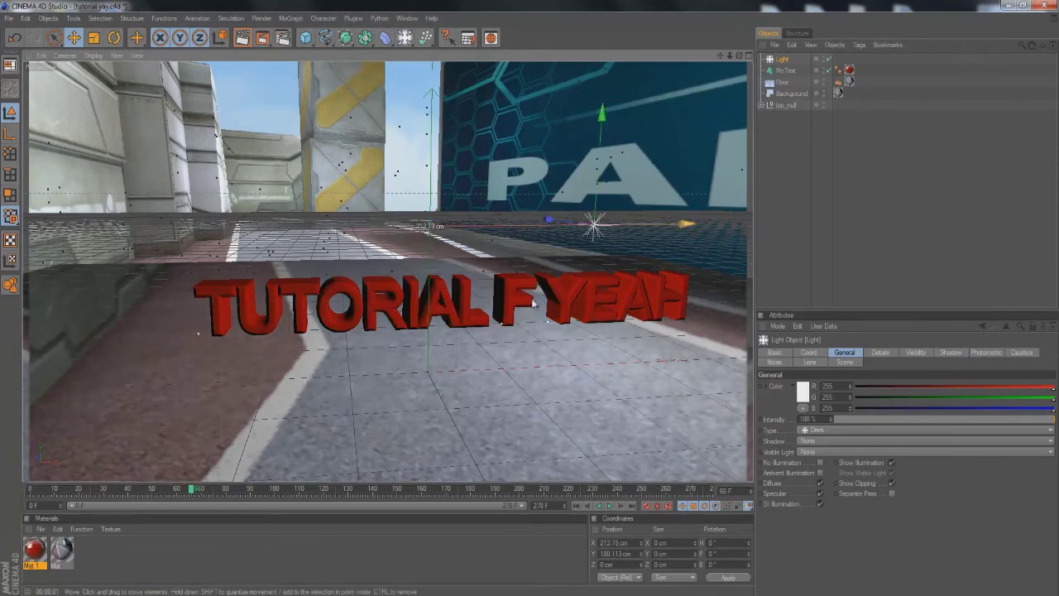
# Set the light's shadow to Shadow Maps (Soft), move the light to about X 336 cm with a Z offset, and render.
pyautogui.click(951, 353)
pyautogui.click(828, 386)
pyautogui.click(816, 406)
pyautogui.moveTo(549, 221); pyautogui.dragTo(513, 216)
pyautogui.moveTo(649, 219); pyautogui.dragTo(723, 219)
pyautogui.click(245, 40)
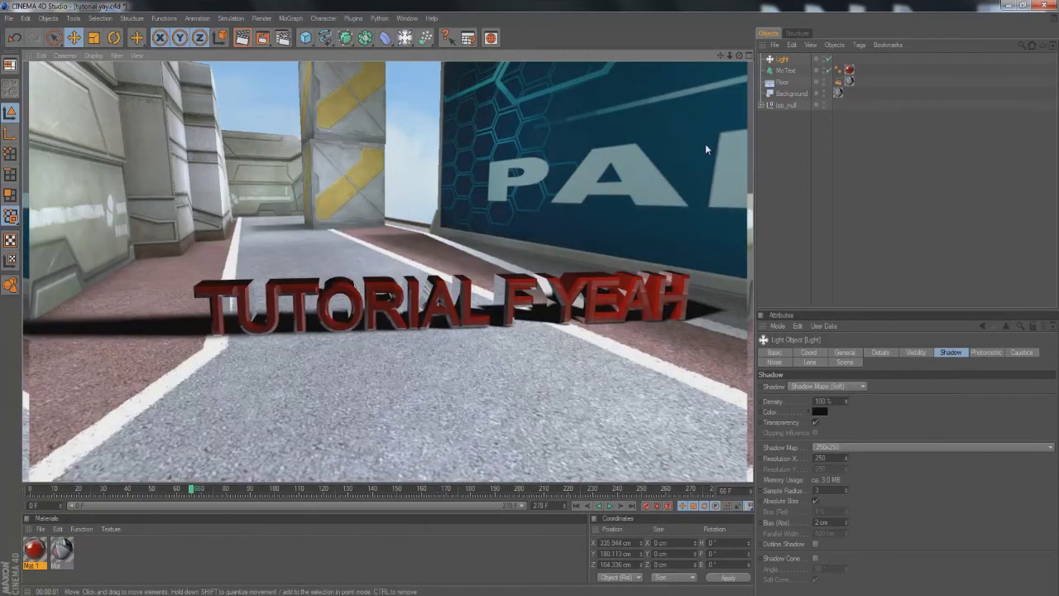
# Try raising the light to about Y 4171 cm and render the view to check the shadow.
pyautogui.click(783, 60)
pyautogui.moveTo(642, 154); pyautogui.dragTo(644, 29)
pyautogui.moveTo(533, 293); pyautogui.dragTo(534, 263)
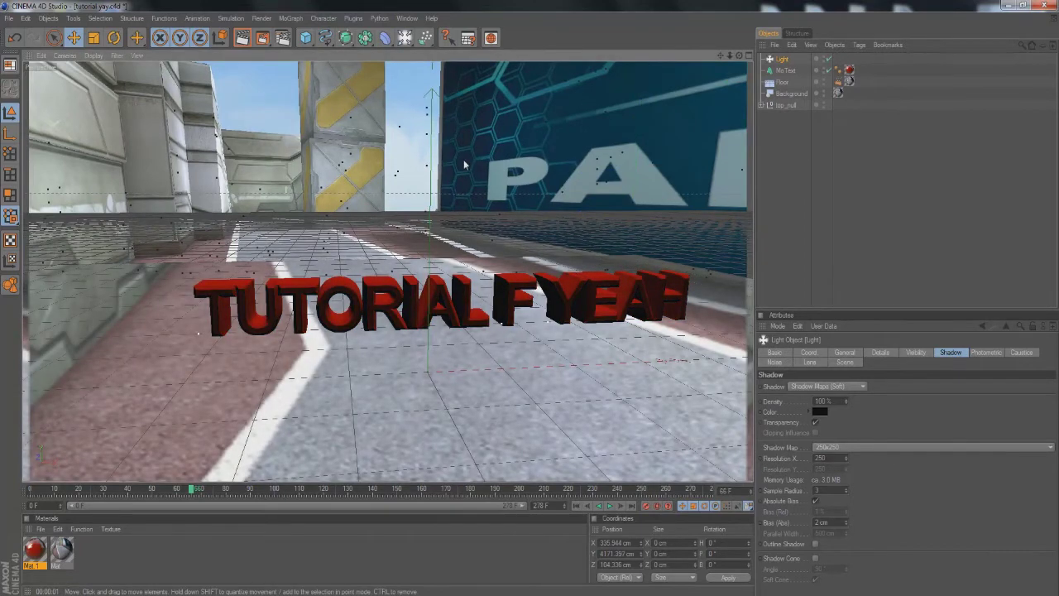
pyautogui.click(242, 37)
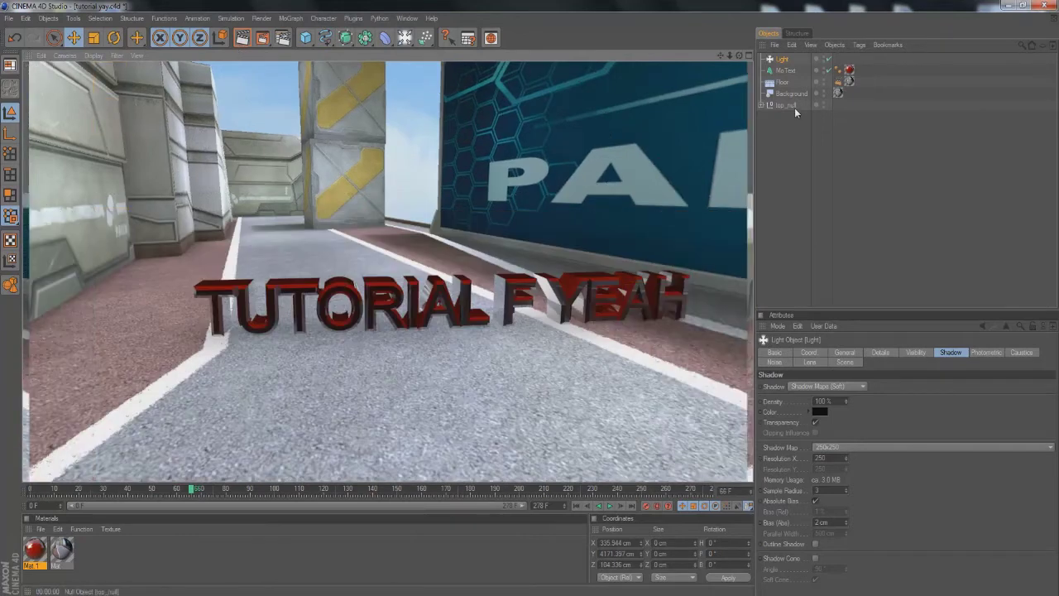
# Try another shadow type on the light, return it to Shadow Maps (Soft) and compare the renders.
pyautogui.click(784, 59)
pyautogui.moveTo(640, 555); pyautogui.dragTo(642, 571)
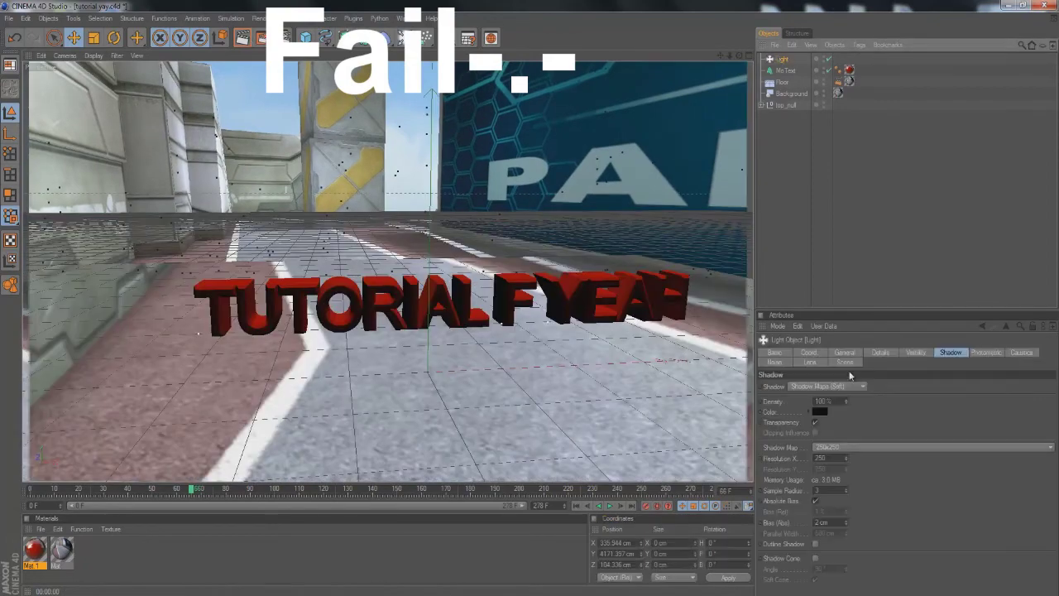
pyautogui.click(828, 386)
pyautogui.click(819, 417)
pyautogui.click(242, 38)
pyautogui.click(819, 387)
pyautogui.click(804, 410)
pyautogui.click(243, 38)
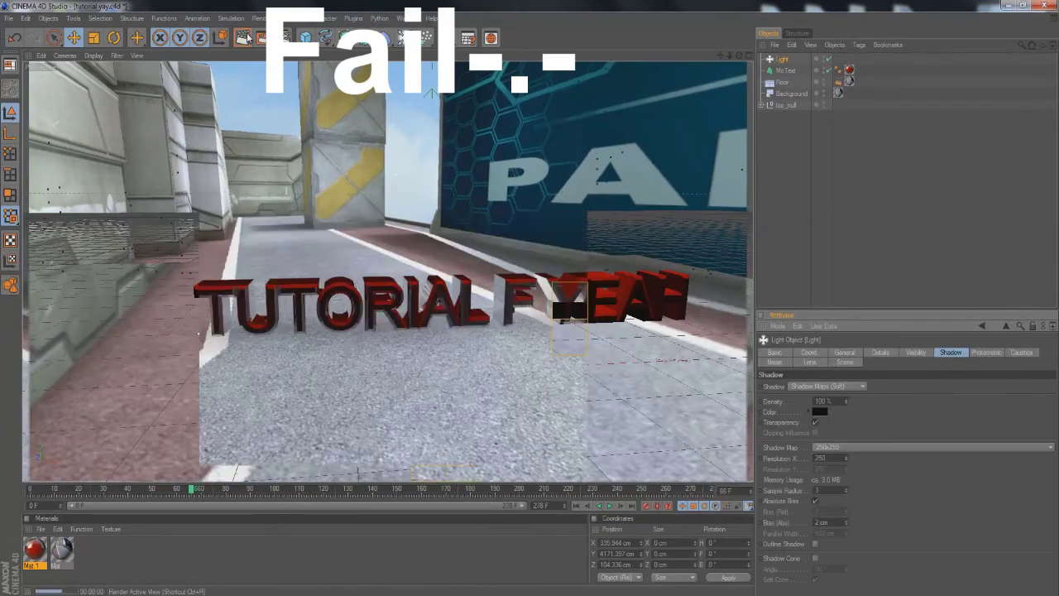
# Try lowering the light to about Y 1363 cm and render the view at frame 112.
pyautogui.click(782, 60)
pyautogui.scroll(-12, 518, 135)
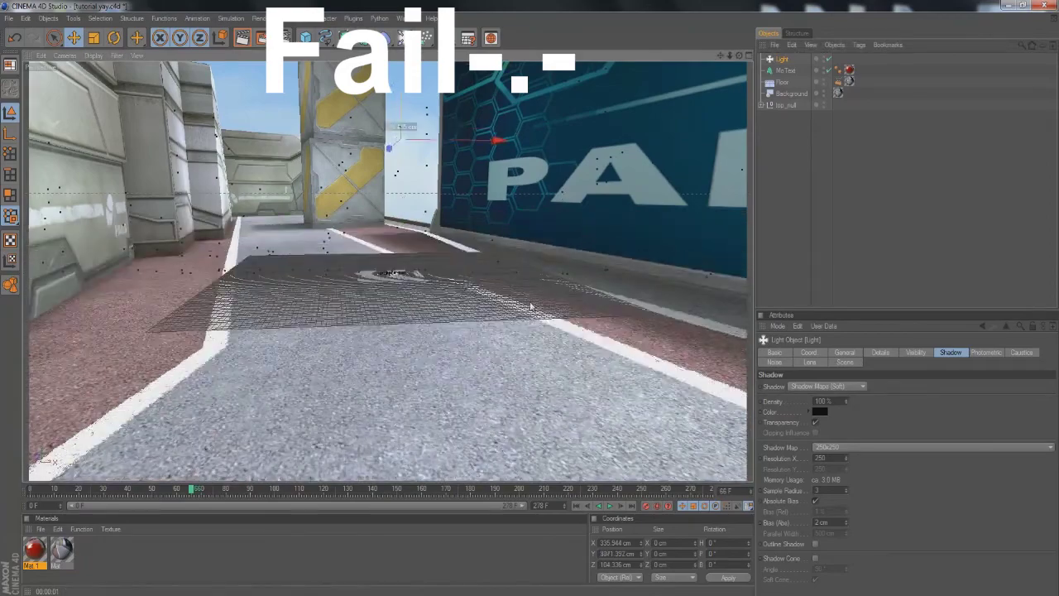
pyautogui.moveTo(403, 103); pyautogui.dragTo(403, 192)
pyautogui.click(306, 489)
pyautogui.click(242, 42)
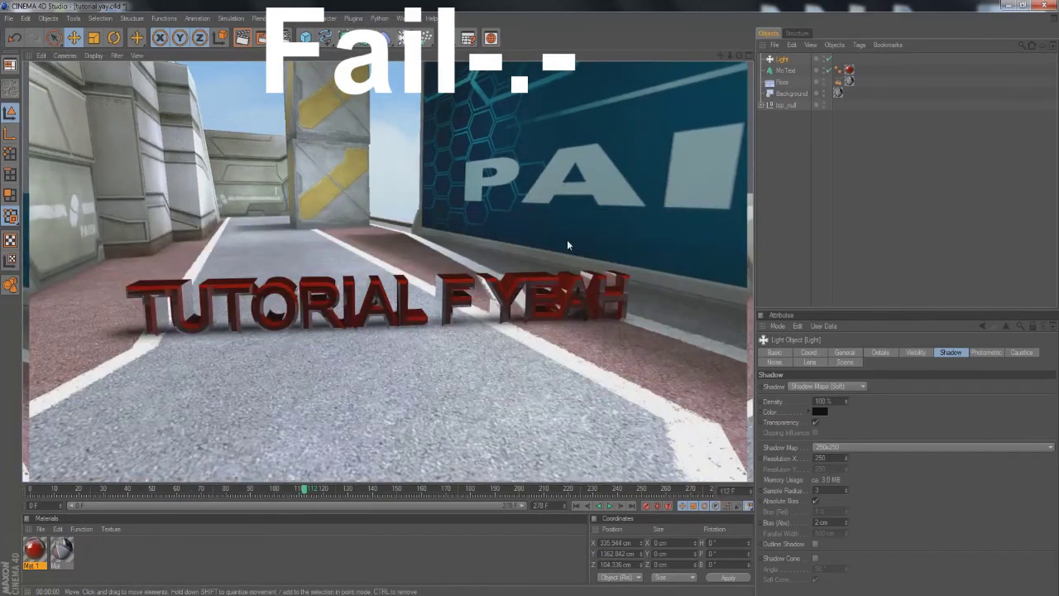
# Try lowering the light further to about Y 513 cm and render the view again.
pyautogui.click(778, 61)
pyautogui.scroll(-12, 515, 277)
pyautogui.moveTo(415, 104); pyautogui.dragTo(417, 187)
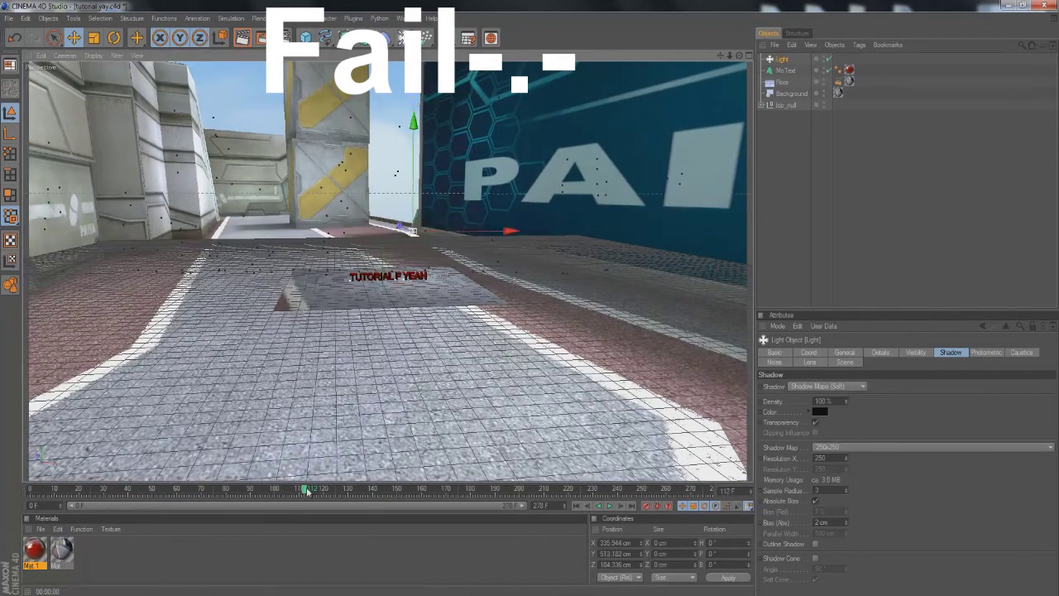
pyautogui.click(304, 490)
pyautogui.click(243, 38)
# Raise the light to about Y 1111 cm and check the shadow in a render at frame 109.
pyautogui.click(782, 59)
pyautogui.scroll(-1, 374, 286)
pyautogui.scroll(-8, 374, 286)
pyautogui.moveTo(490, 88); pyautogui.dragTo(490, 16)
pyautogui.click(242, 38)
pyautogui.scroll(-1, 489, 178)
pyautogui.click(304, 489)
pyautogui.click(295, 490)
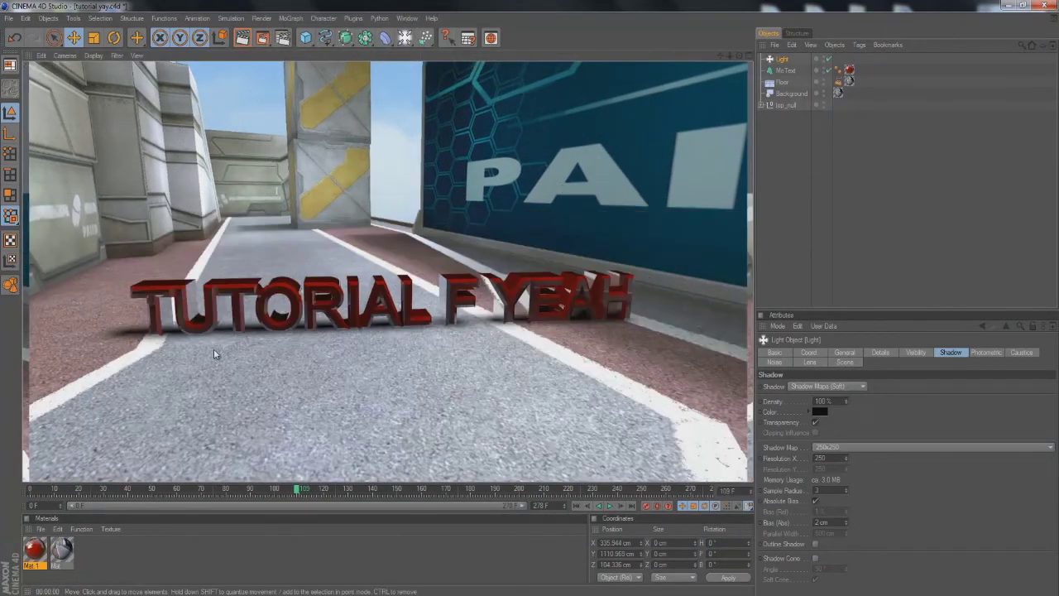
# Increase the MoText's extrusion depth to 153.
pyautogui.click(786, 70)
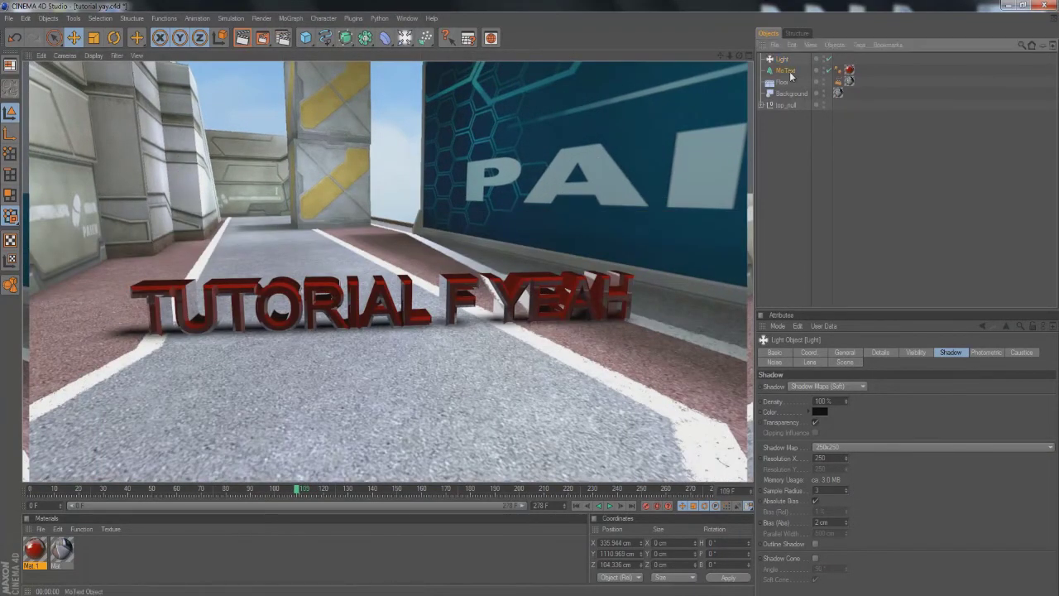
pyautogui.moveTo(829, 377); pyautogui.dragTo(840, 355)
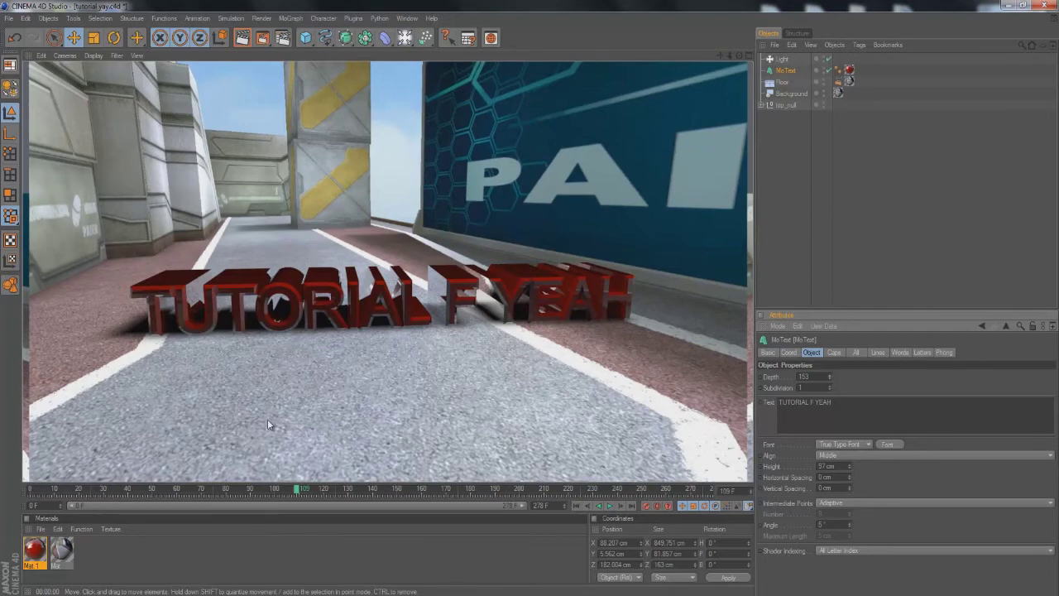
# Raise the main light in stages to about Y 1595 cm, checking the shadow in renders at frame 106.
pyautogui.click(782, 60)
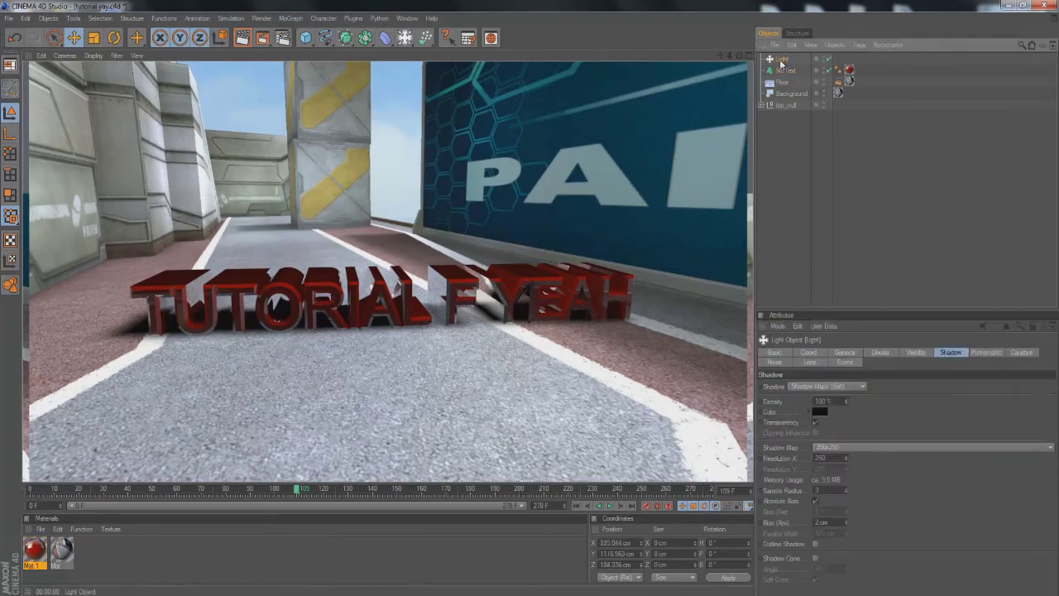
pyautogui.scroll(-7, 579, 131)
pyautogui.moveTo(430, 93); pyautogui.dragTo(430, 64)
pyautogui.scroll(7, 384, 384)
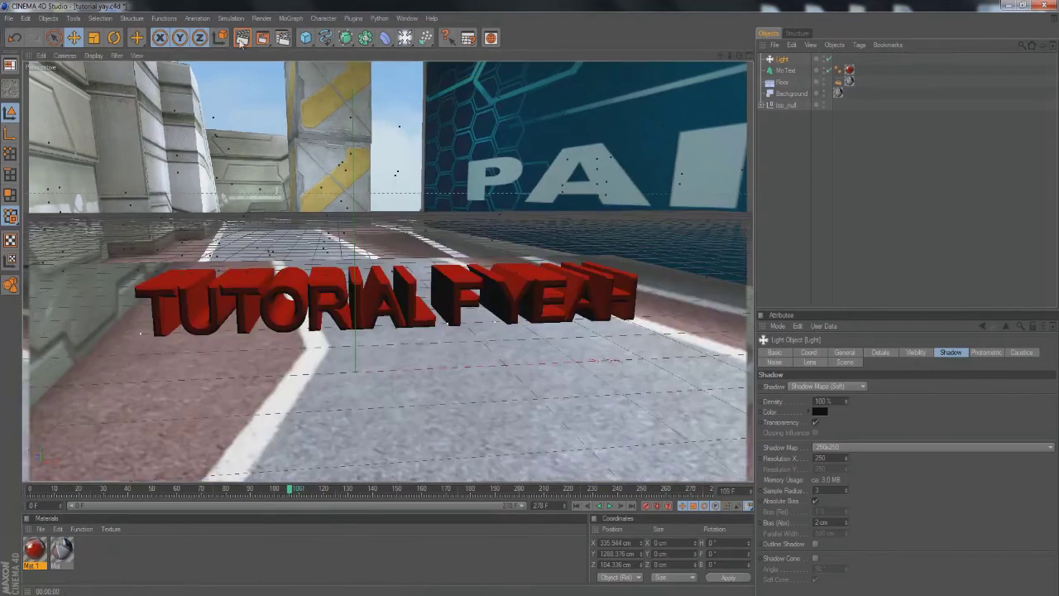
pyautogui.click(242, 38)
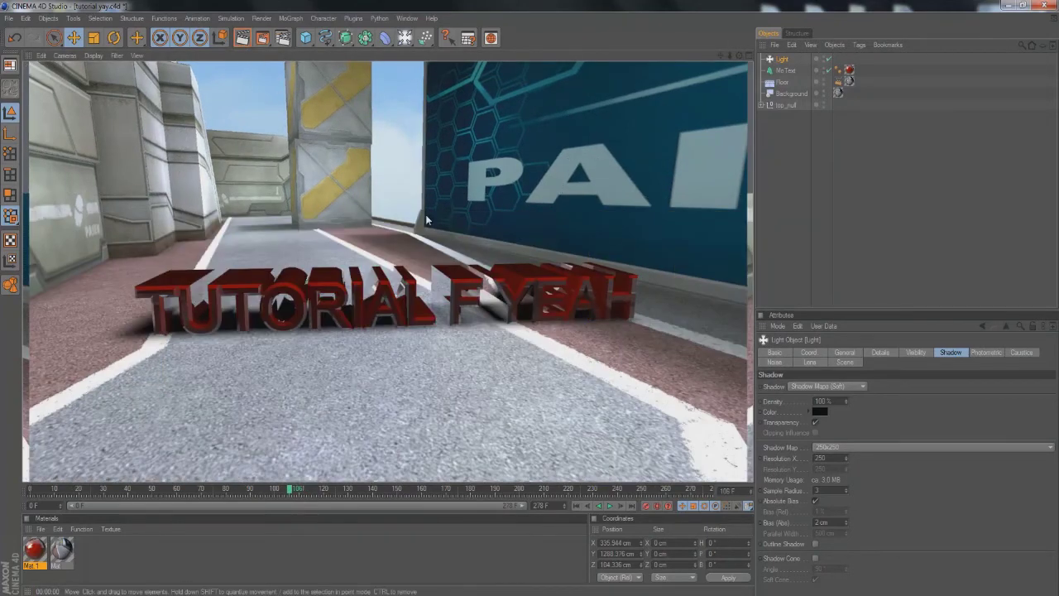
pyautogui.scroll(-3, 495, 162)
pyautogui.scroll(-6, 494, 162)
pyautogui.moveTo(454, 64); pyautogui.dragTo(453, 29)
pyautogui.scroll(6, 294, 475)
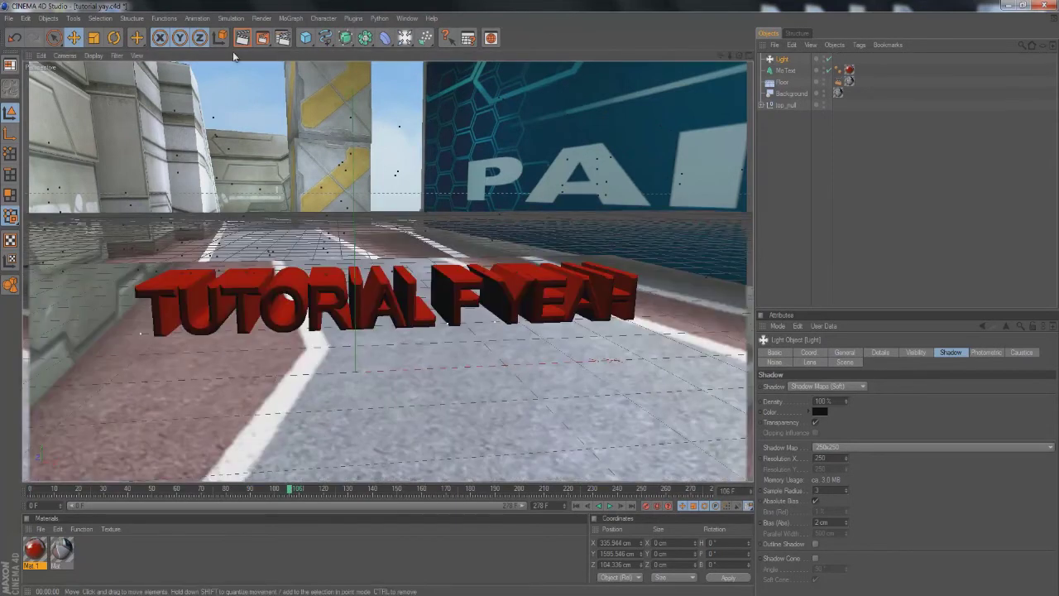
pyautogui.click(242, 38)
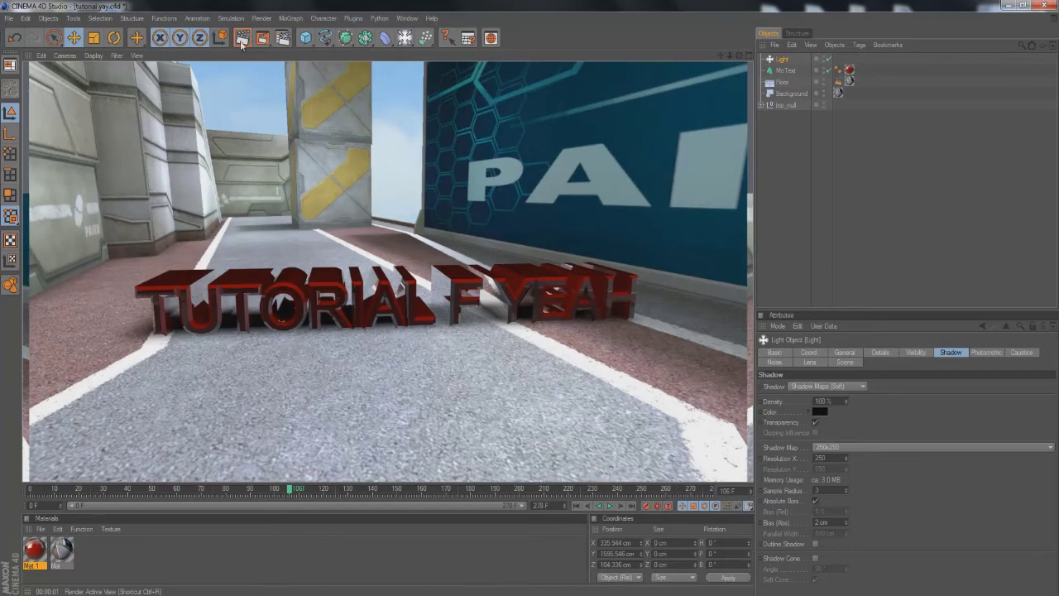
# Reduce the MoText's extrusion depth to 24 and render the view.
pyautogui.moveTo(829, 379)
pyautogui.mouseDown()
pyautogui.moveTo(829, 393)
pyautogui.moveTo(825, 377)
pyautogui.mouseUp()
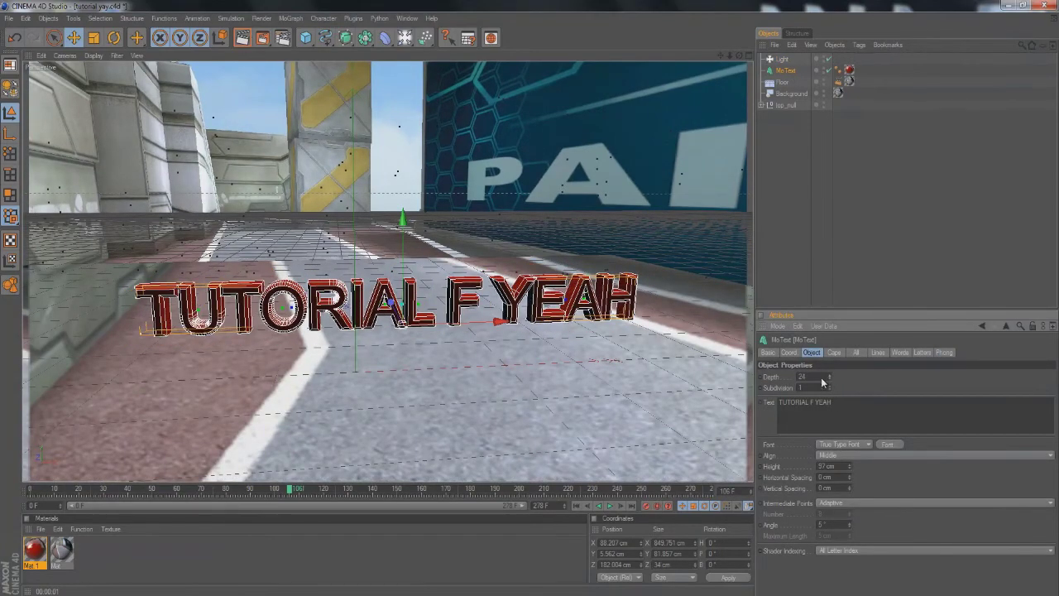
pyautogui.click(242, 39)
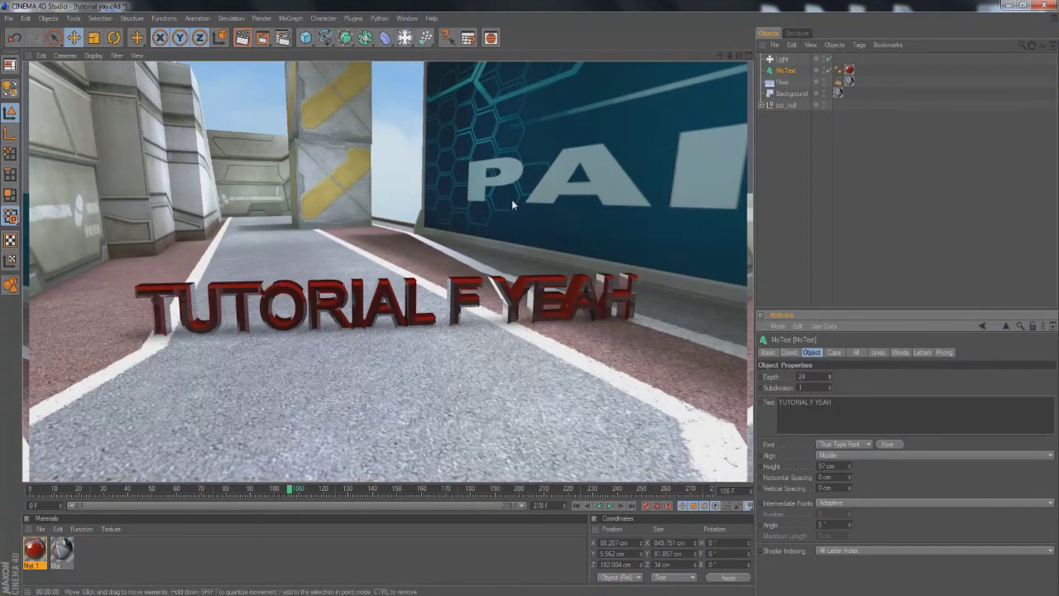
# Add a second light, move it in front of the text, and render the view.
pyautogui.click(405, 37)
pyautogui.moveTo(352, 348); pyautogui.dragTo(590, 291)
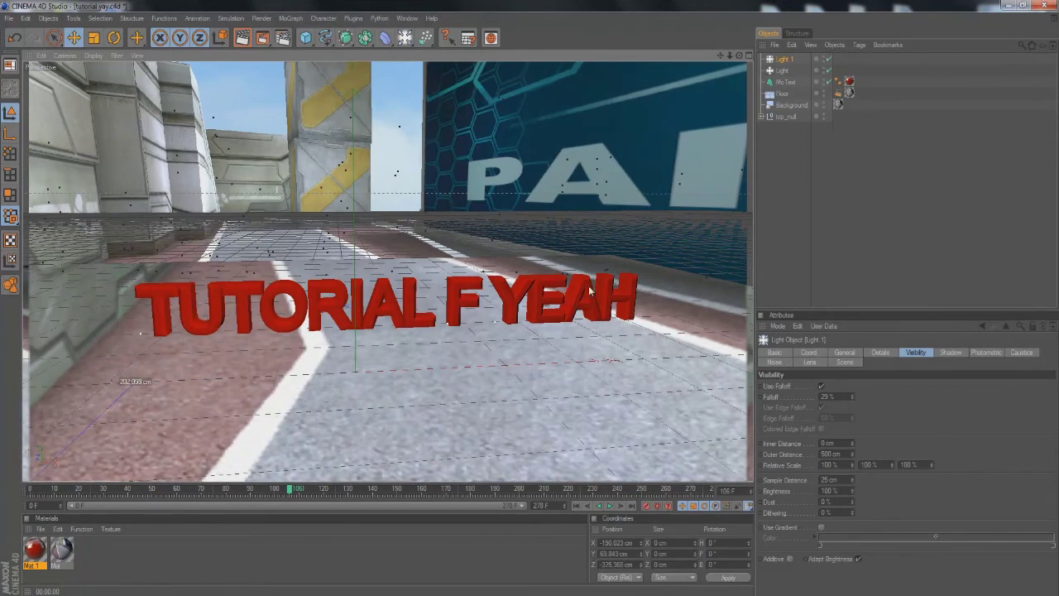
pyautogui.click(648, 265)
pyautogui.click(250, 40)
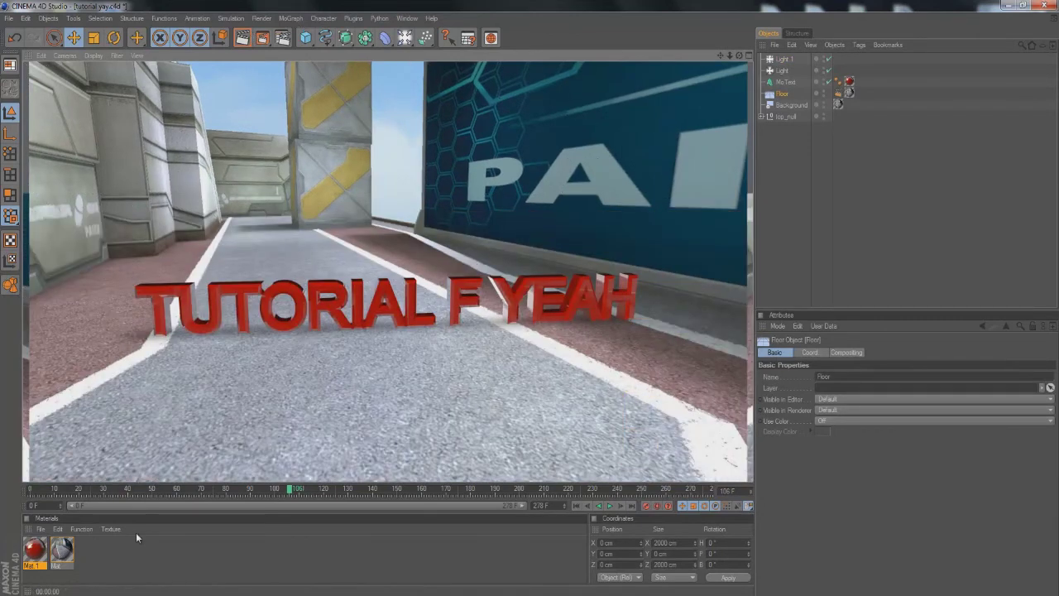
# Lower the red text material's color brightness to 34% and render the view.
pyautogui.doubleClick(36, 553)
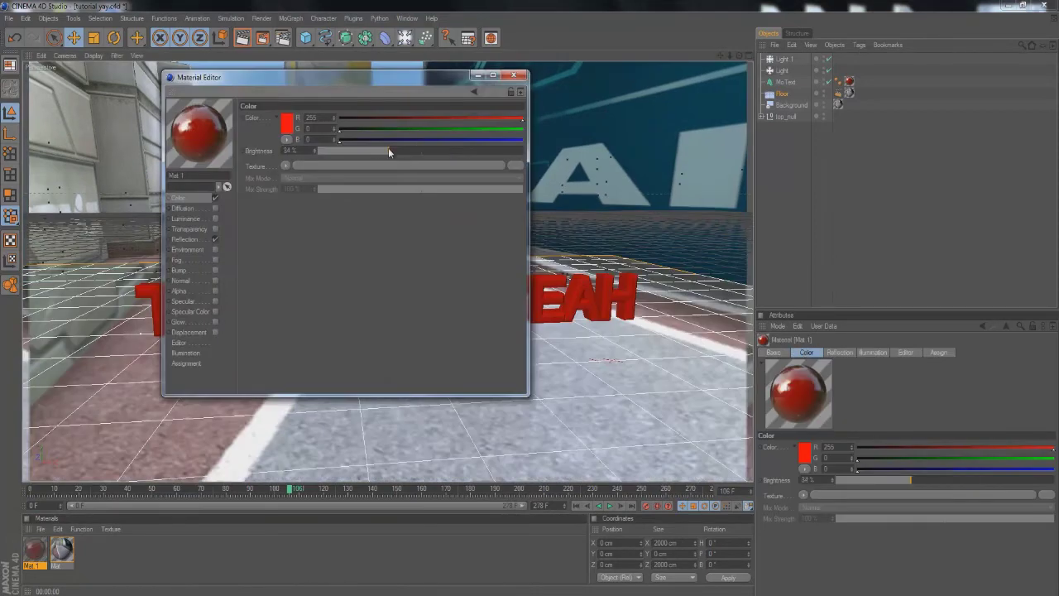
pyautogui.click(513, 74)
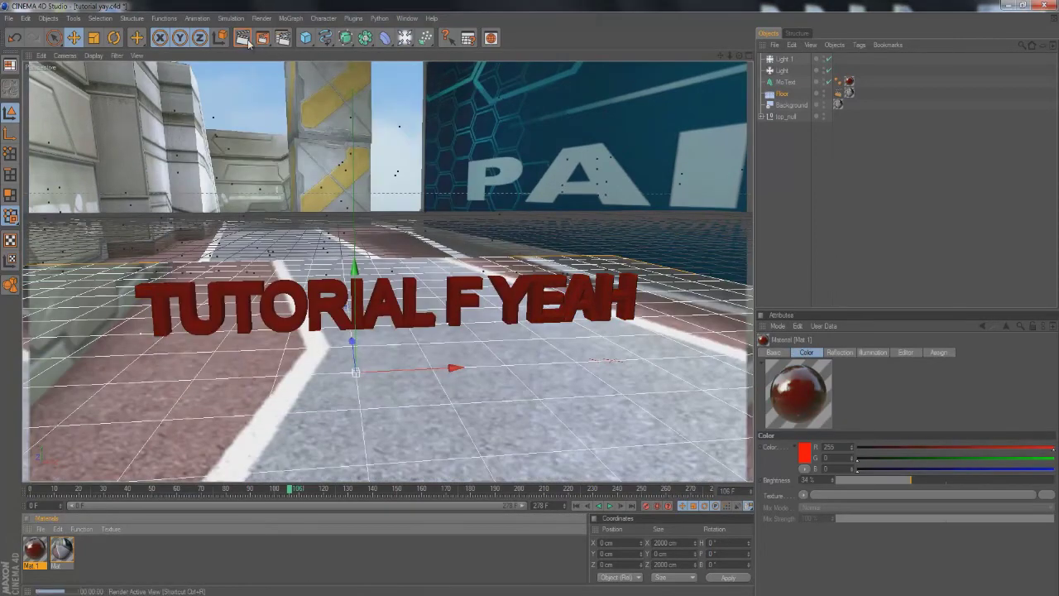
pyautogui.click(243, 38)
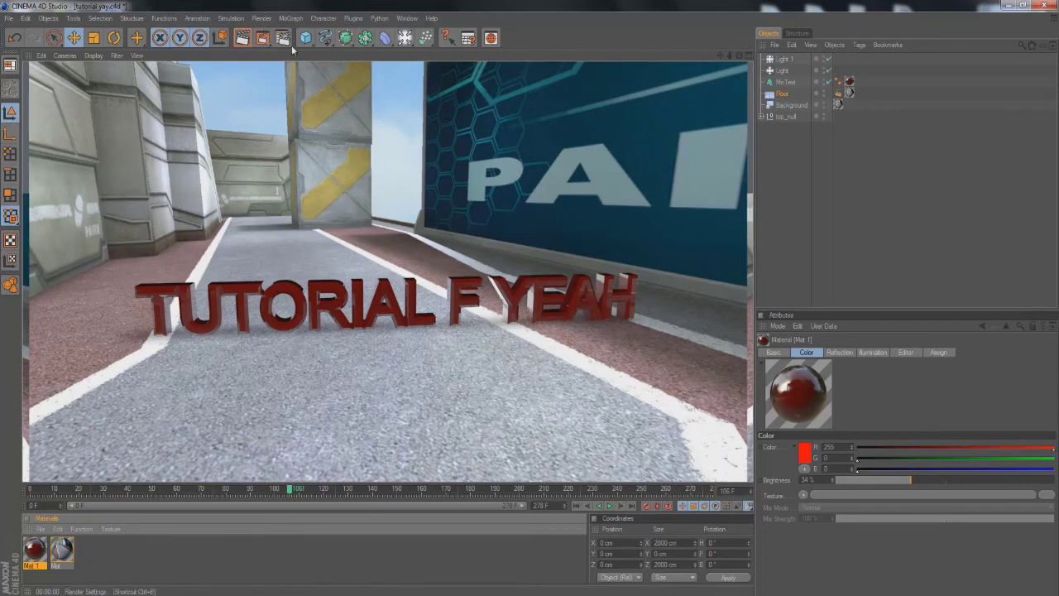
# Add a sphere and position it behind and above the text at about Y 162 cm, Z 341 cm.
pyautogui.moveTo(312, 38); pyautogui.dragTo(376, 79)
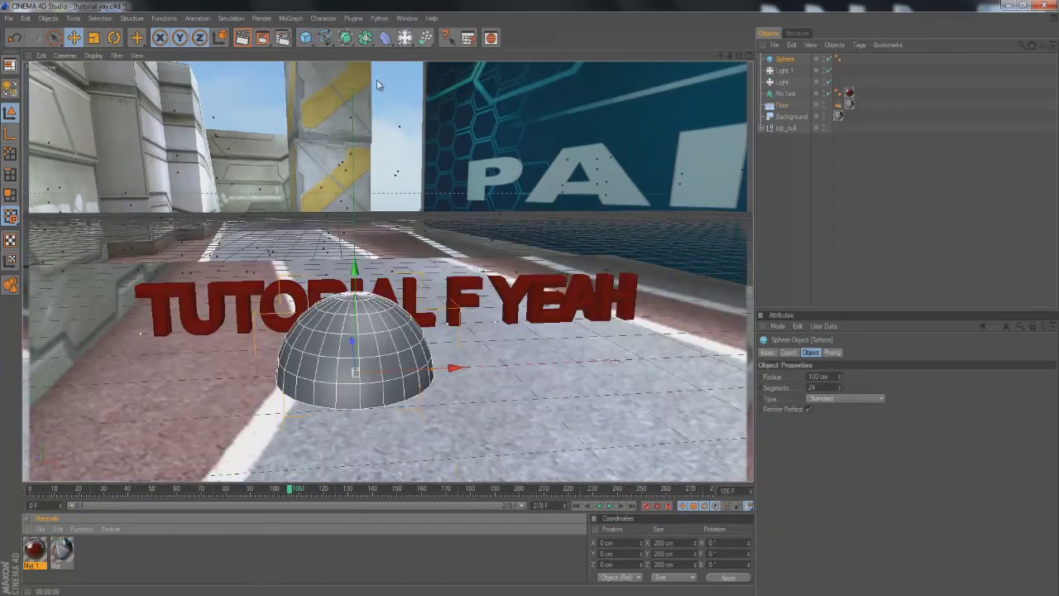
pyautogui.moveTo(358, 286); pyautogui.dragTo(358, 179)
pyautogui.moveTo(352, 266)
pyautogui.mouseDown()
pyautogui.moveTo(508, 260)
pyautogui.moveTo(356, 274)
pyautogui.mouseUp()
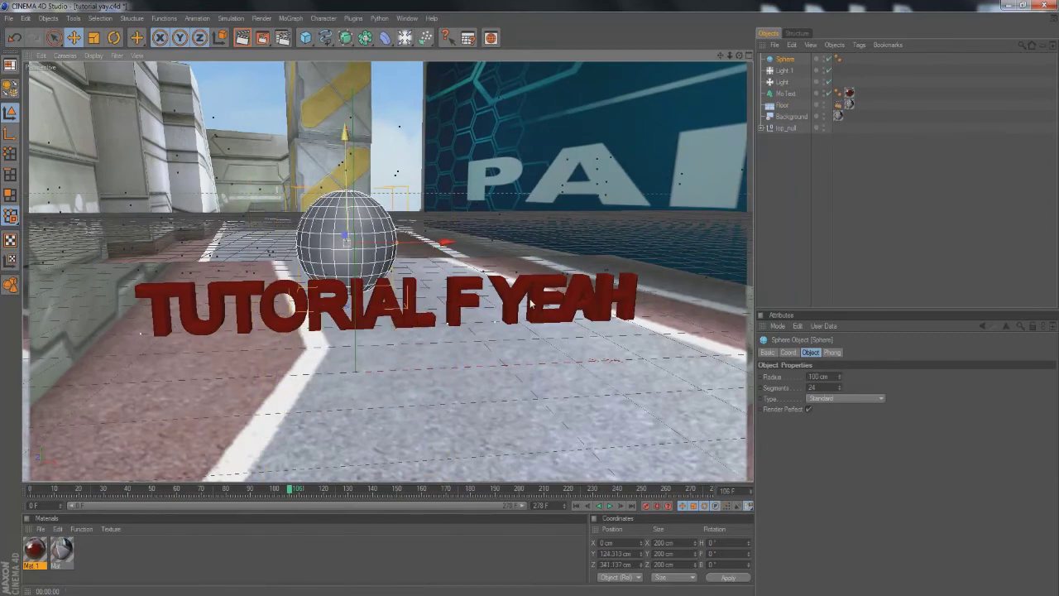
pyautogui.moveTo(344, 192); pyautogui.dragTo(342, 171)
# Create a new material with a black color and a reflection that uses a Fresnel texture.
pyautogui.doubleClick(145, 556)
pyautogui.doubleClick(34, 548)
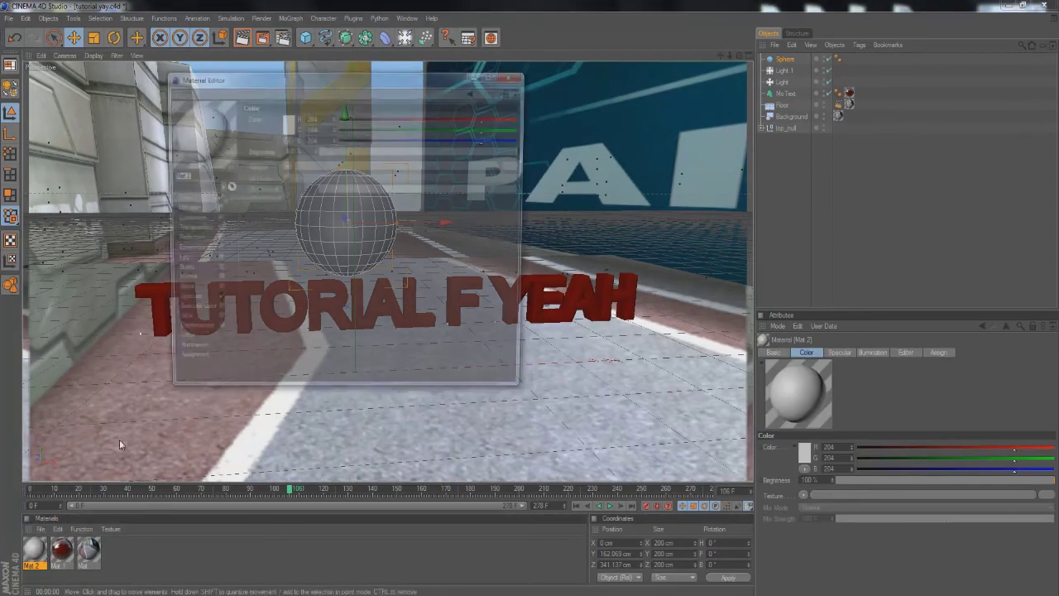
pyautogui.moveTo(437, 139); pyautogui.dragTo(327, 118)
pyautogui.click(191, 240)
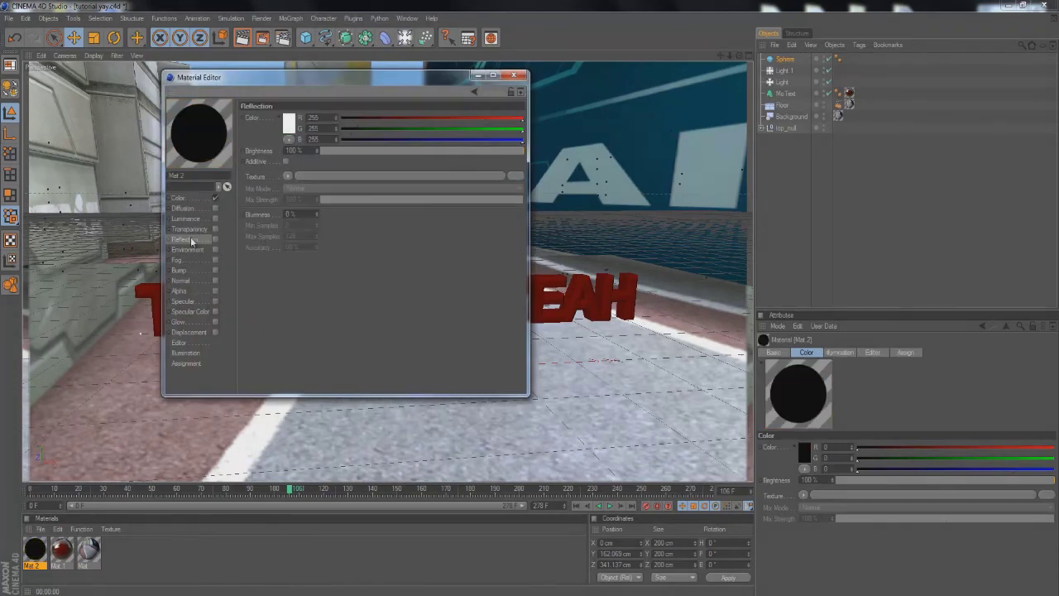
pyautogui.click(287, 177)
pyautogui.click(309, 294)
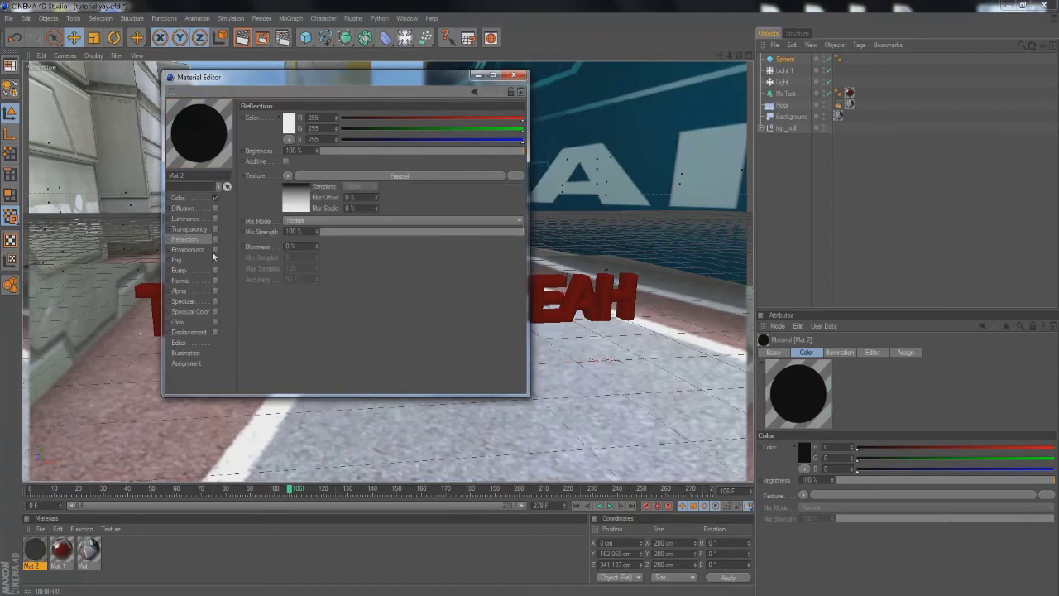
pyautogui.click(514, 75)
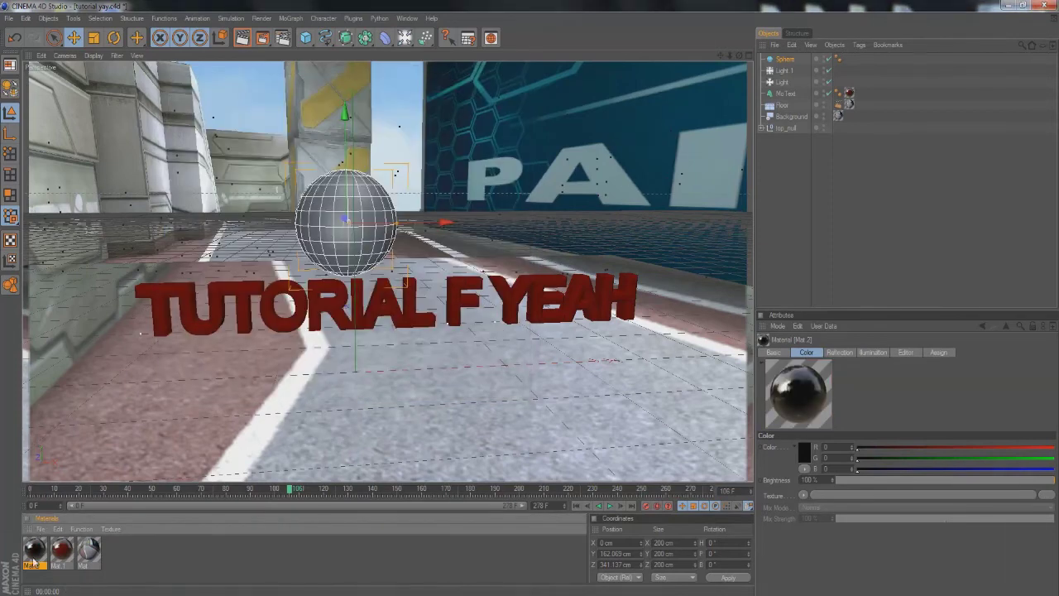
# Apply the black reflective material to the sphere and render the view.
pyautogui.moveTo(729, 3); pyautogui.dragTo(785, 61)
pyautogui.click(259, 39)
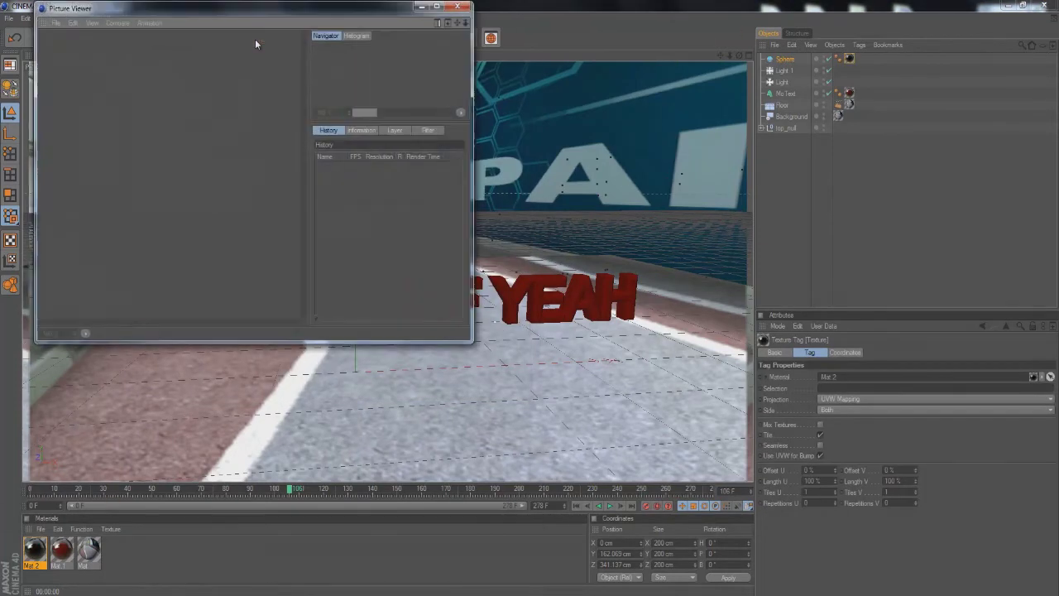
pyautogui.click(455, 8)
pyautogui.click(553, 343)
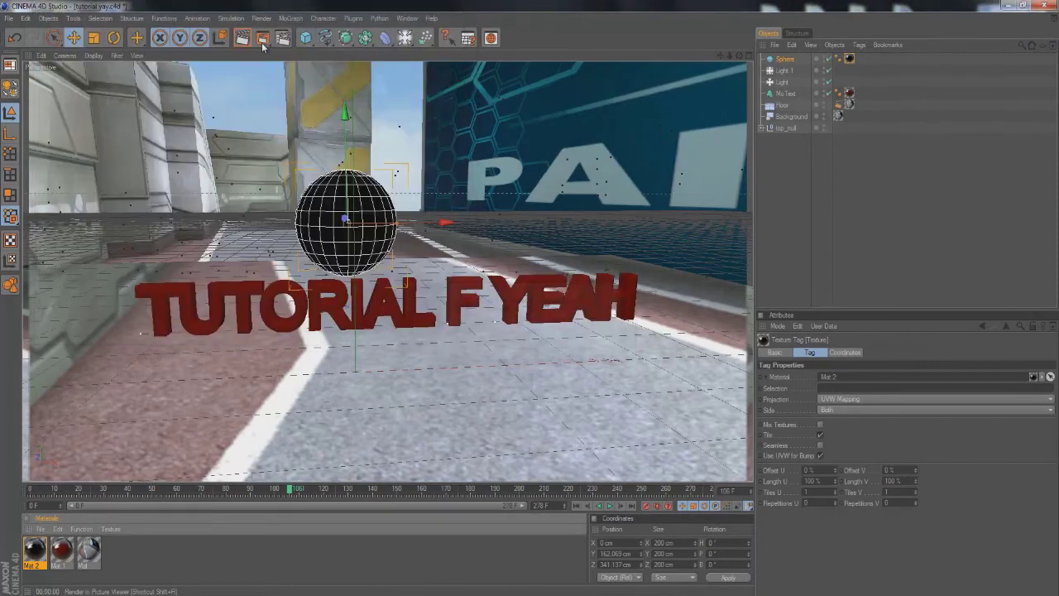
pyautogui.click(243, 38)
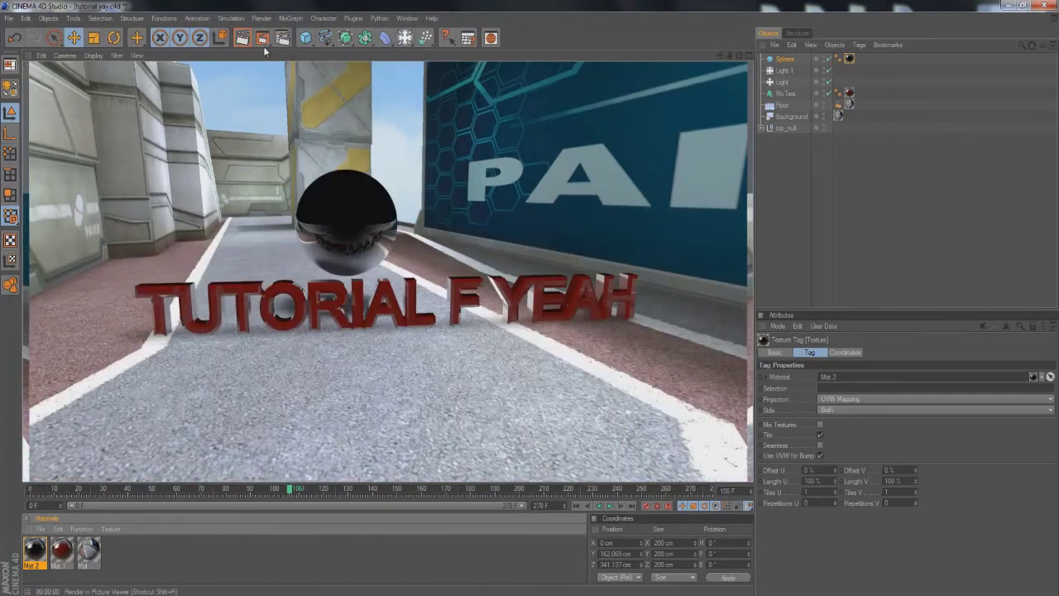
# Check the sphere and text in a render at frame 212, then go back to frame 81.
pyautogui.moveTo(417, 492); pyautogui.dragTo(550, 491)
pyautogui.click(243, 38)
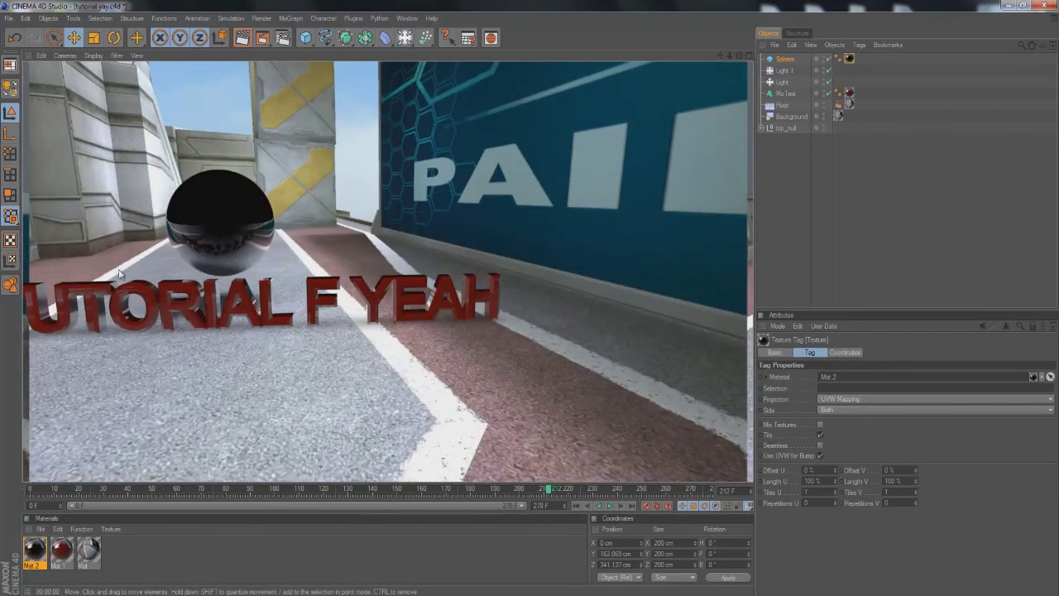
pyautogui.moveTo(424, 489); pyautogui.dragTo(229, 489)
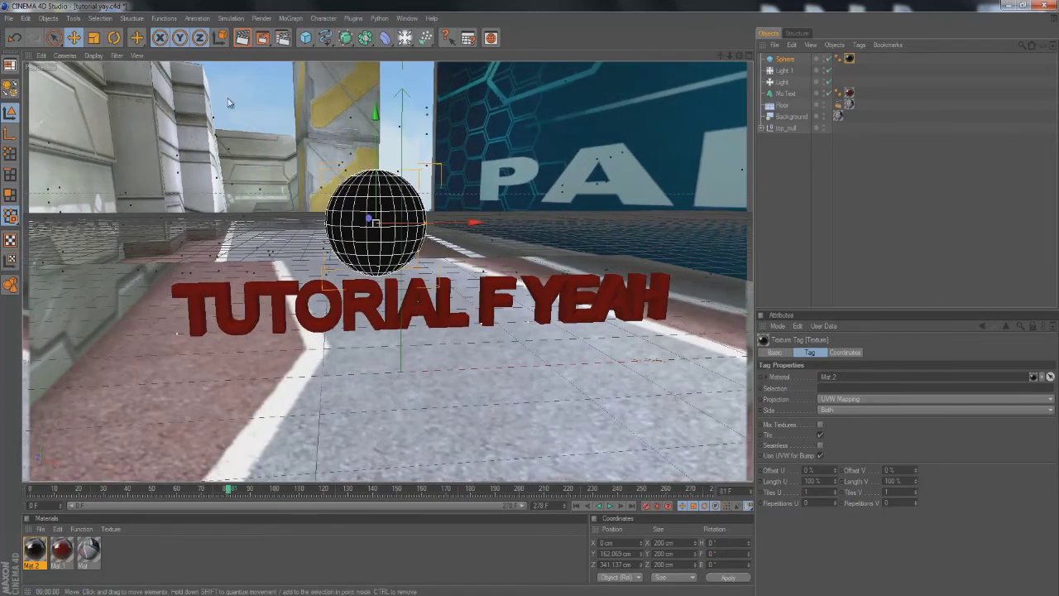
# Configure the render output to a frame rate of 30 and a frame range of All Frames.
pyautogui.click(283, 37)
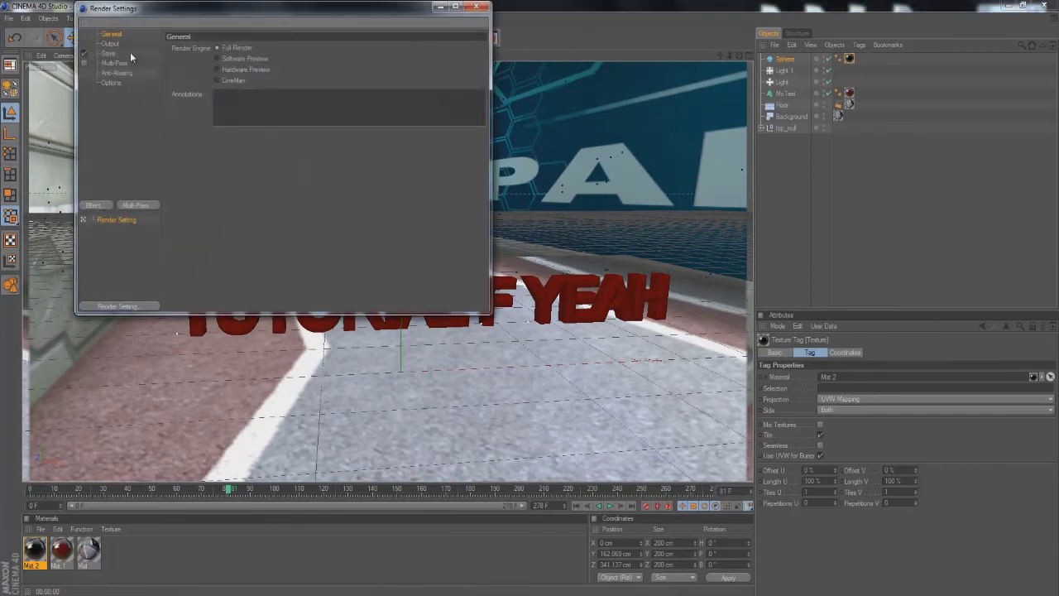
pyautogui.click(111, 44)
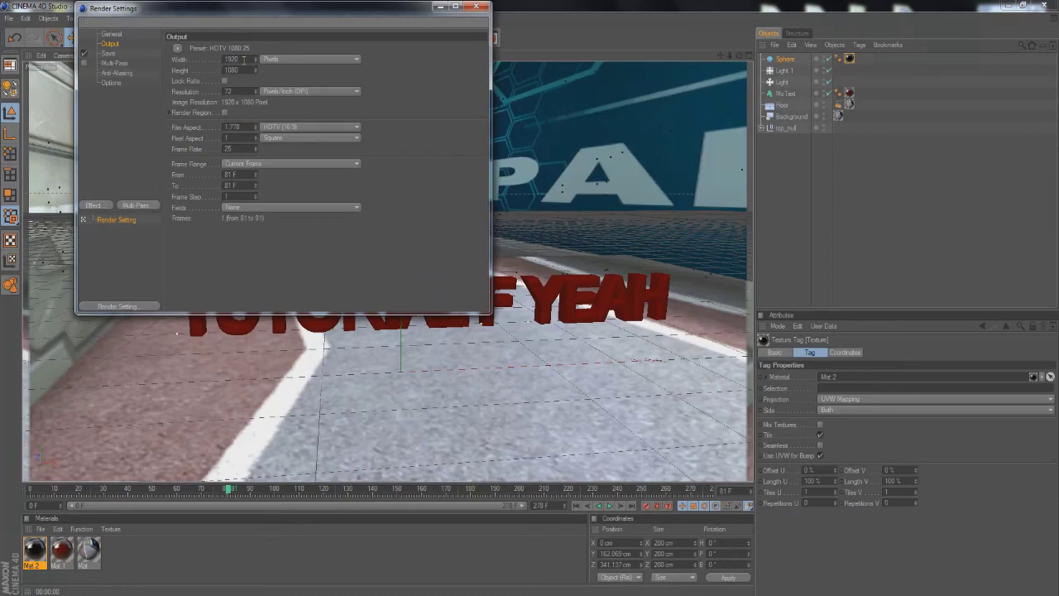
pyautogui.doubleClick(228, 148)
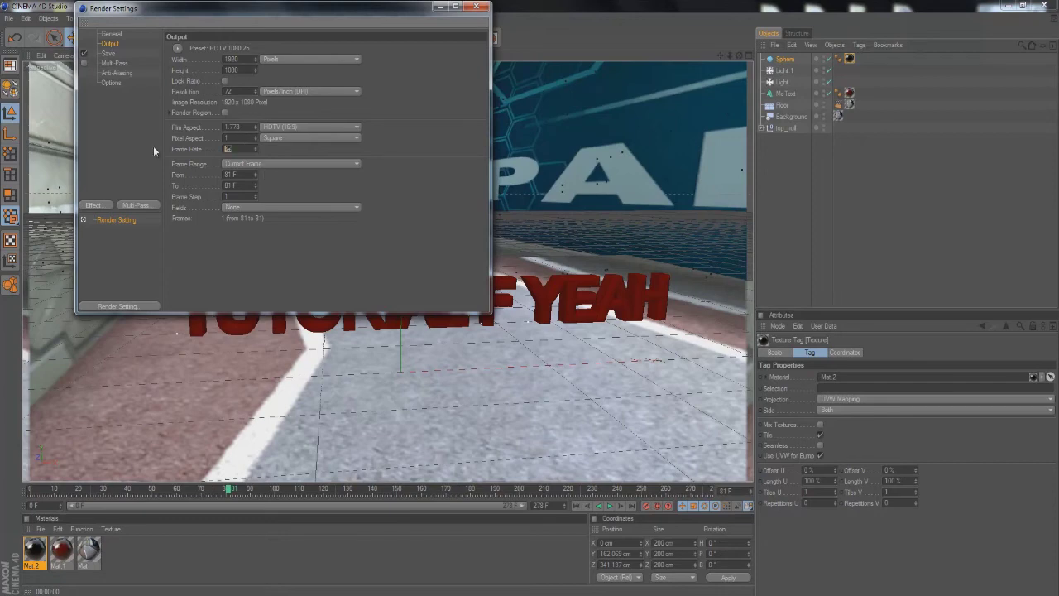
pyautogui.click(276, 164)
pyautogui.click(255, 197)
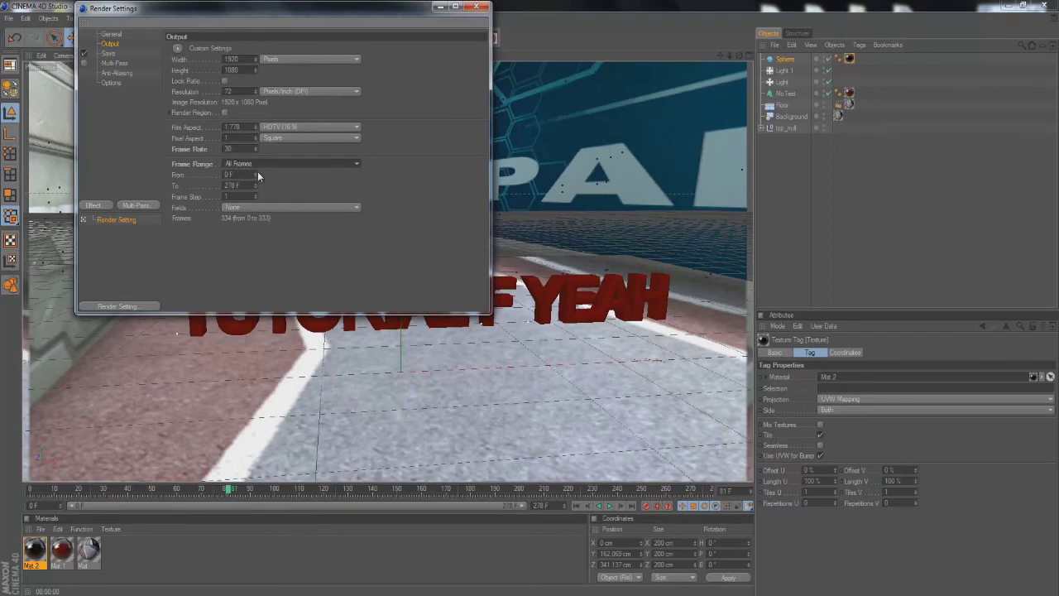
# Set the render's save file to "tutorial for my mofos" on the desktop.
pyautogui.click(108, 53)
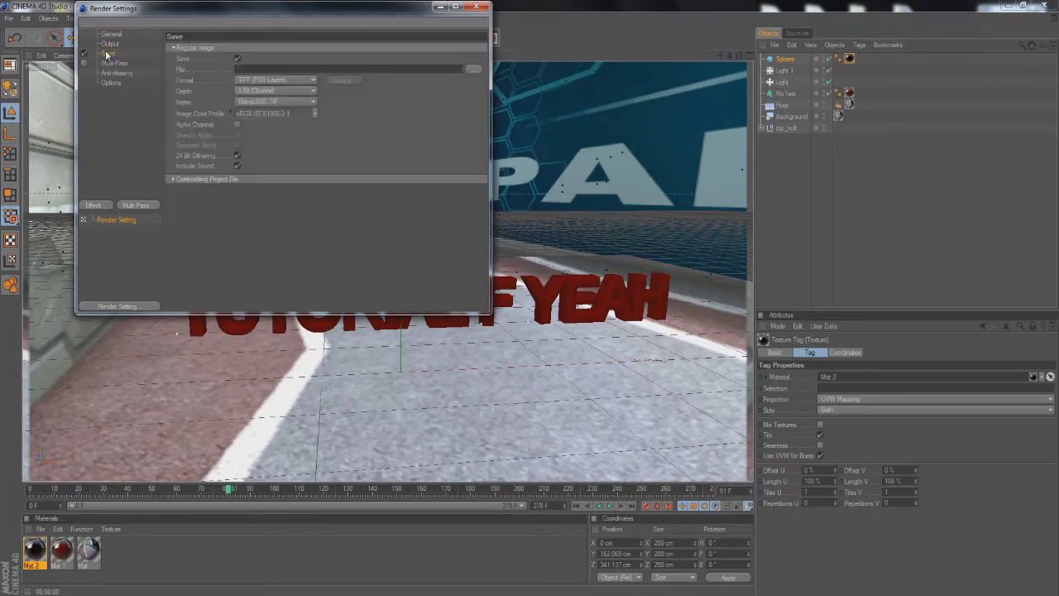
pyautogui.click(473, 69)
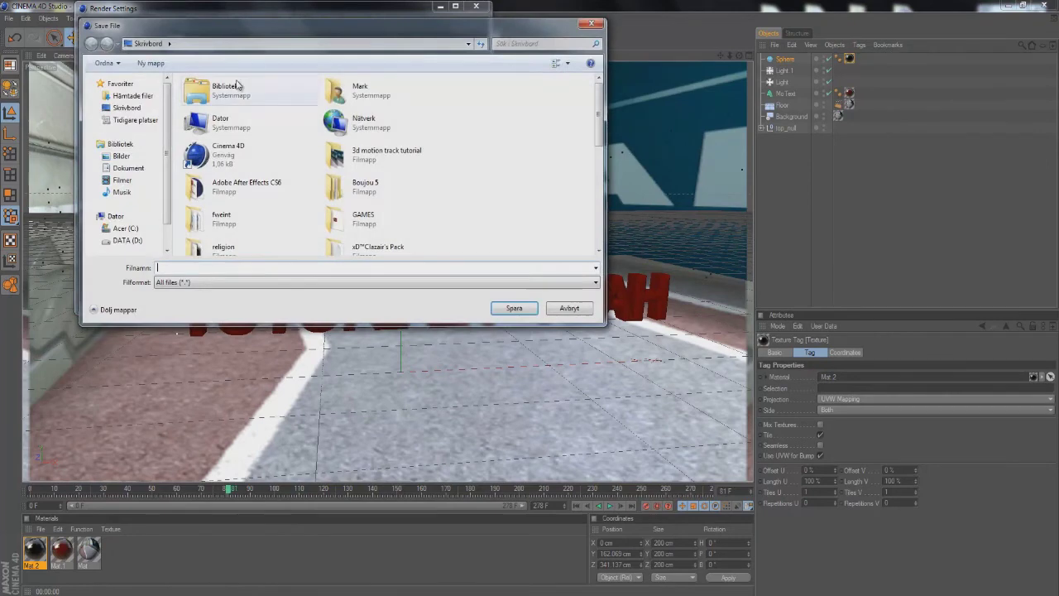
pyautogui.click(126, 109)
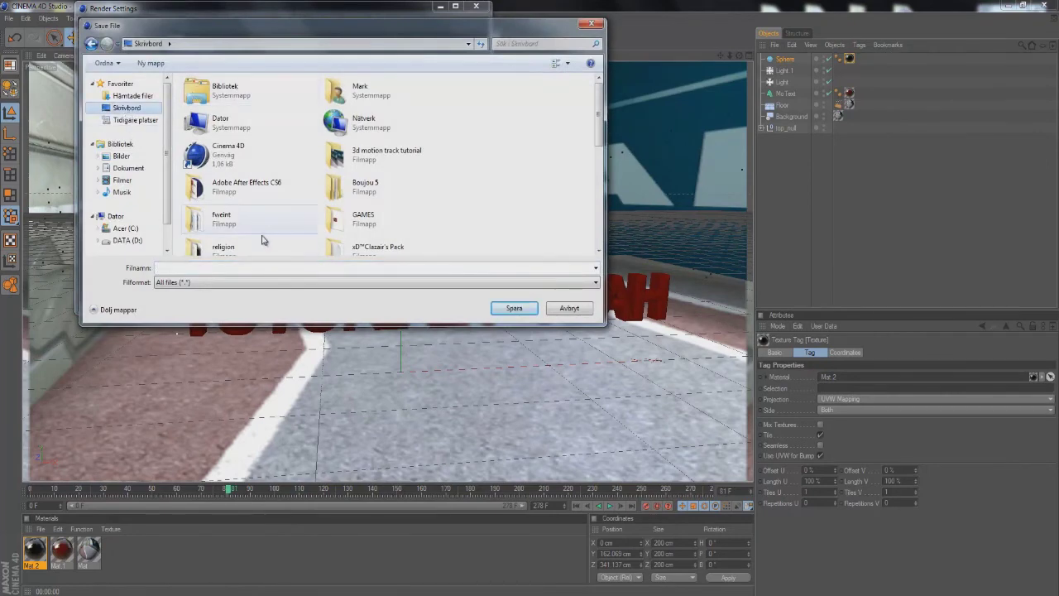
pyautogui.click(227, 265)
pyautogui.write('tu')
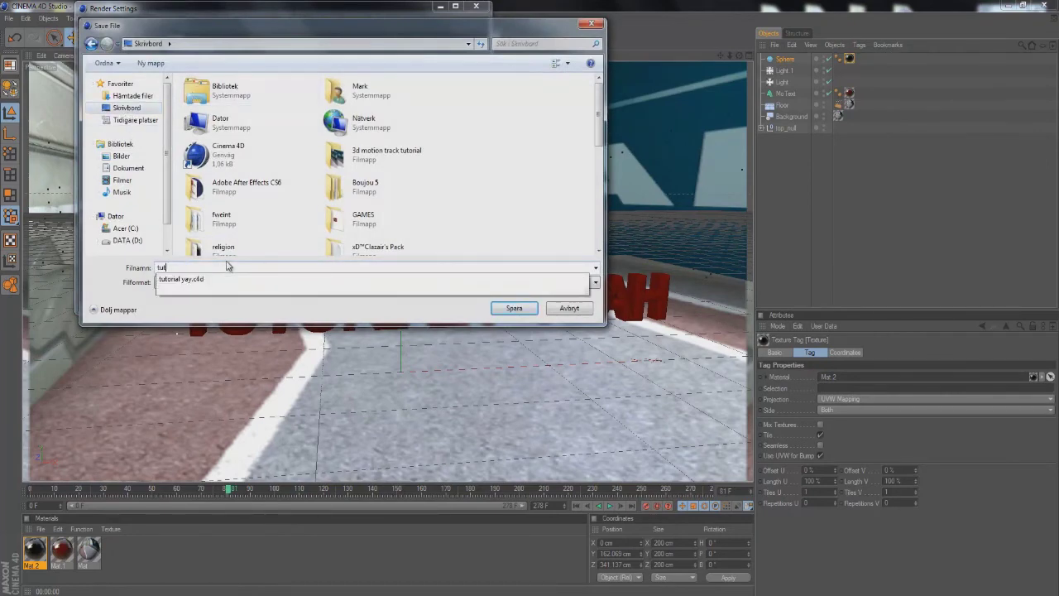
pyautogui.write('torial for my mofos')
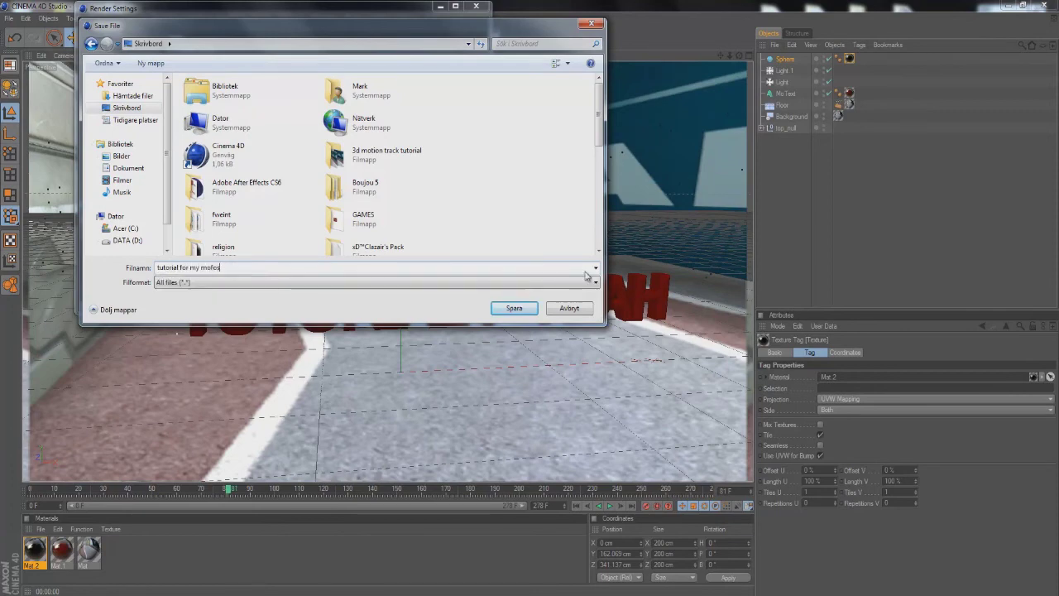
pyautogui.click(514, 308)
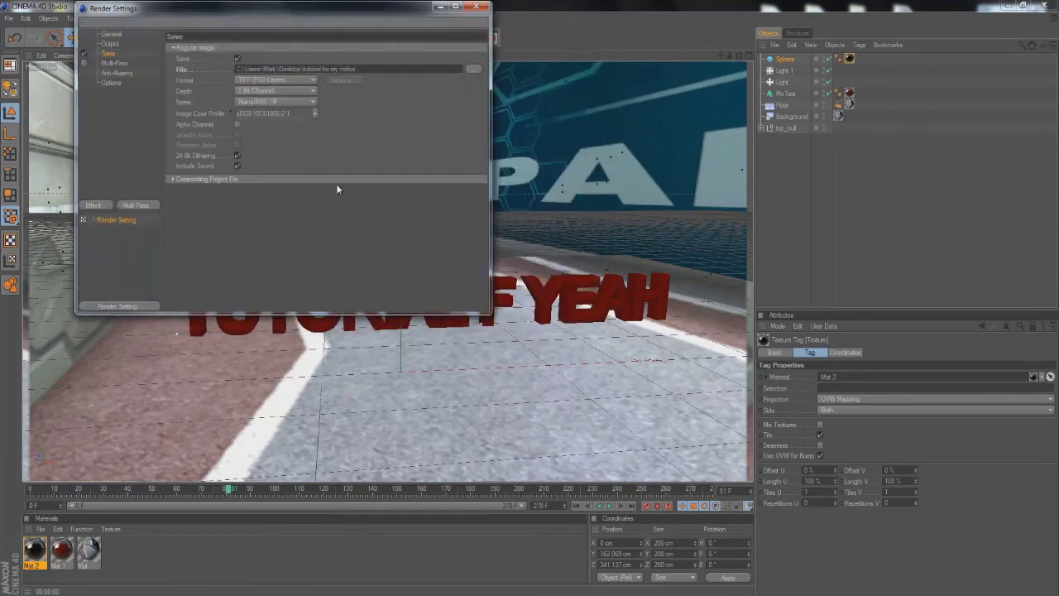
# Set the save format to QuickTime Movie and start rendering the animation in the Picture Viewer.
pyautogui.click(286, 80)
pyautogui.click(287, 374)
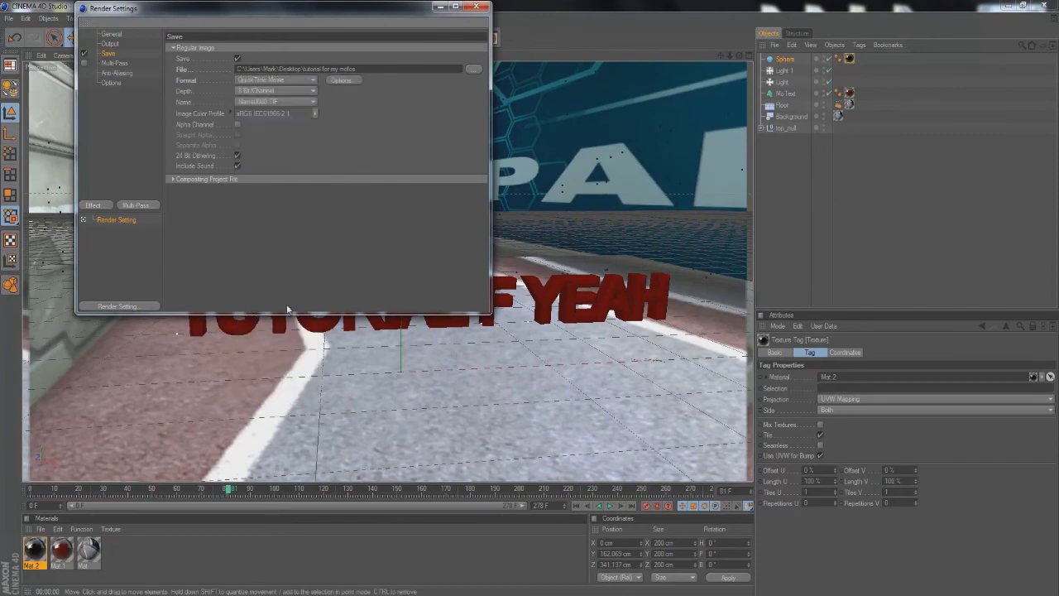
pyautogui.click(476, 6)
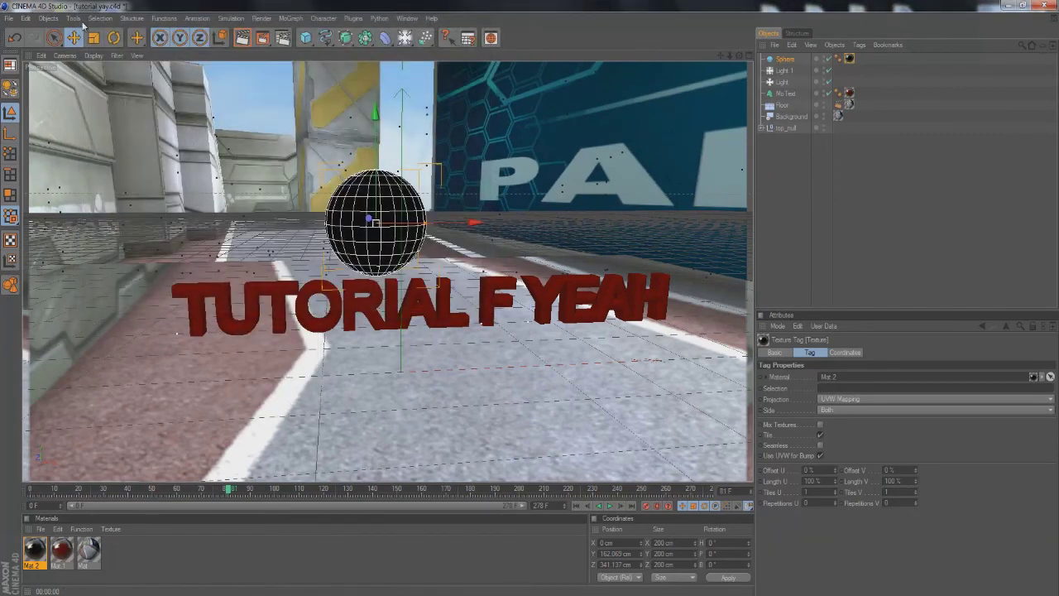
pyautogui.click(263, 39)
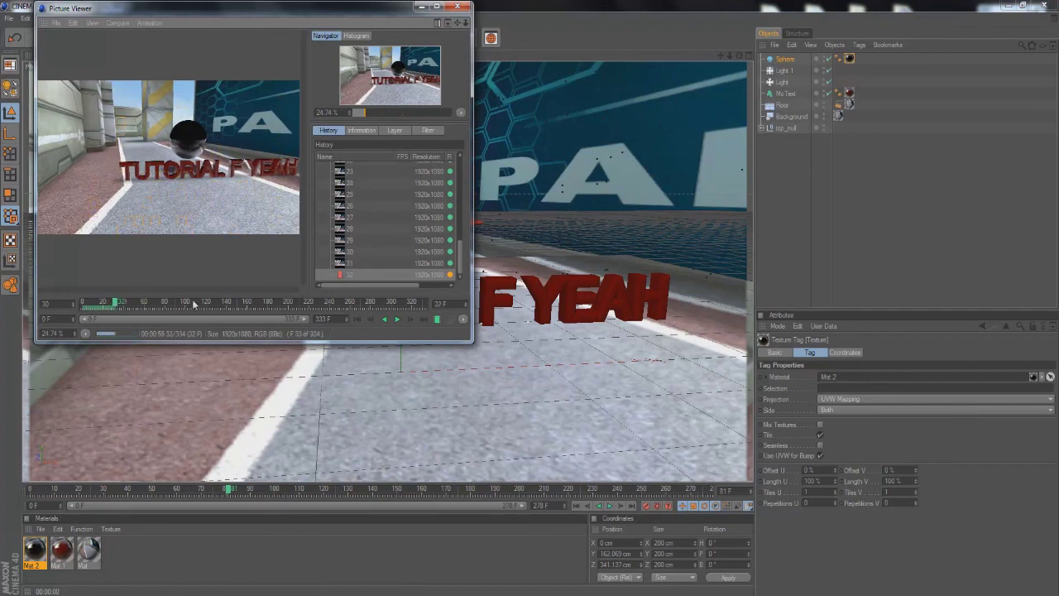
pyautogui.click(409, 593)
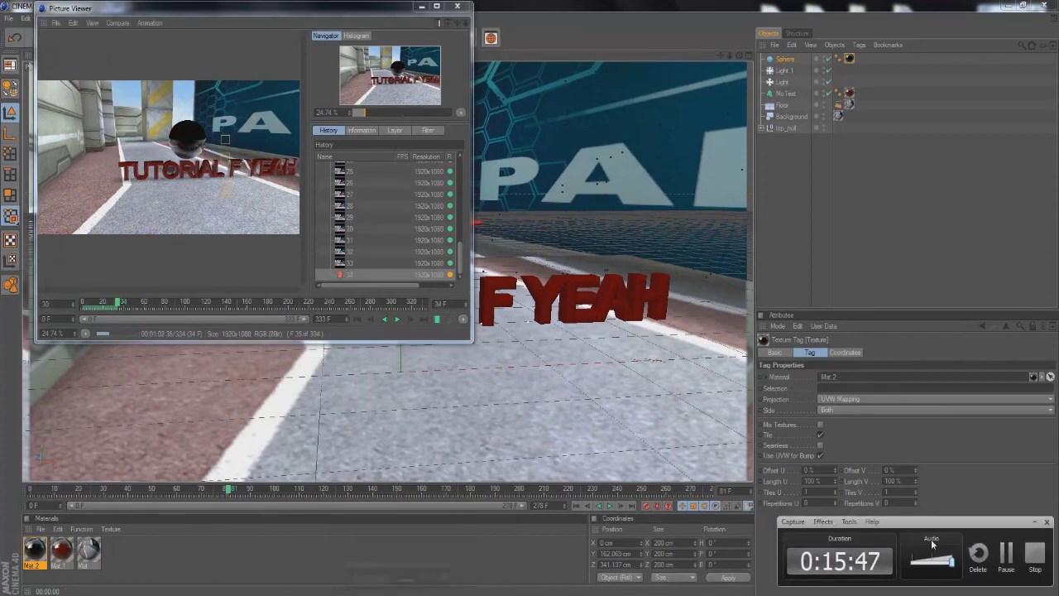
pyautogui.click(1042, 572)
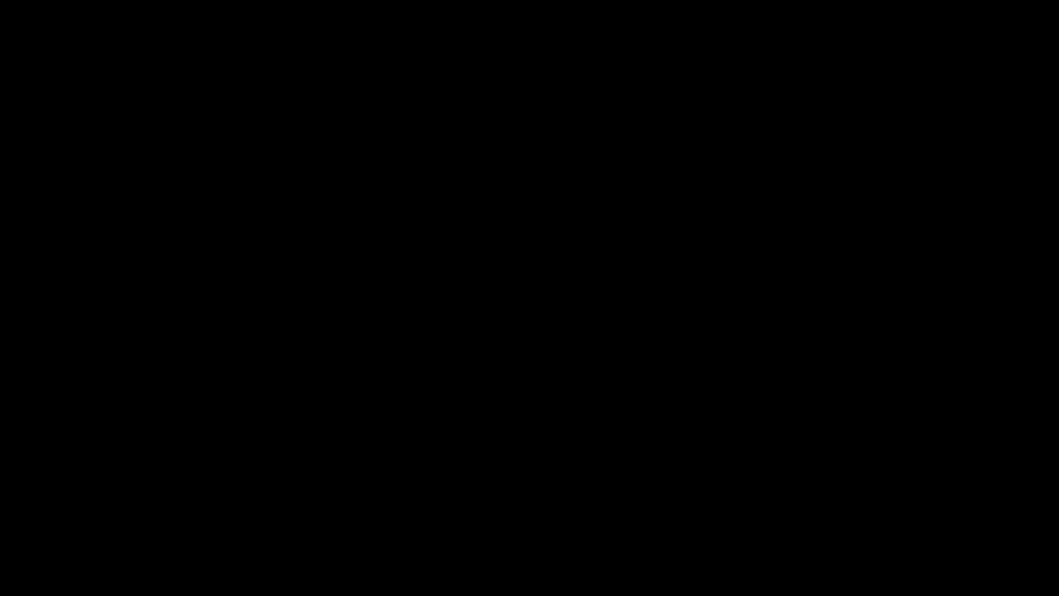